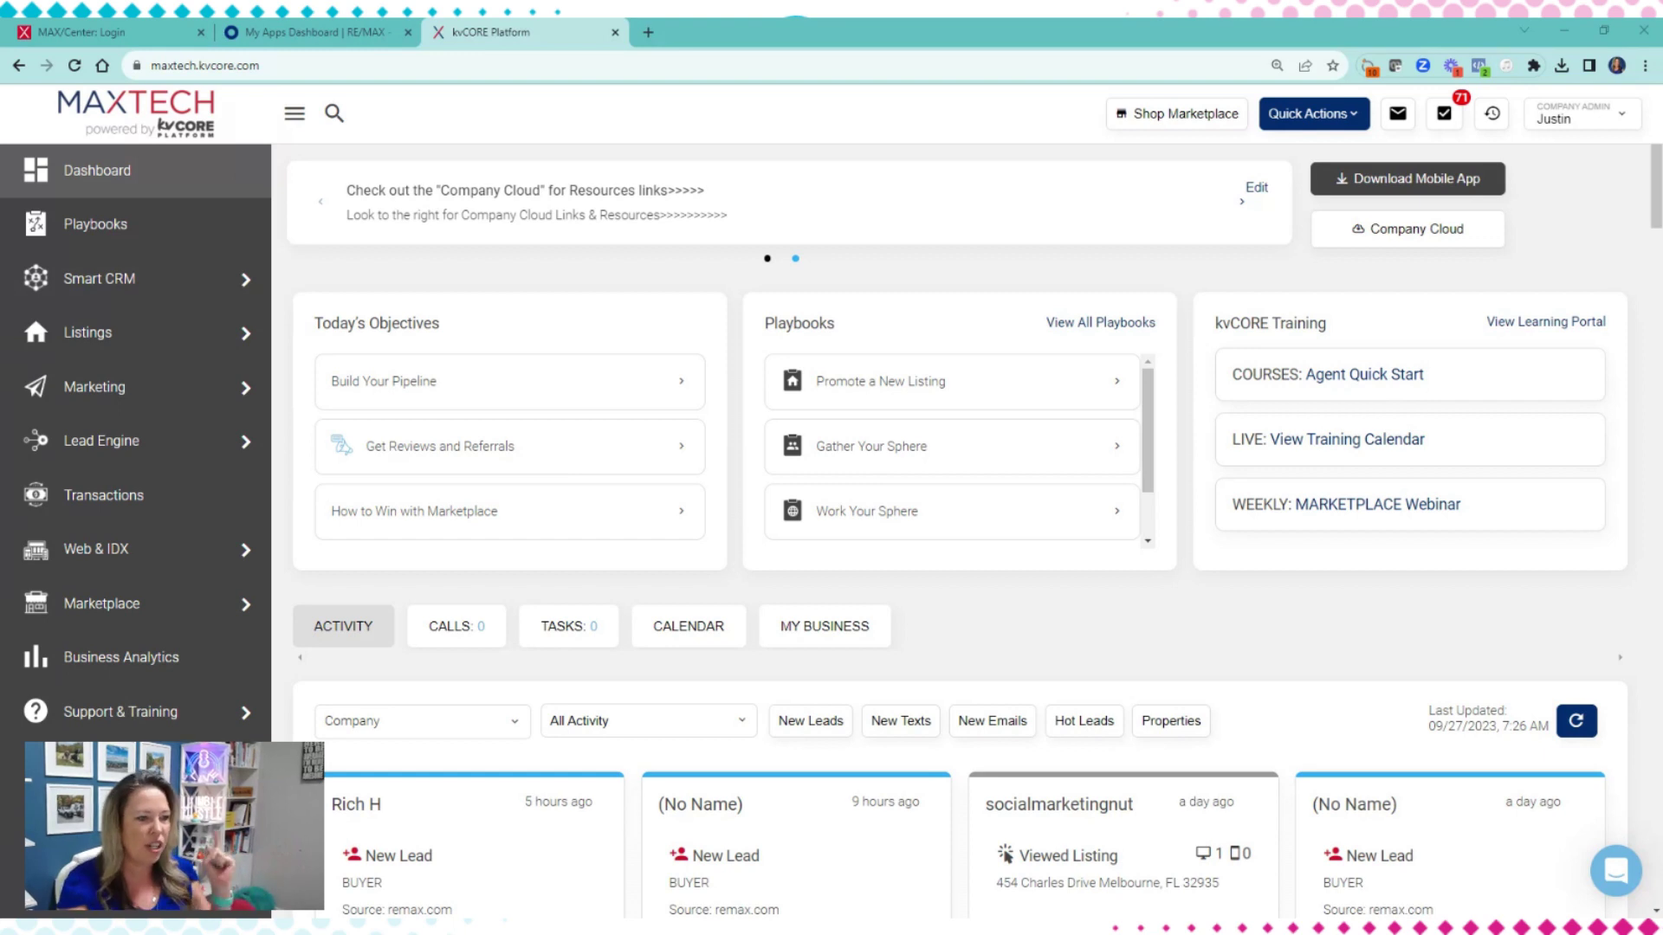
- Open the site settings of the RE/MAX Elite company website, elite-melbourne-fl.remax.com, from the list of all websites
{"action": "left_click", "coordinate": [76, 444]}
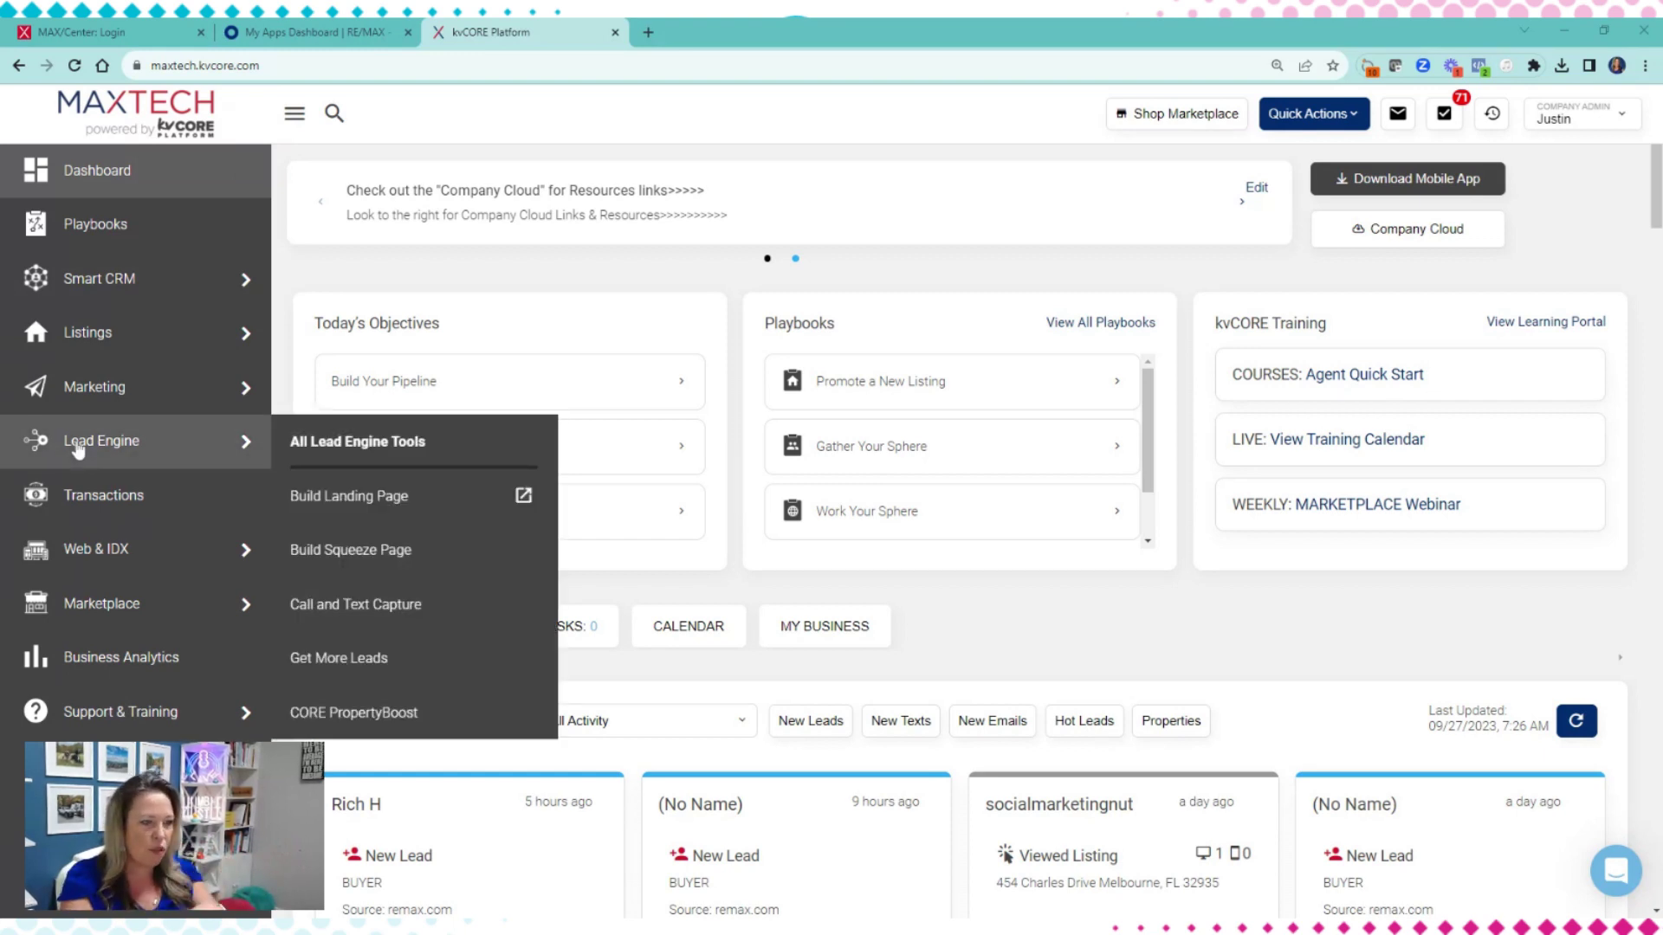
{"action": "left_click", "coordinate": [91, 551]}
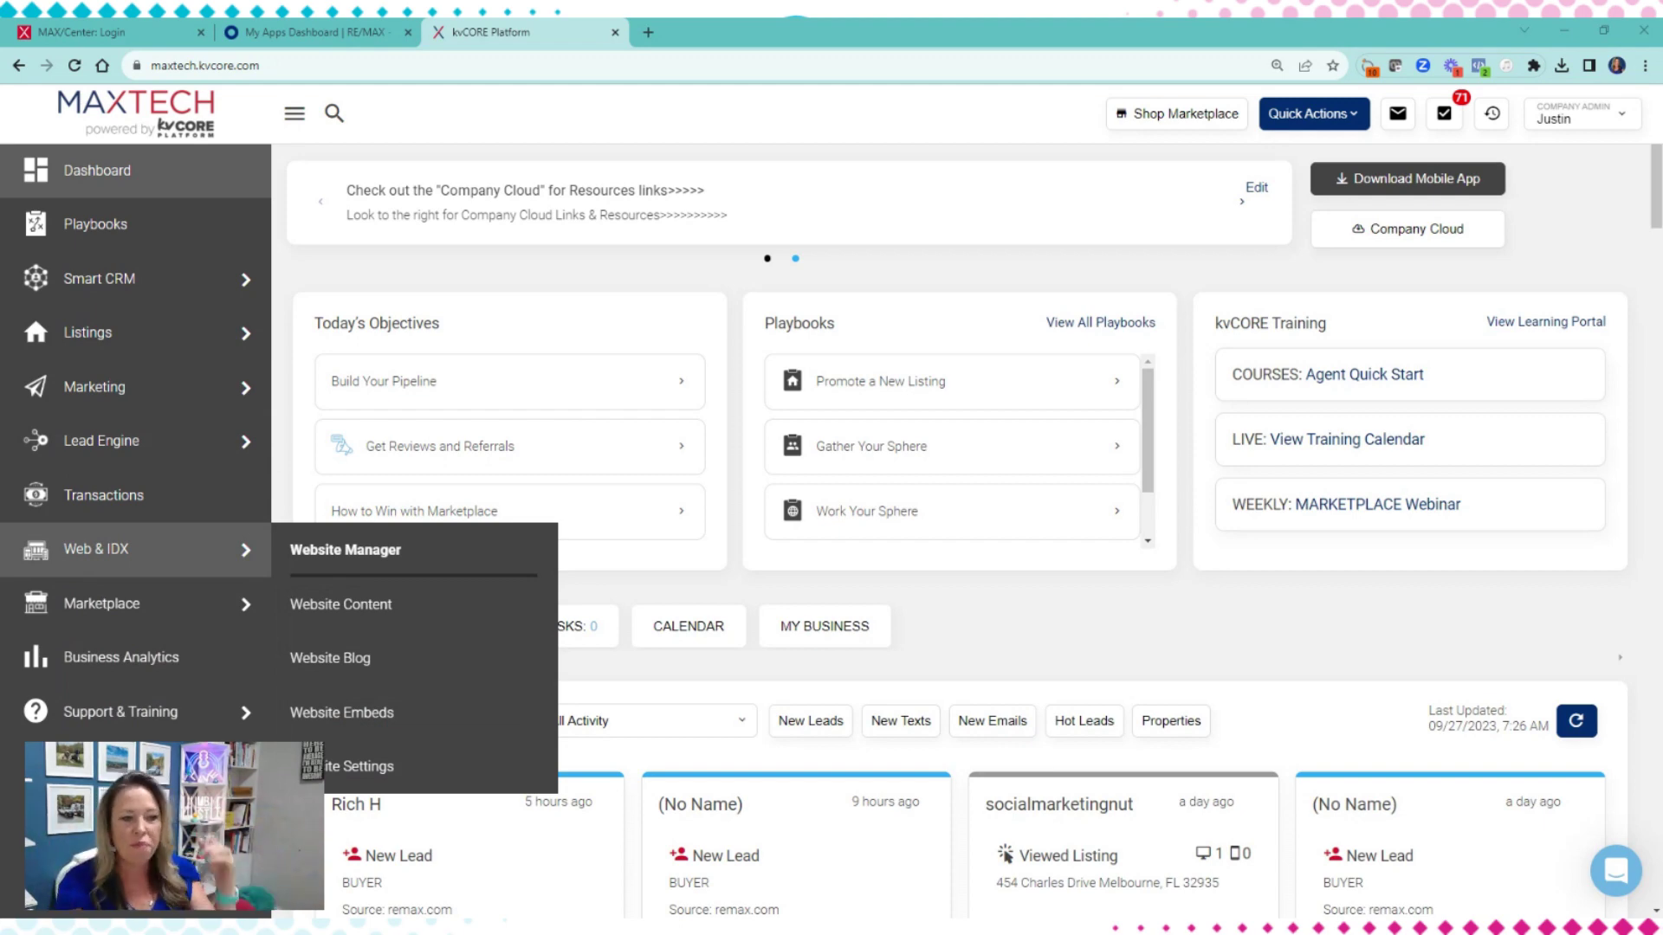
{"action": "left_click", "coordinate": [342, 765]}
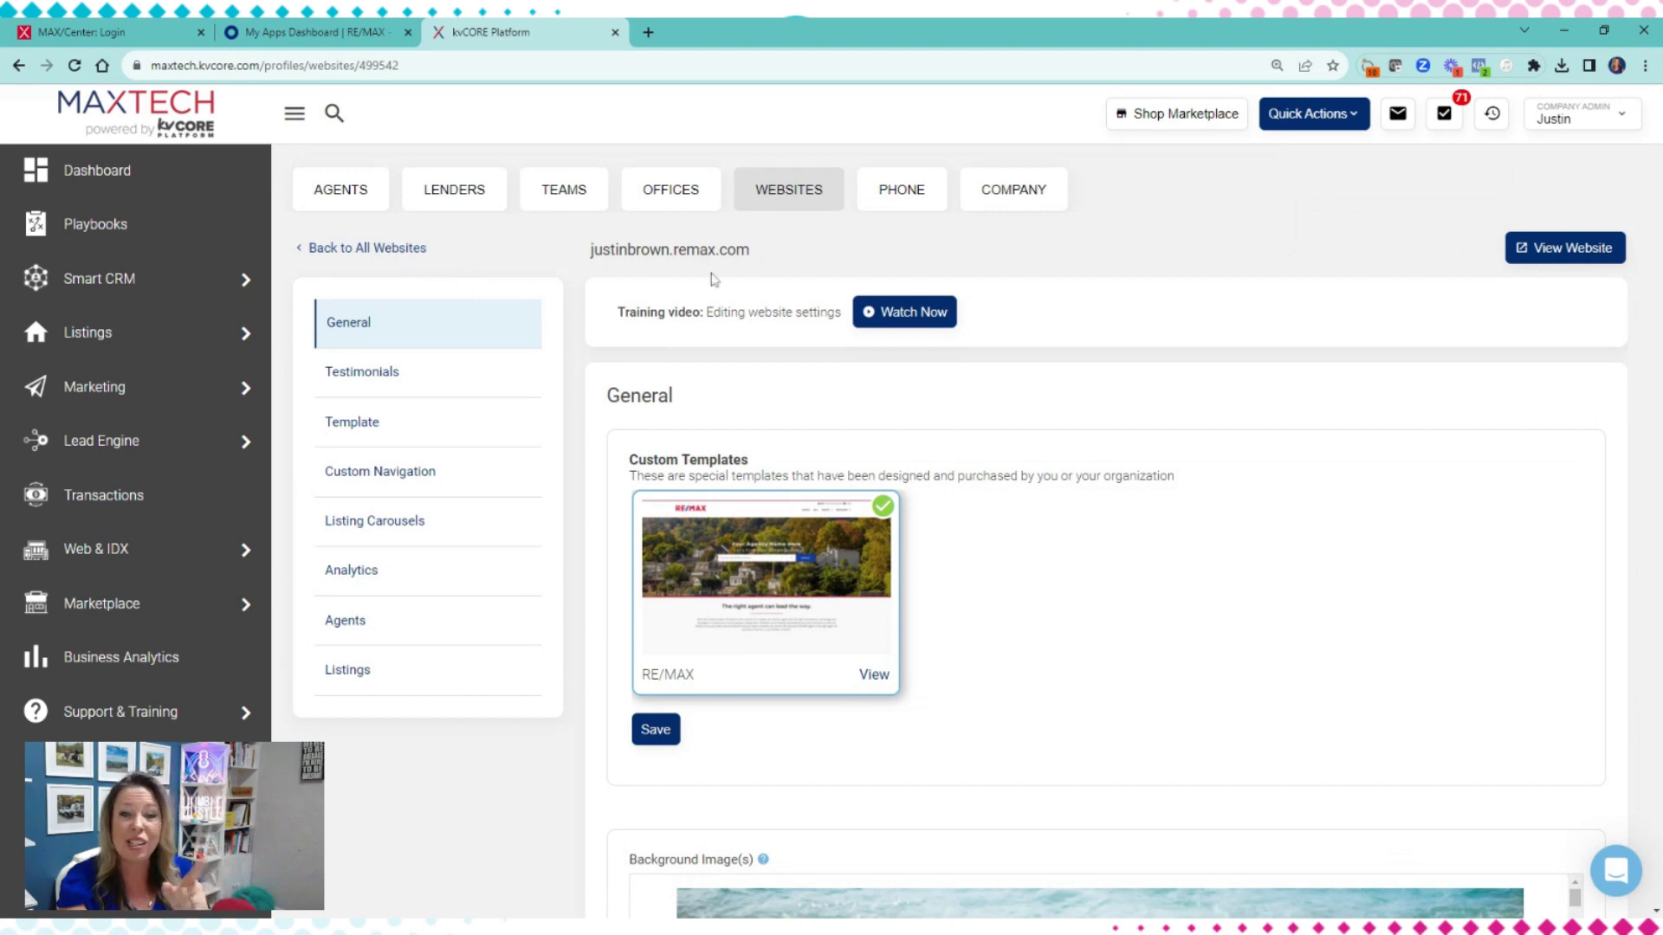
{"action": "left_click", "coordinate": [402, 254]}
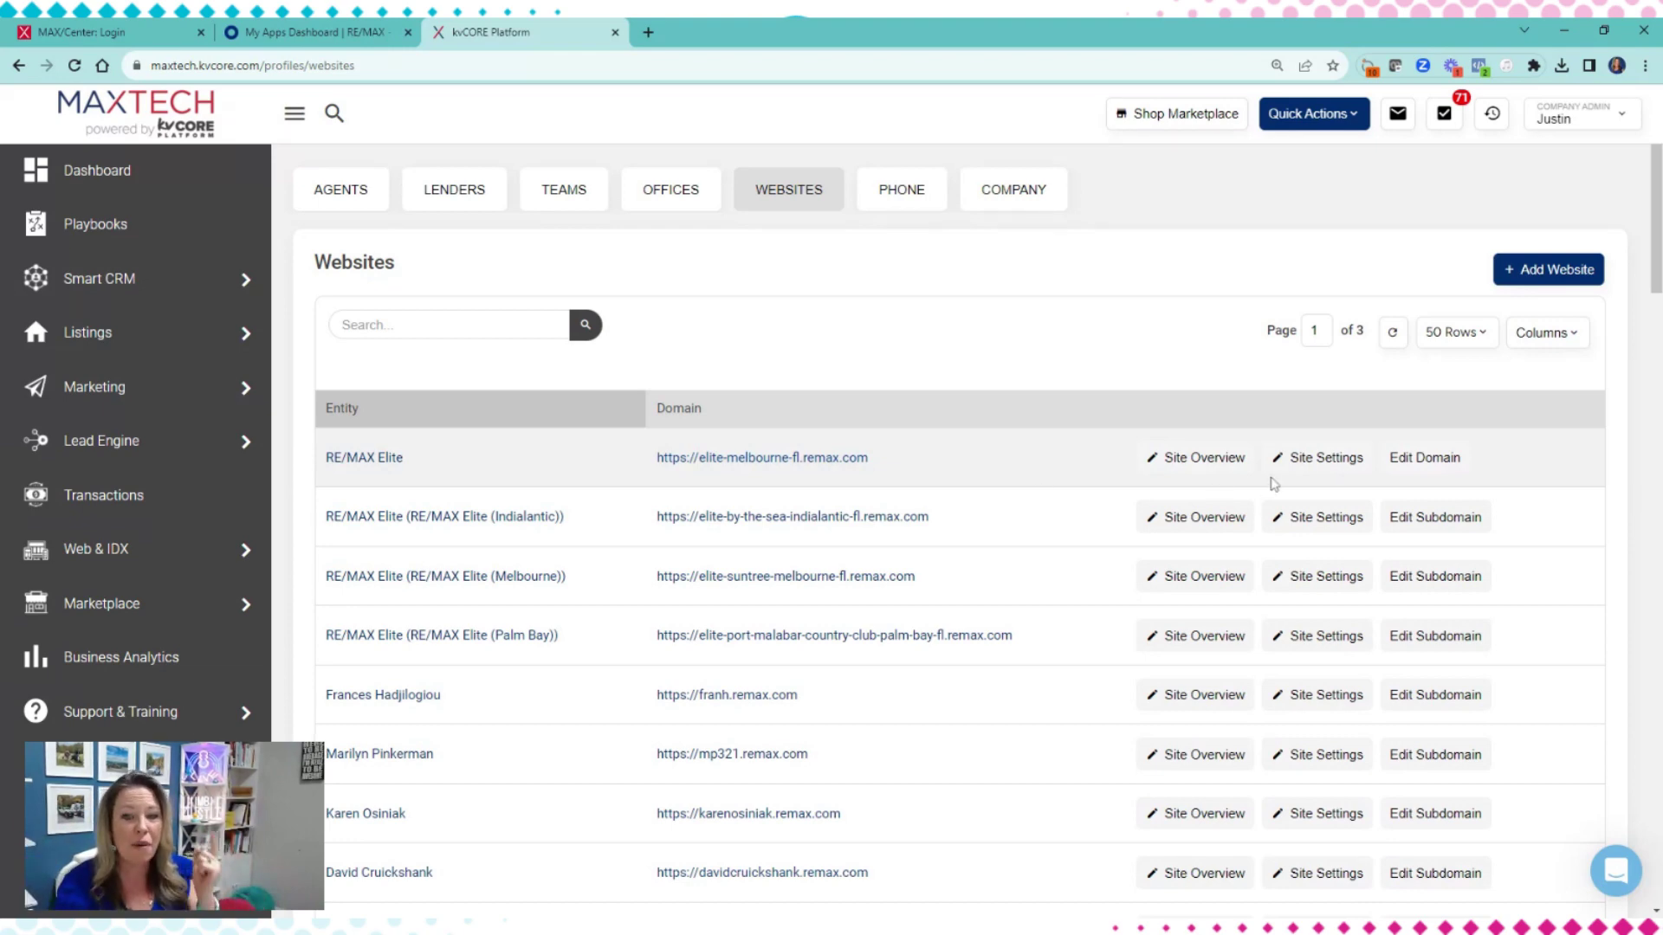
{"action": "left_click", "coordinate": [1342, 453]}
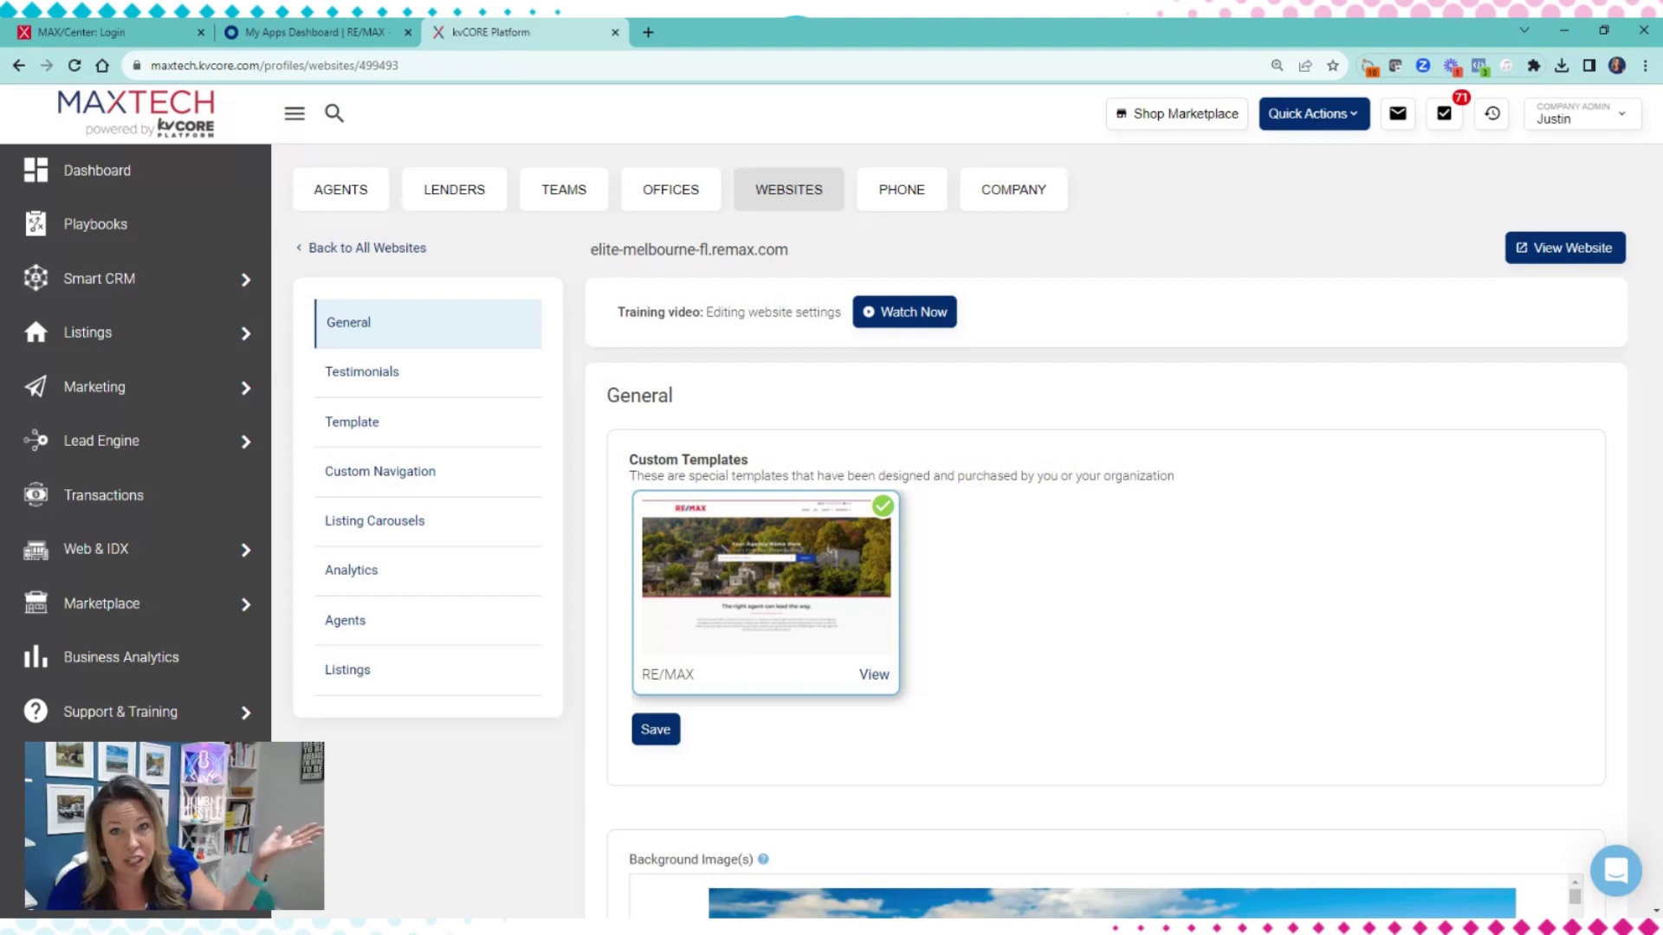
- Review the General settings for the custom template, background images, image upload, secondary logo and display toggles
{"action": "scroll", "coordinate": [948, 552], "scroll_direction": "down", "scroll_amount": 4}
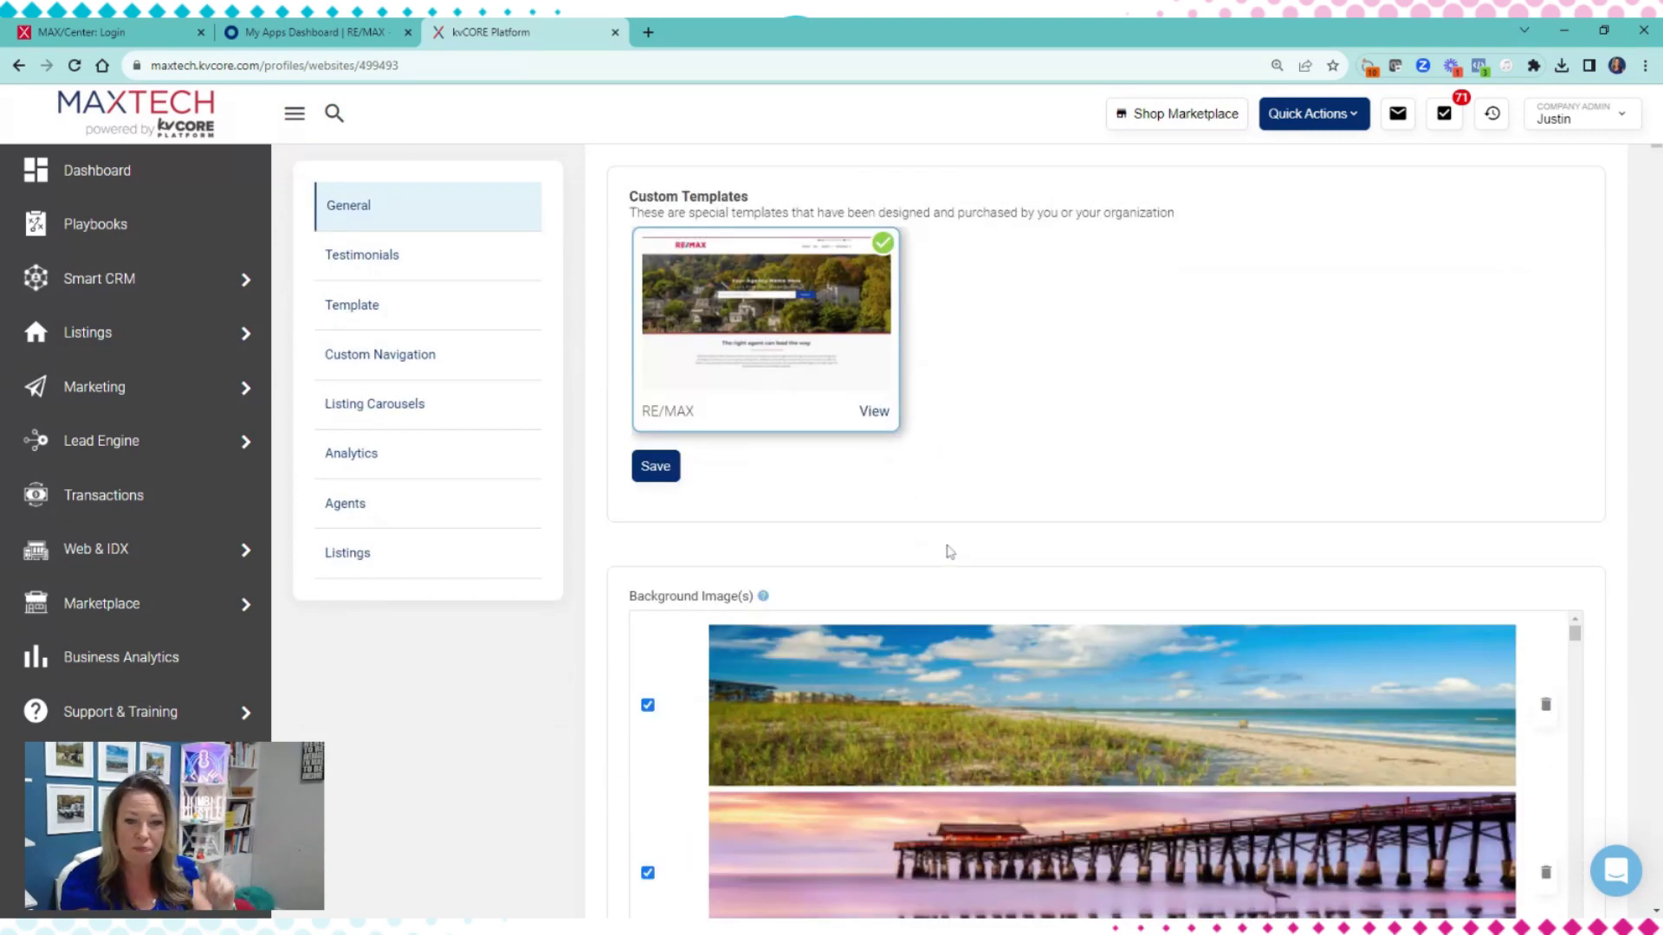
{"action": "scroll", "coordinate": [1198, 424], "scroll_direction": "down", "scroll_amount": 2}
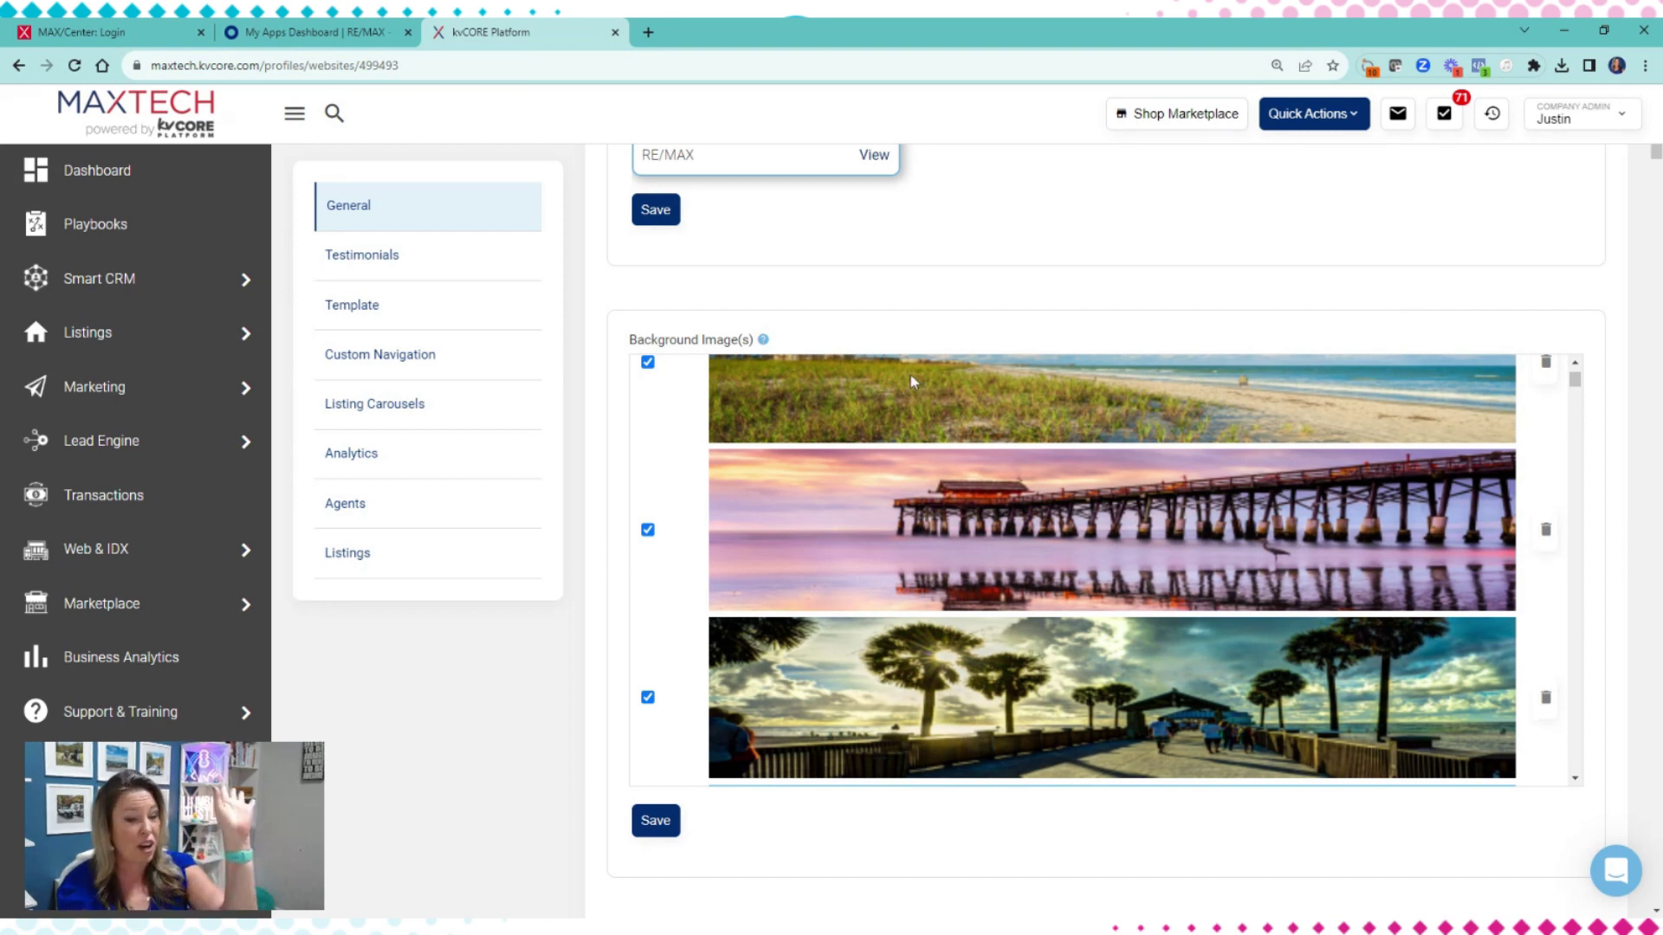
{"action": "scroll", "coordinate": [732, 459], "scroll_direction": "down", "scroll_amount": 1}
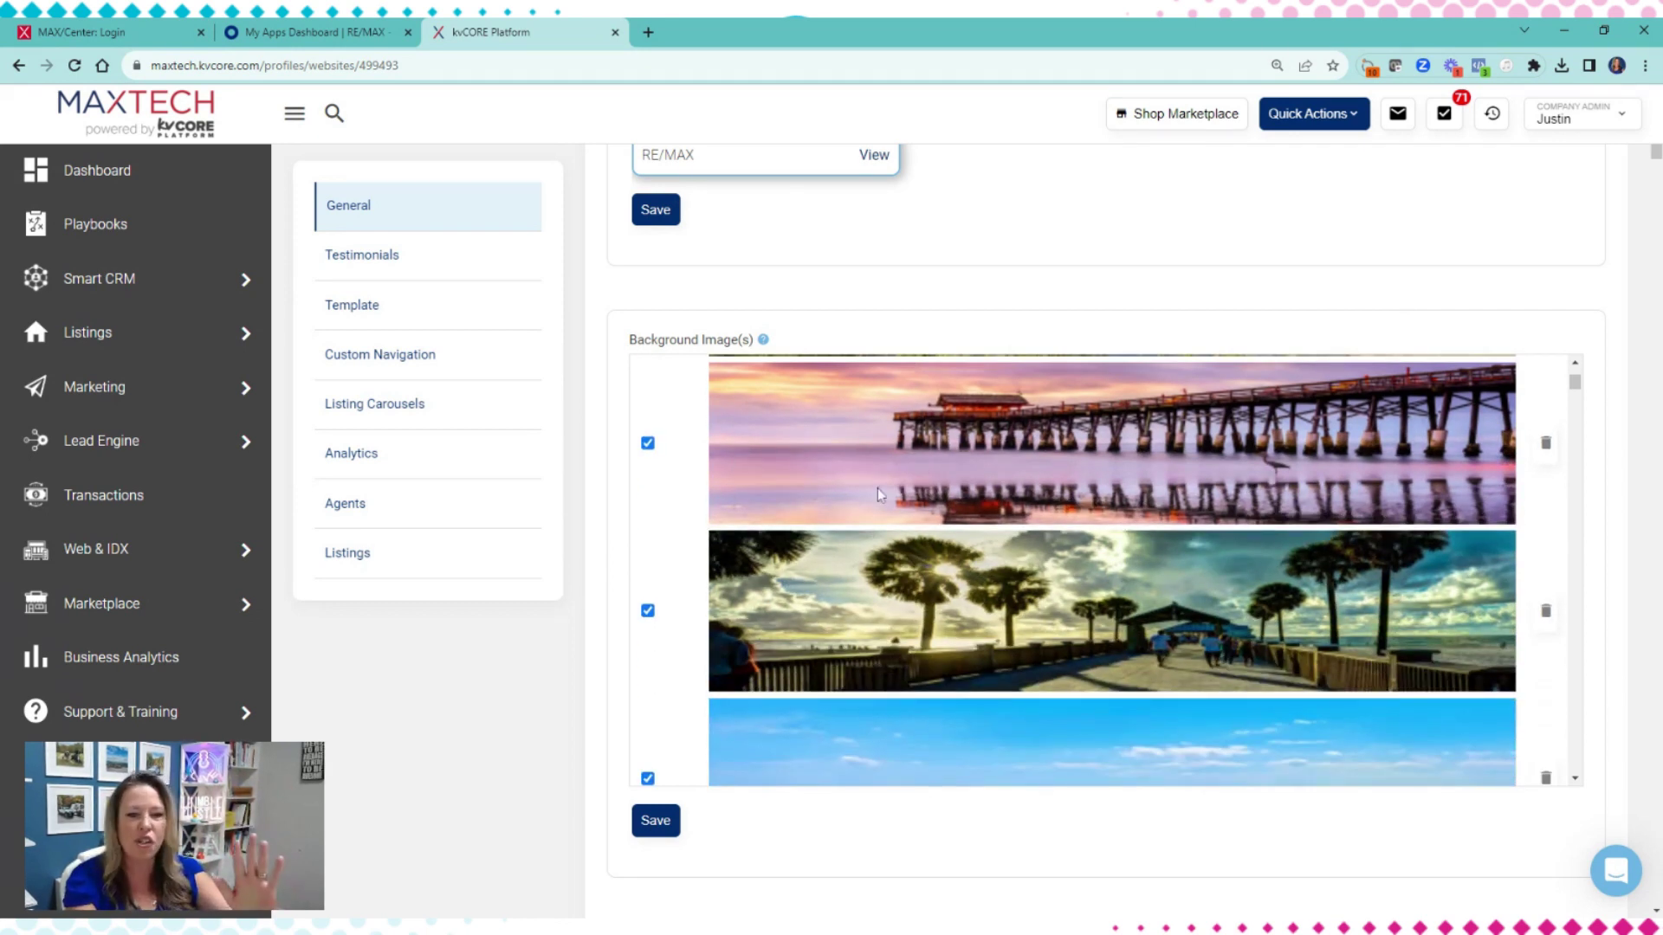
{"action": "scroll", "coordinate": [612, 717], "scroll_direction": "down", "scroll_amount": 3}
{"action": "scroll", "coordinate": [687, 698], "scroll_direction": "down", "scroll_amount": 6}
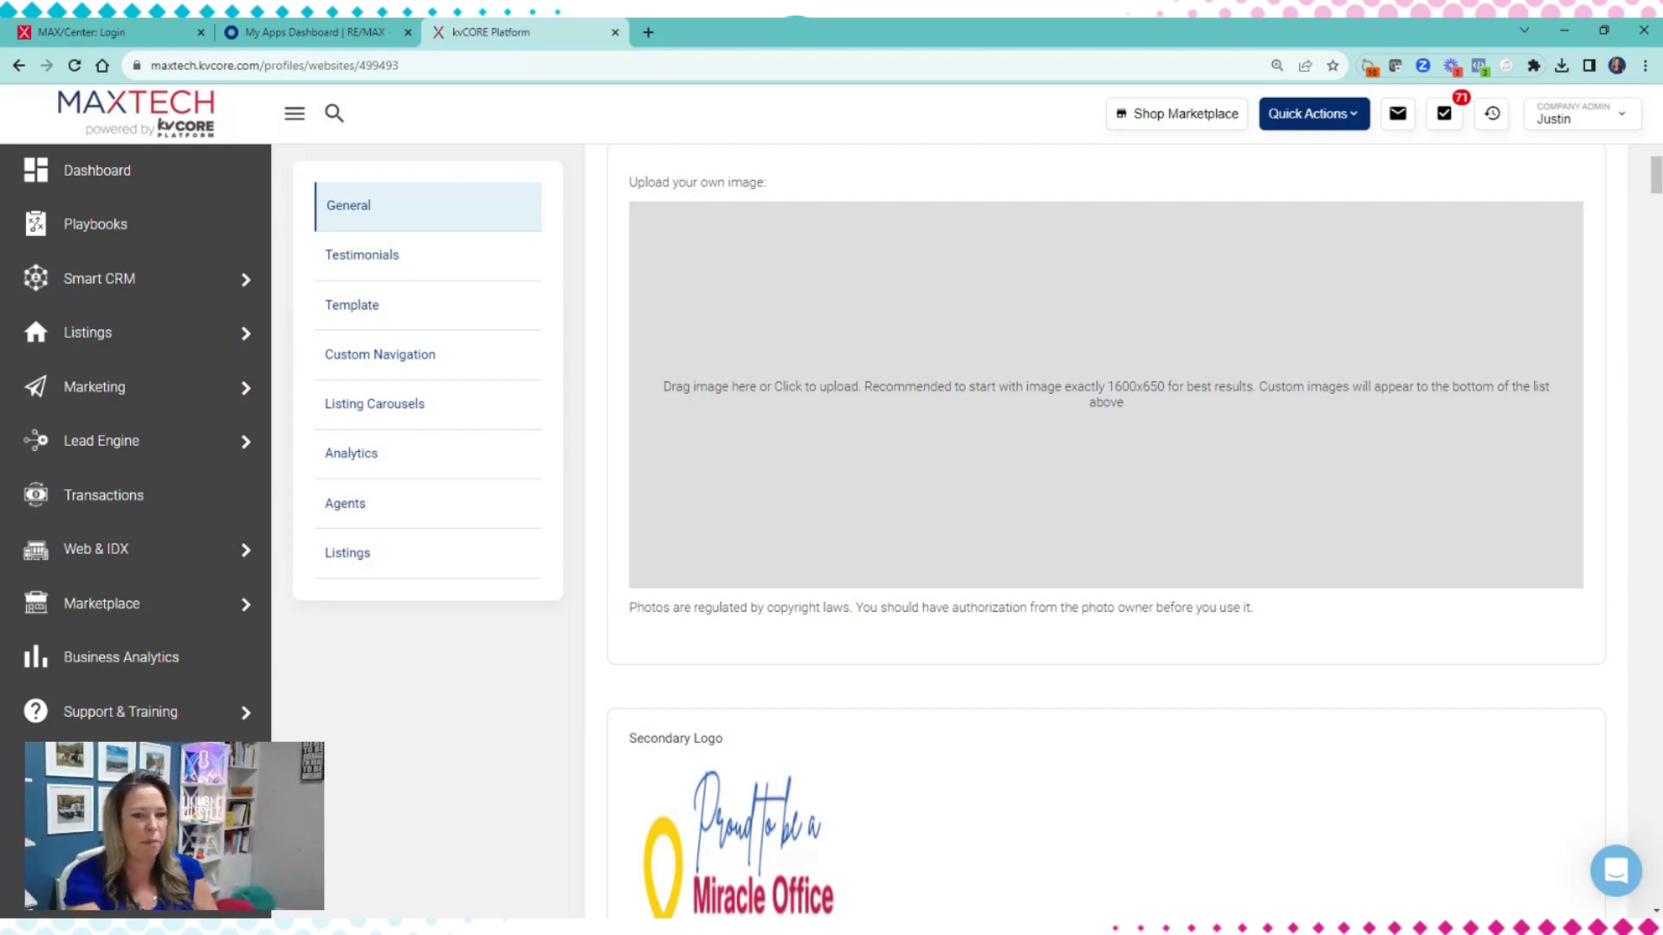
{"action": "scroll", "coordinate": [1243, 687], "scroll_direction": "down", "scroll_amount": 3}
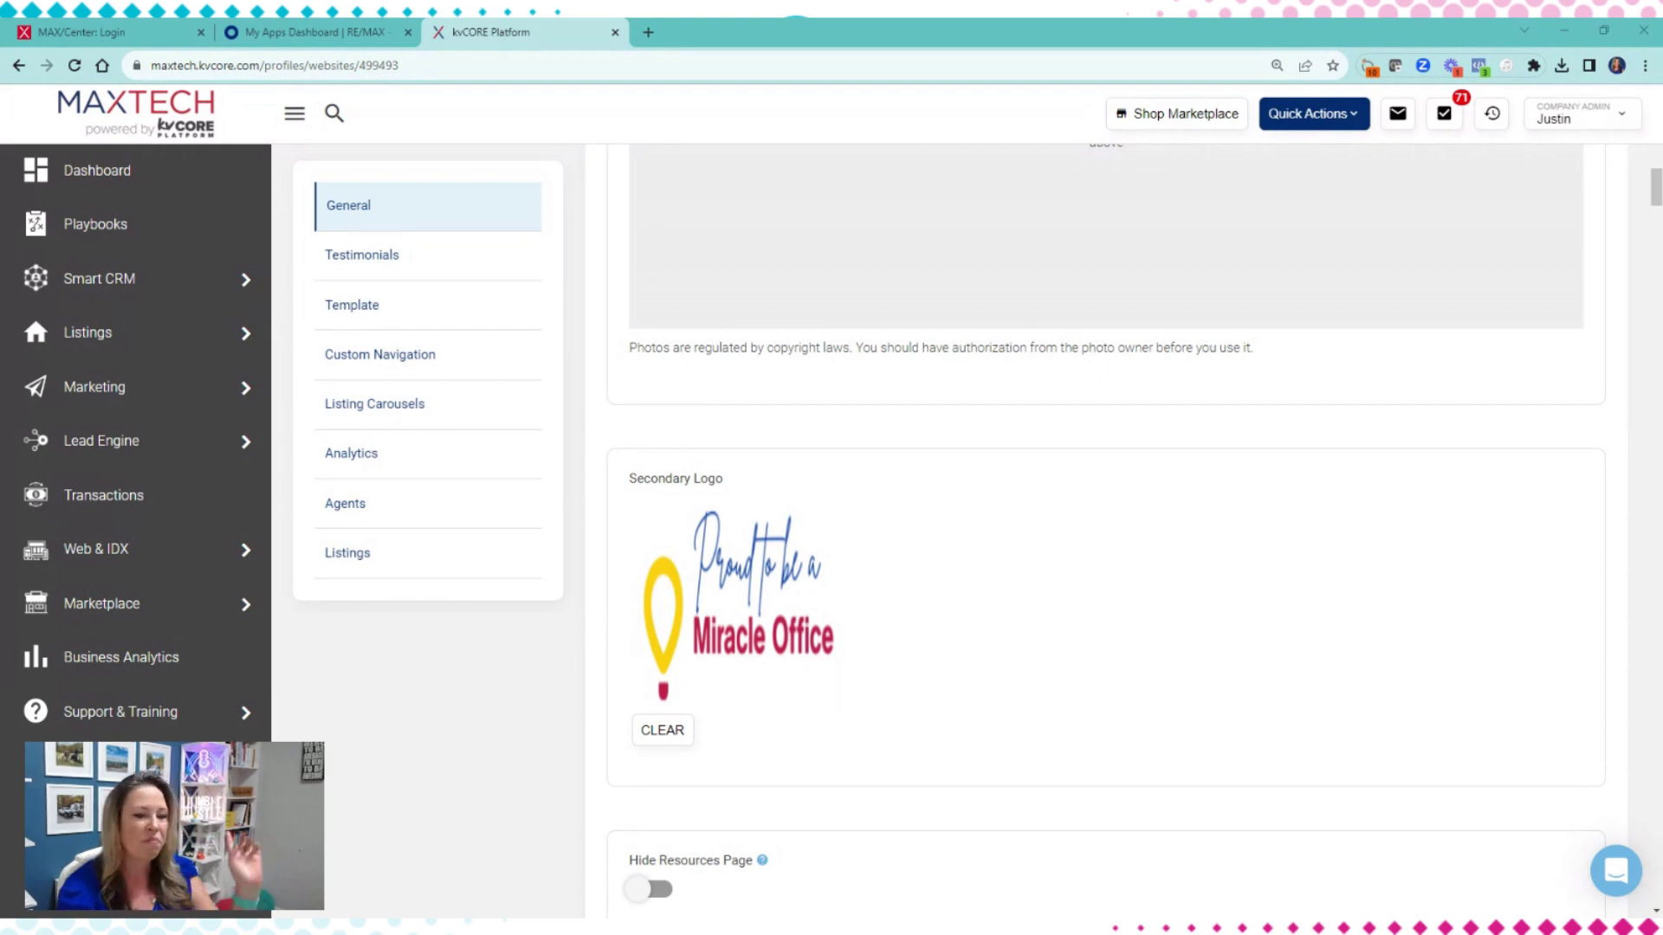
{"action": "scroll", "coordinate": [1254, 494], "scroll_direction": "down", "scroll_amount": 3}
{"action": "scroll", "coordinate": [1240, 437], "scroll_direction": "down", "scroll_amount": 7}
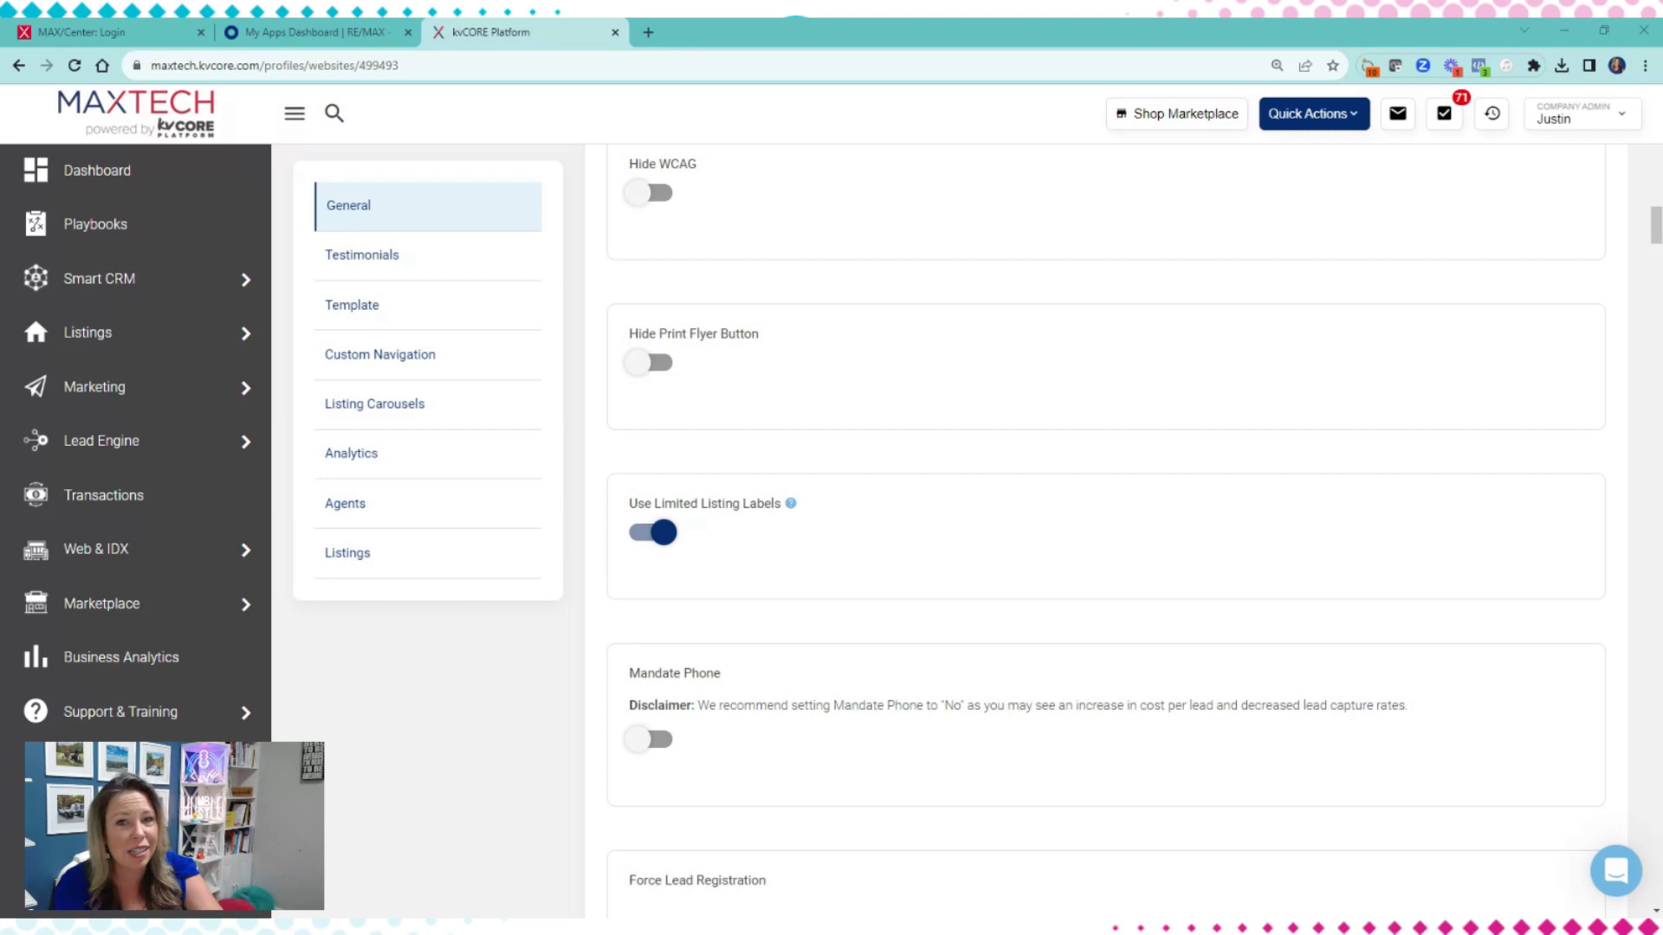
- Check the lead registration and website title settings, and compare the title with the live RE/MAX Elite homepage
{"action": "scroll", "coordinate": [750, 425], "scroll_direction": "down", "scroll_amount": 6}
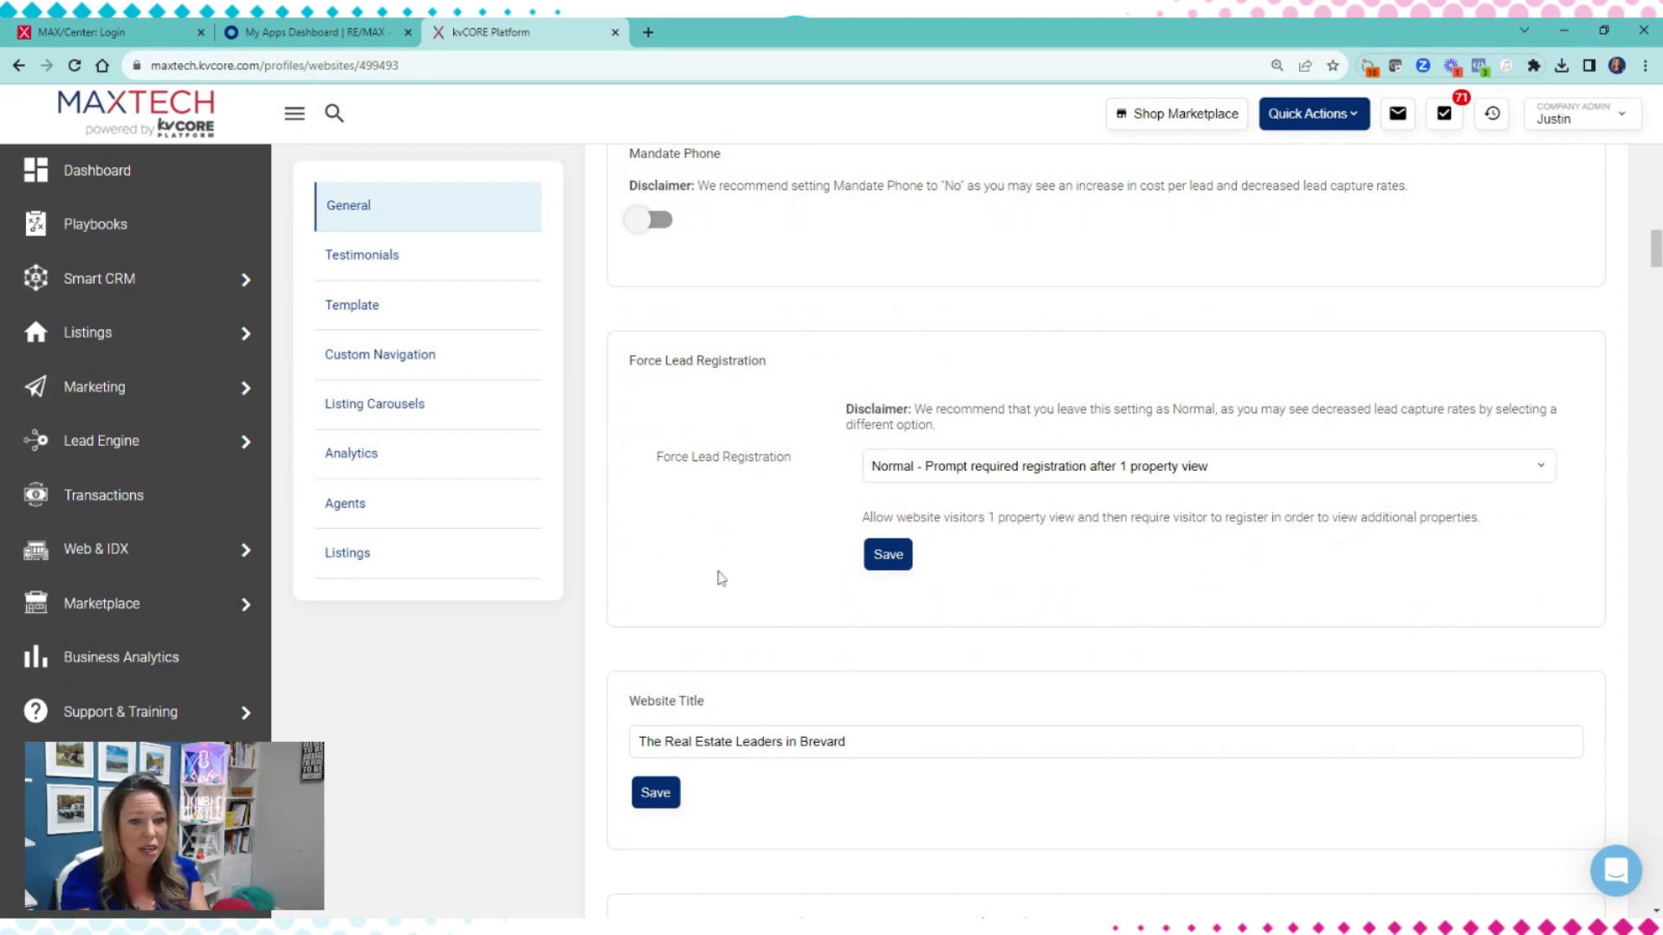
{"action": "scroll", "coordinate": [716, 575], "scroll_direction": "down", "scroll_amount": 4}
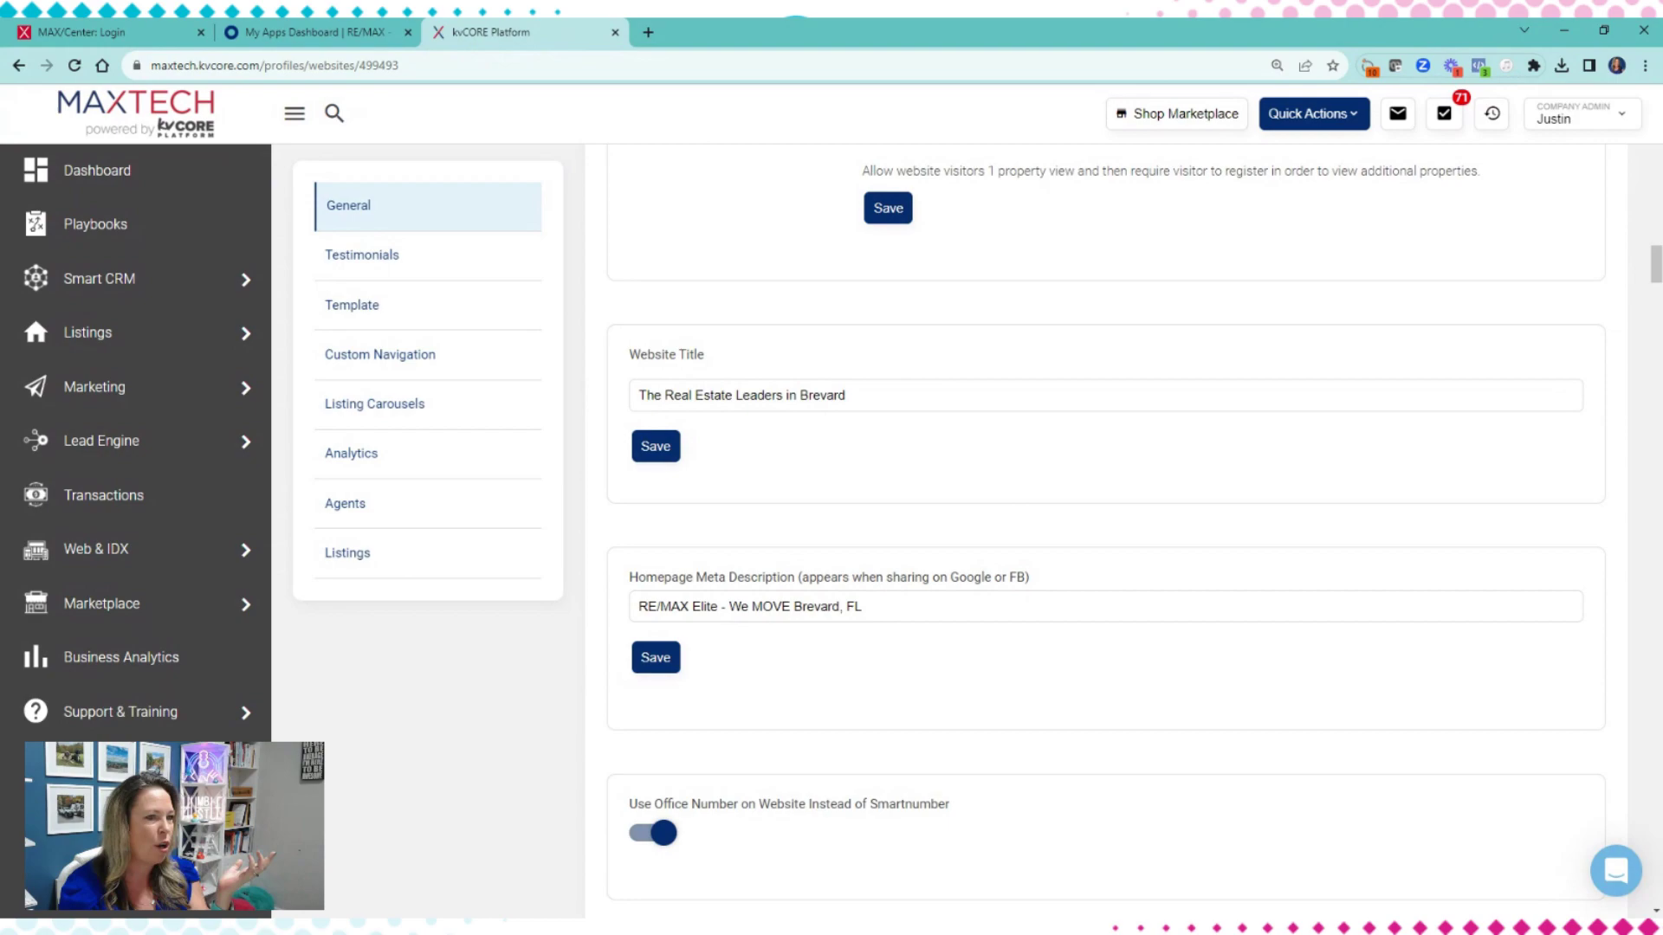
{"action": "left_click", "coordinate": [730, 24]}
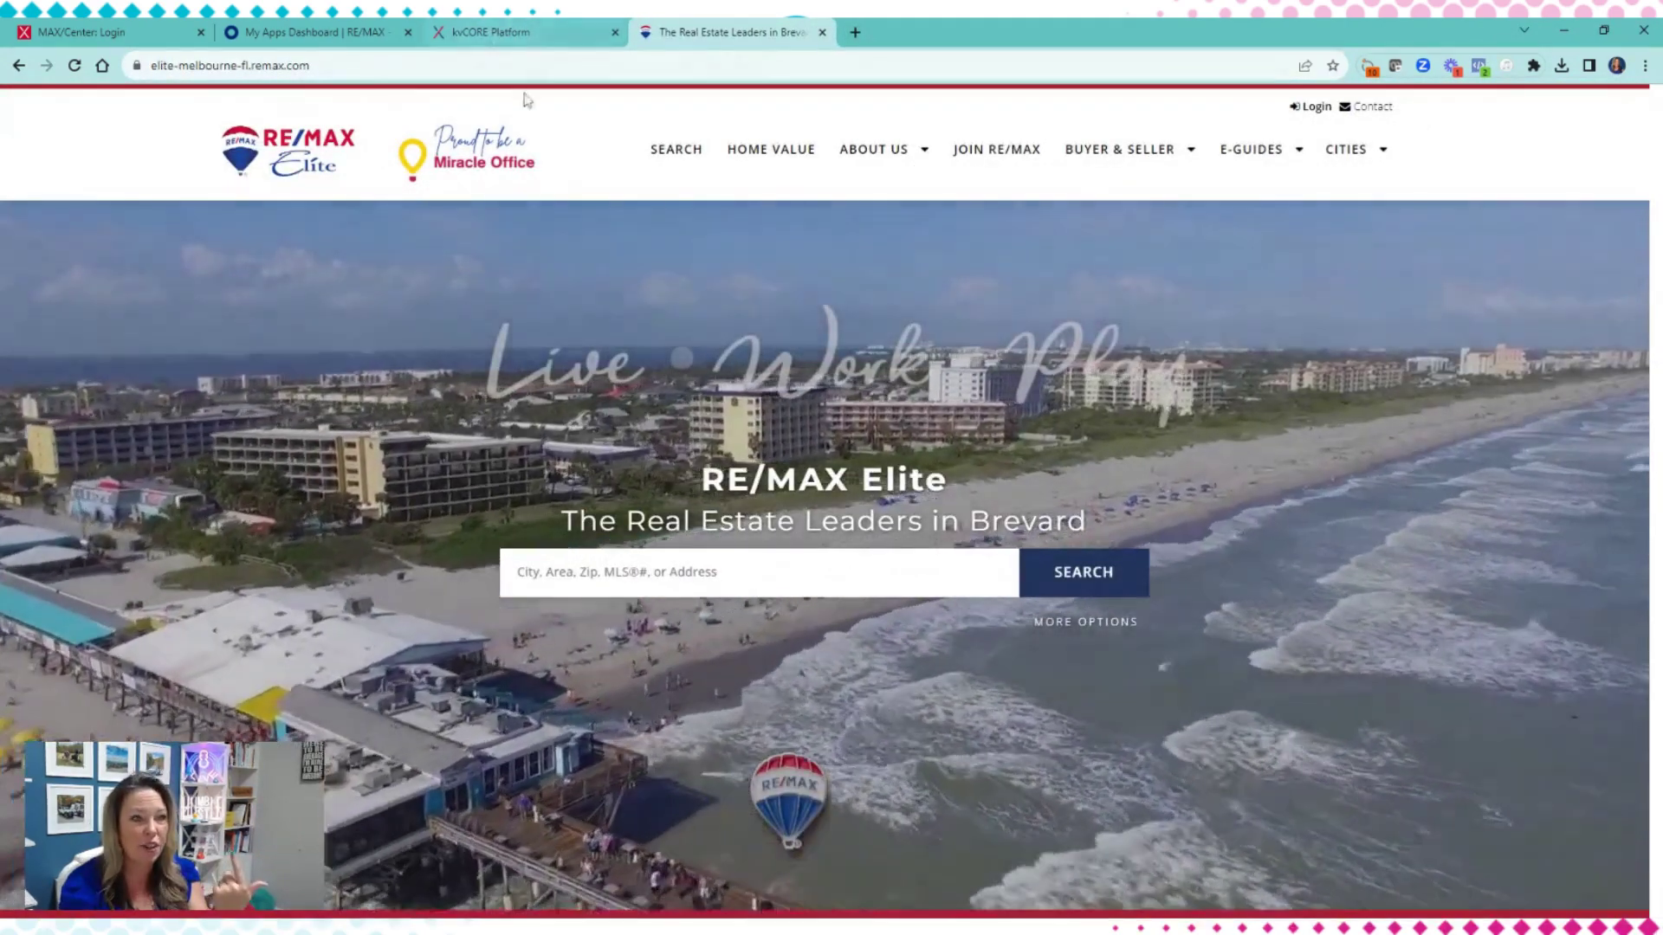
{"action": "key", "text": "ctrl+shift+Tab"}
- Review the remaining General settings, from the homepage meta description and custom code fields to the additional address, CCPA contacts and sell page video
{"action": "scroll", "coordinate": [731, 450], "scroll_direction": "down", "scroll_amount": 5}
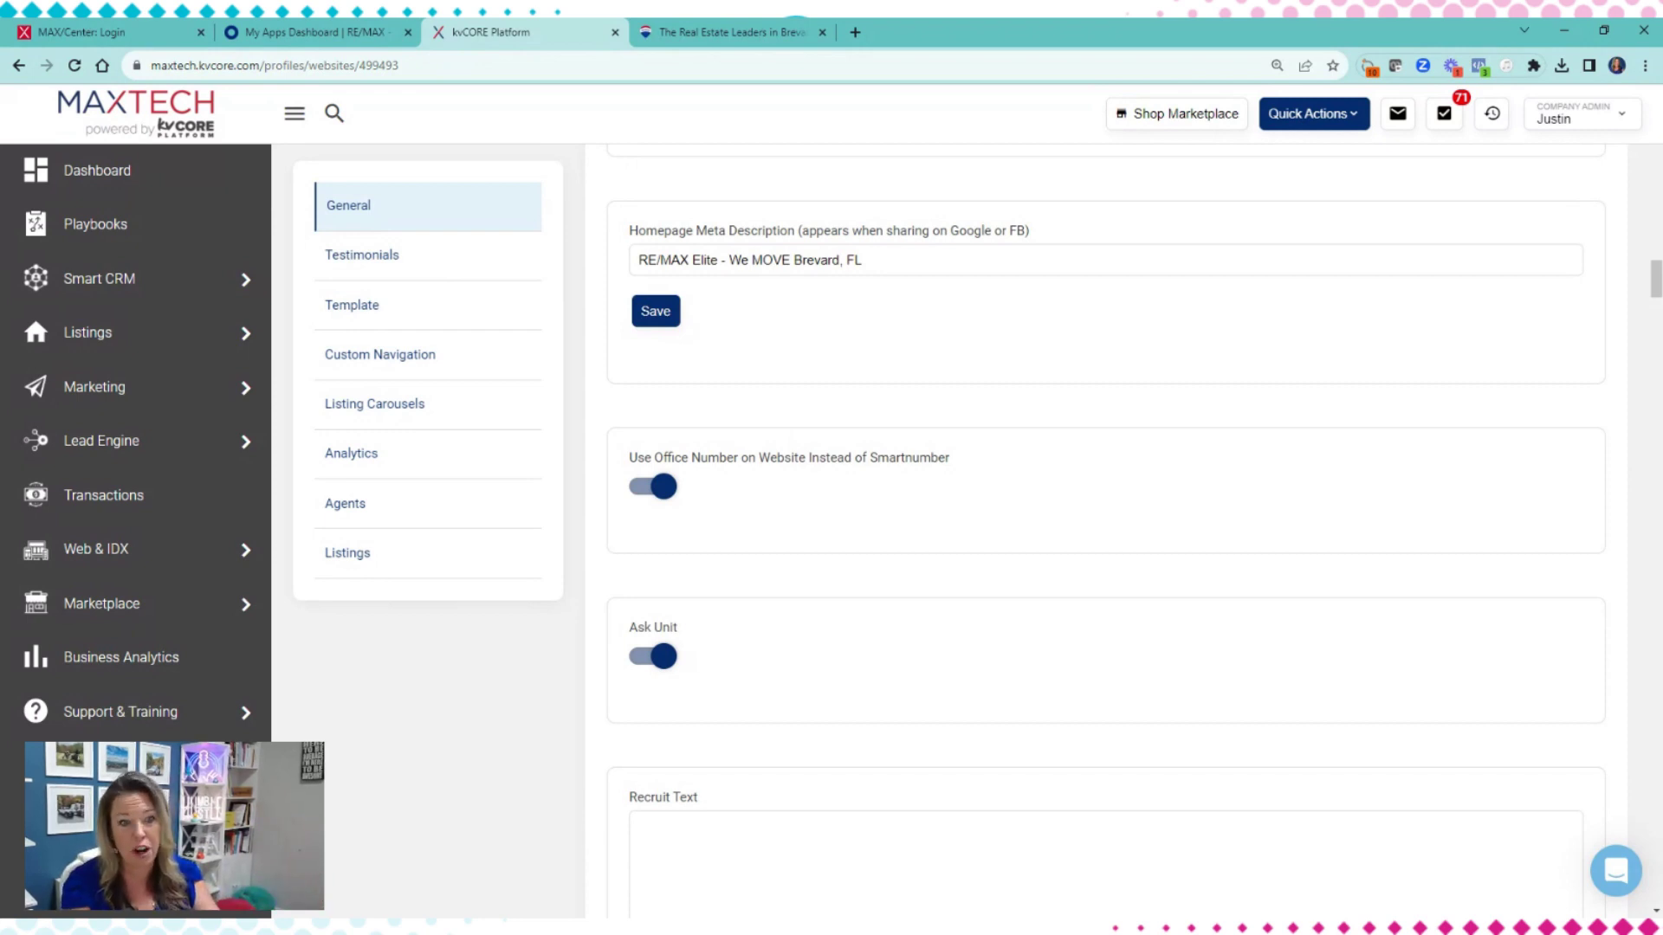
{"action": "scroll", "coordinate": [882, 428], "scroll_direction": "down", "scroll_amount": 7}
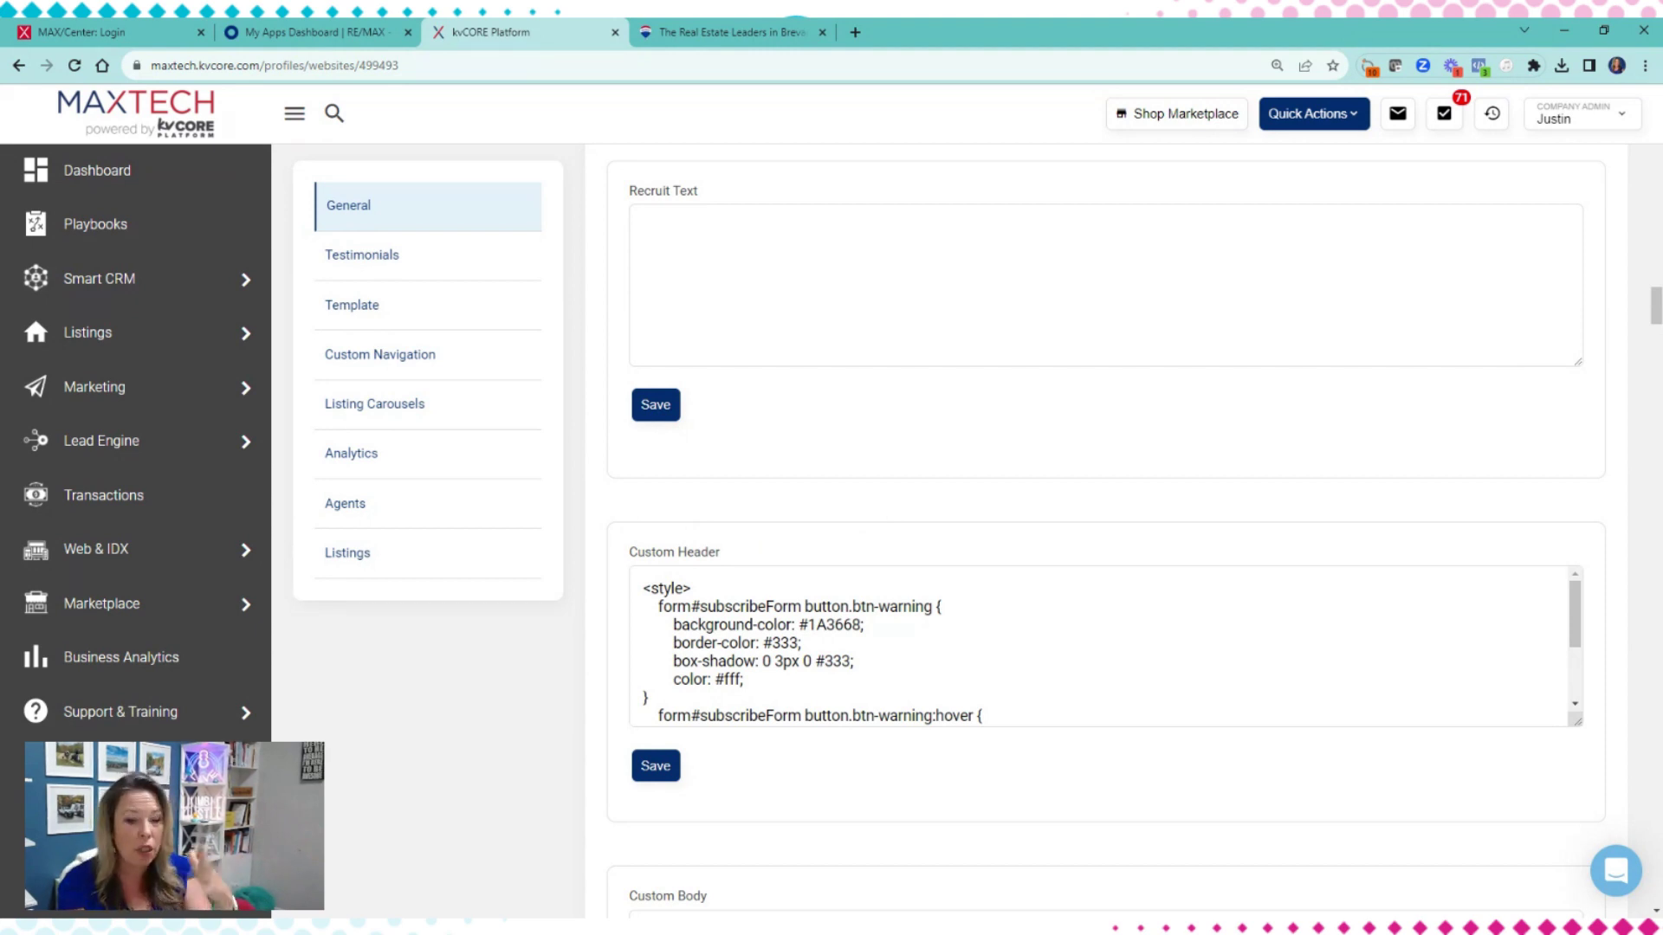
{"action": "scroll", "coordinate": [589, 654], "scroll_direction": "down", "scroll_amount": 7}
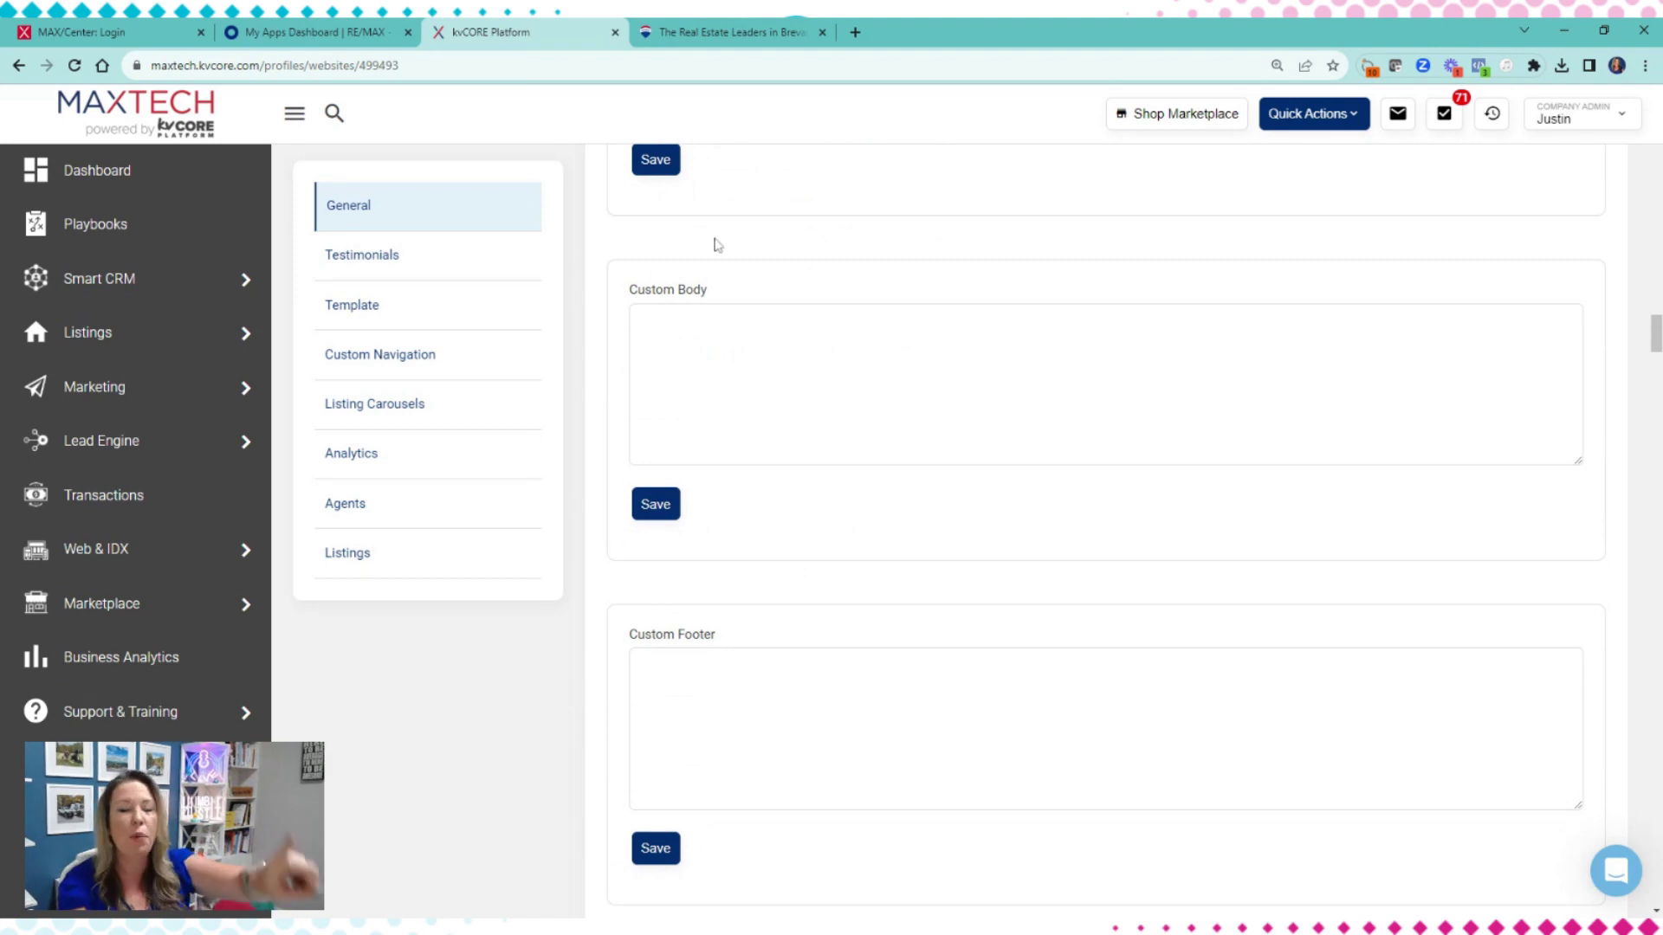
{"action": "scroll", "coordinate": [869, 485], "scroll_direction": "down", "scroll_amount": 4}
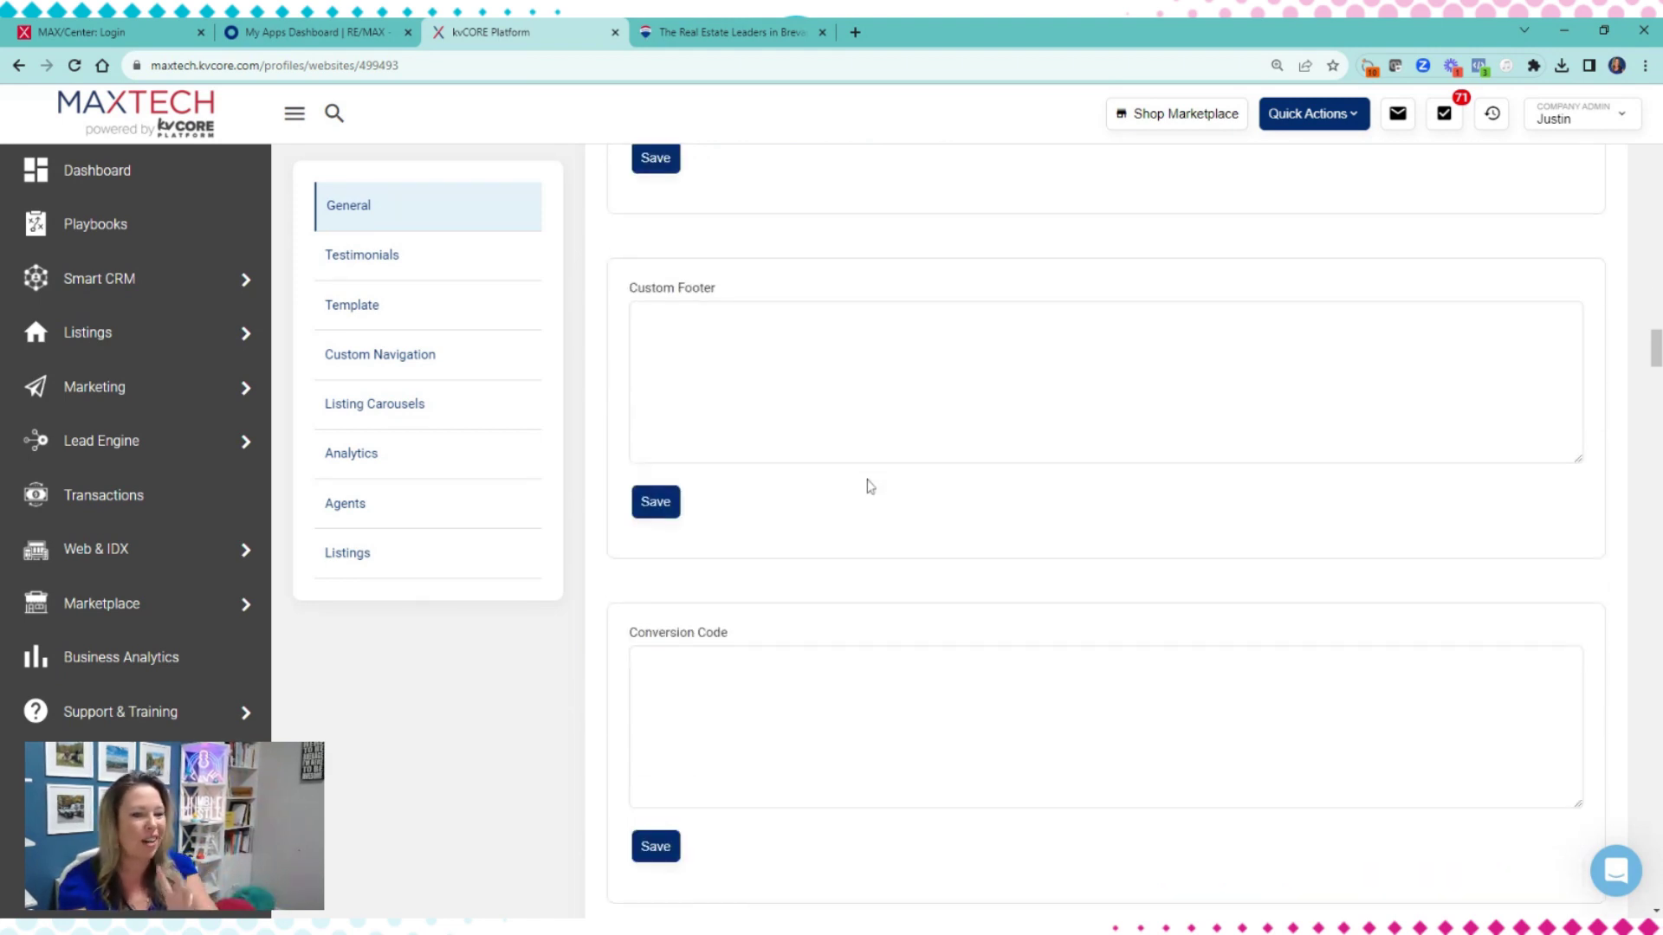
{"action": "scroll", "coordinate": [868, 485], "scroll_direction": "down", "scroll_amount": 10}
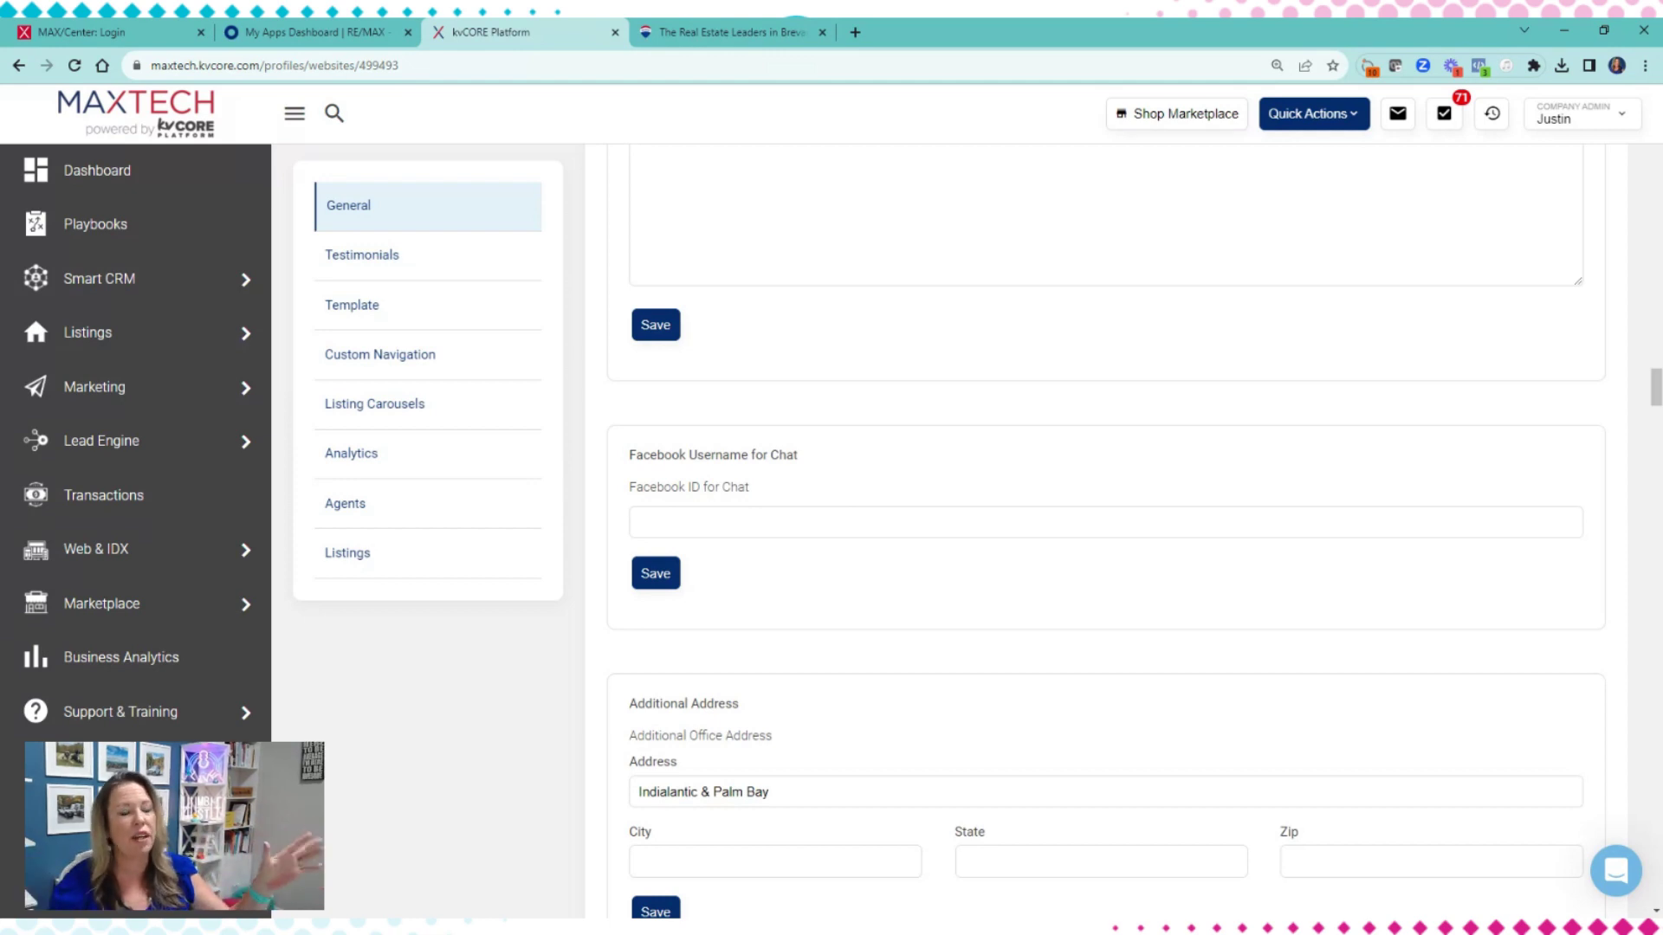
{"action": "scroll", "coordinate": [831, 517], "scroll_direction": "down", "scroll_amount": 2}
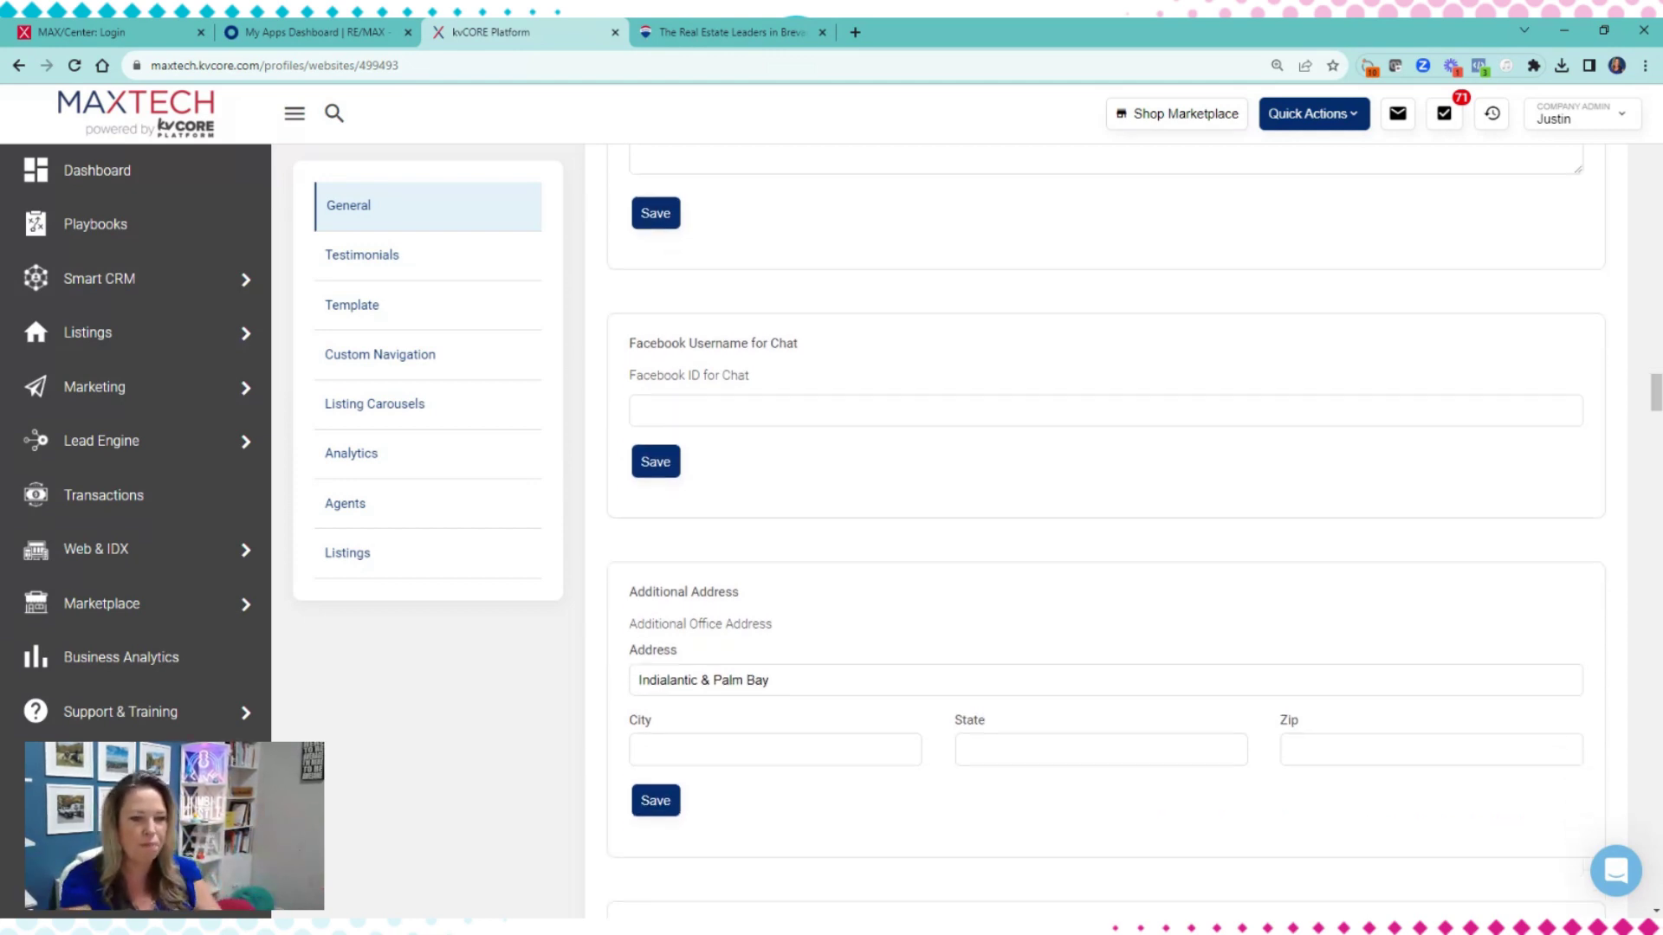
{"action": "scroll", "coordinate": [831, 517], "scroll_direction": "down", "scroll_amount": 9}
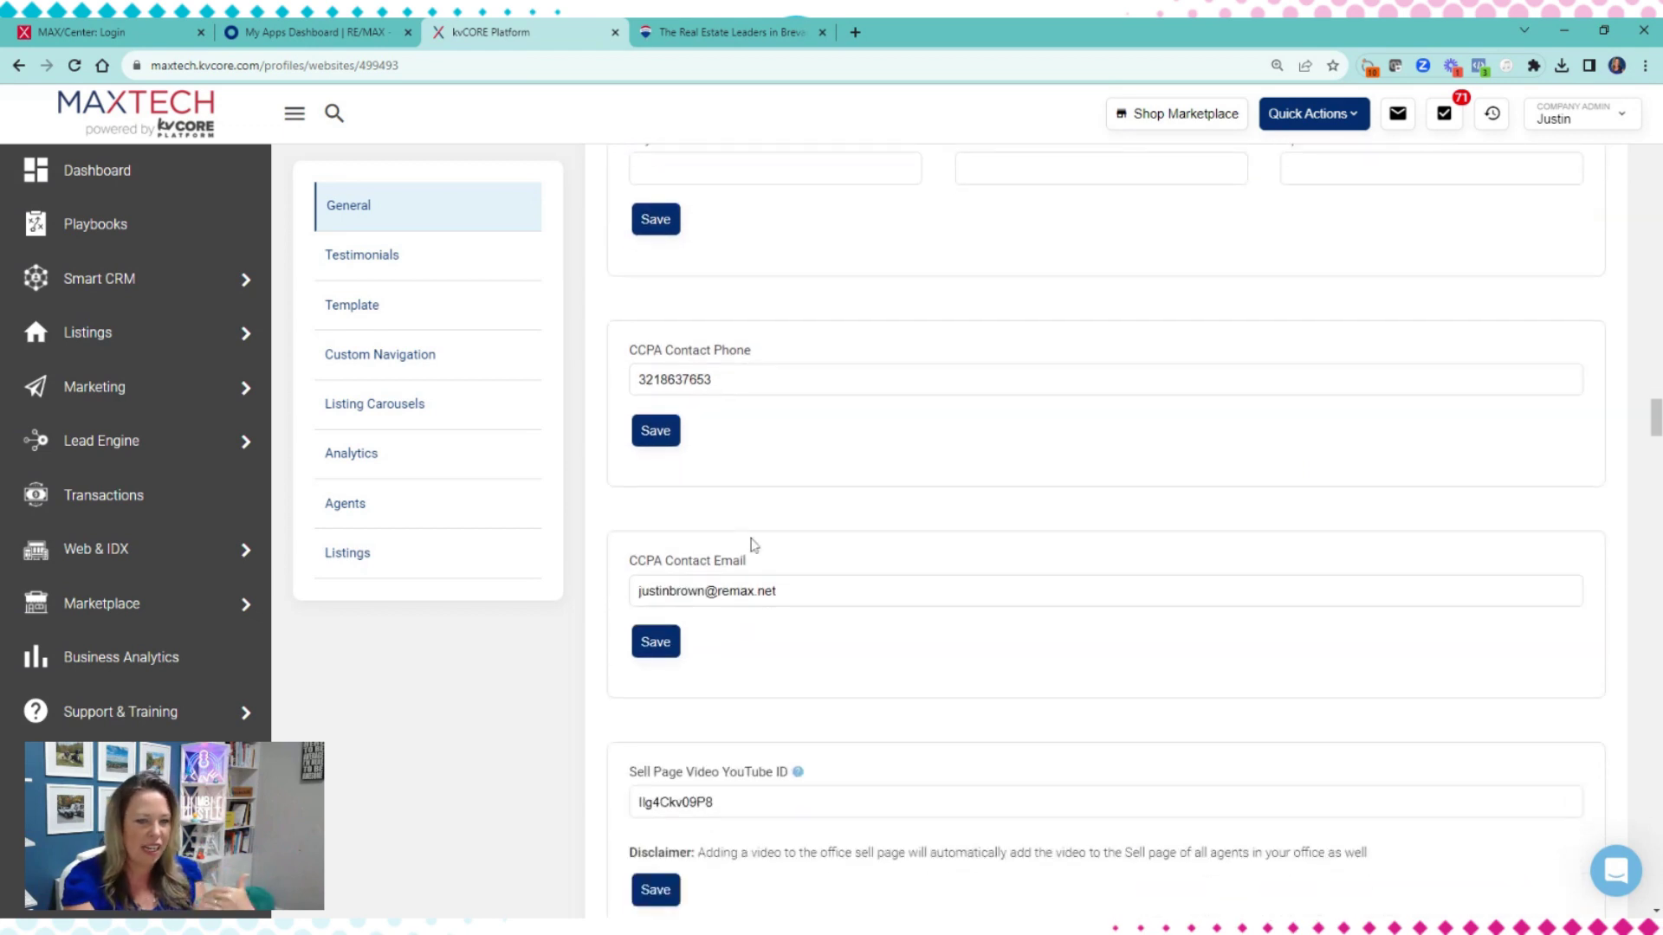
{"action": "scroll", "coordinate": [750, 525], "scroll_direction": "down", "scroll_amount": 6}
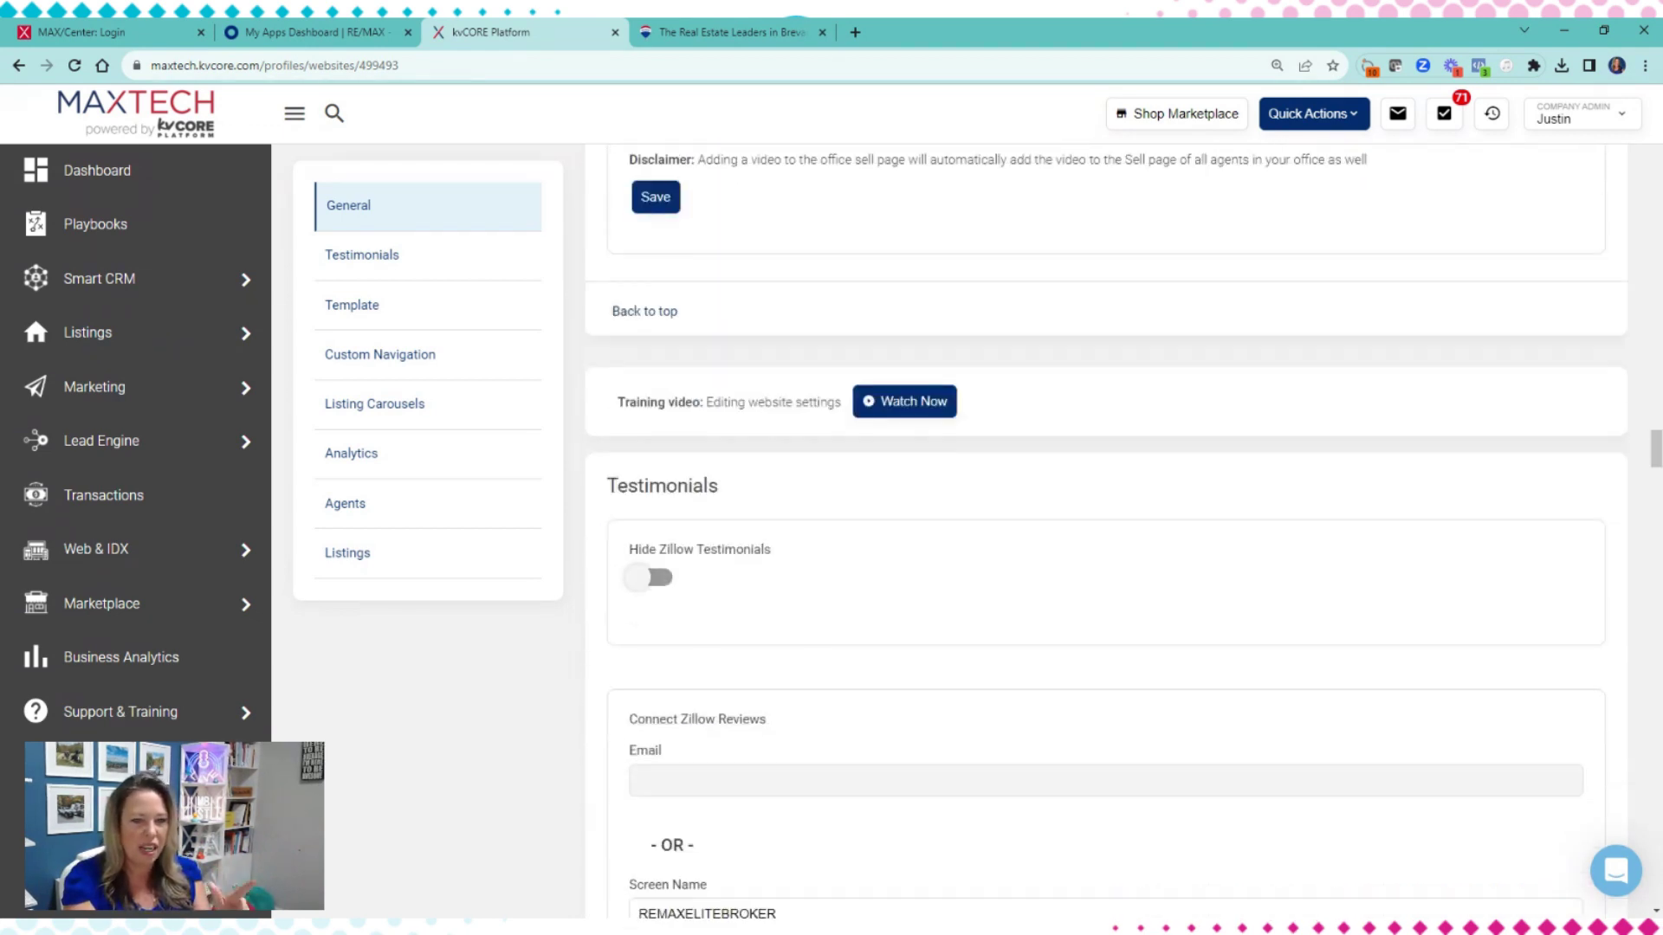
{"action": "scroll", "coordinate": [750, 525], "scroll_direction": "up", "scroll_amount": 4}
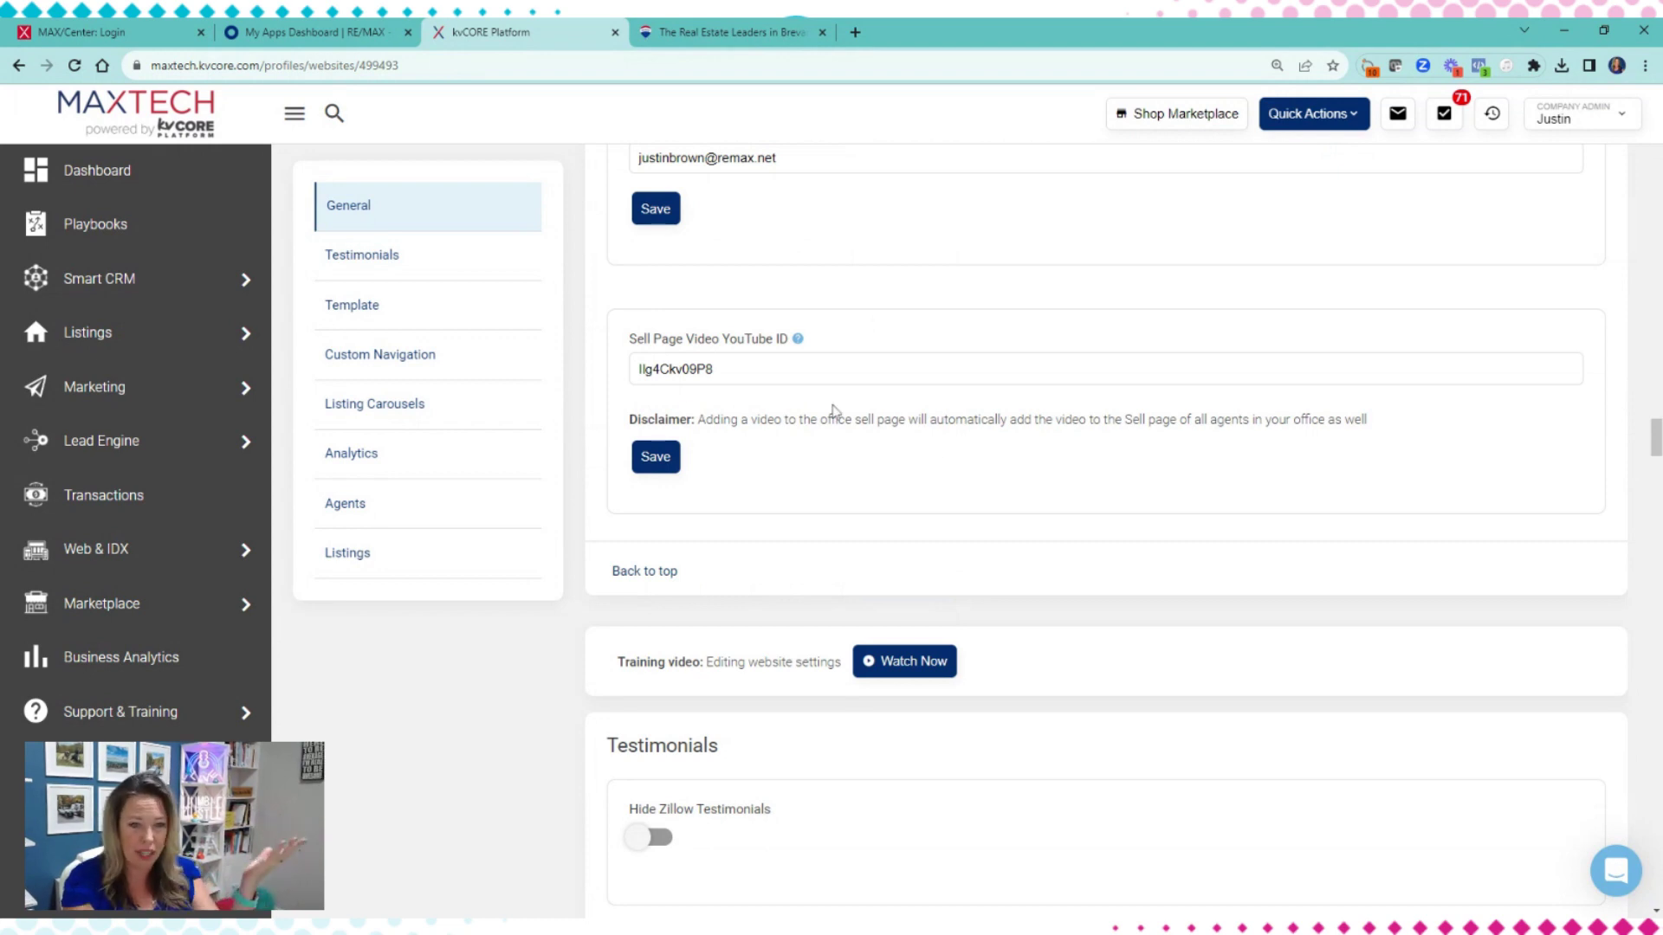
{"action": "scroll", "coordinate": [834, 410], "scroll_direction": "down", "scroll_amount": 4}
- Turn off Hide Chat Widget in the Template extra options, below the Testimonials settings
{"action": "scroll", "coordinate": [711, 491], "scroll_direction": "down", "scroll_amount": 5}
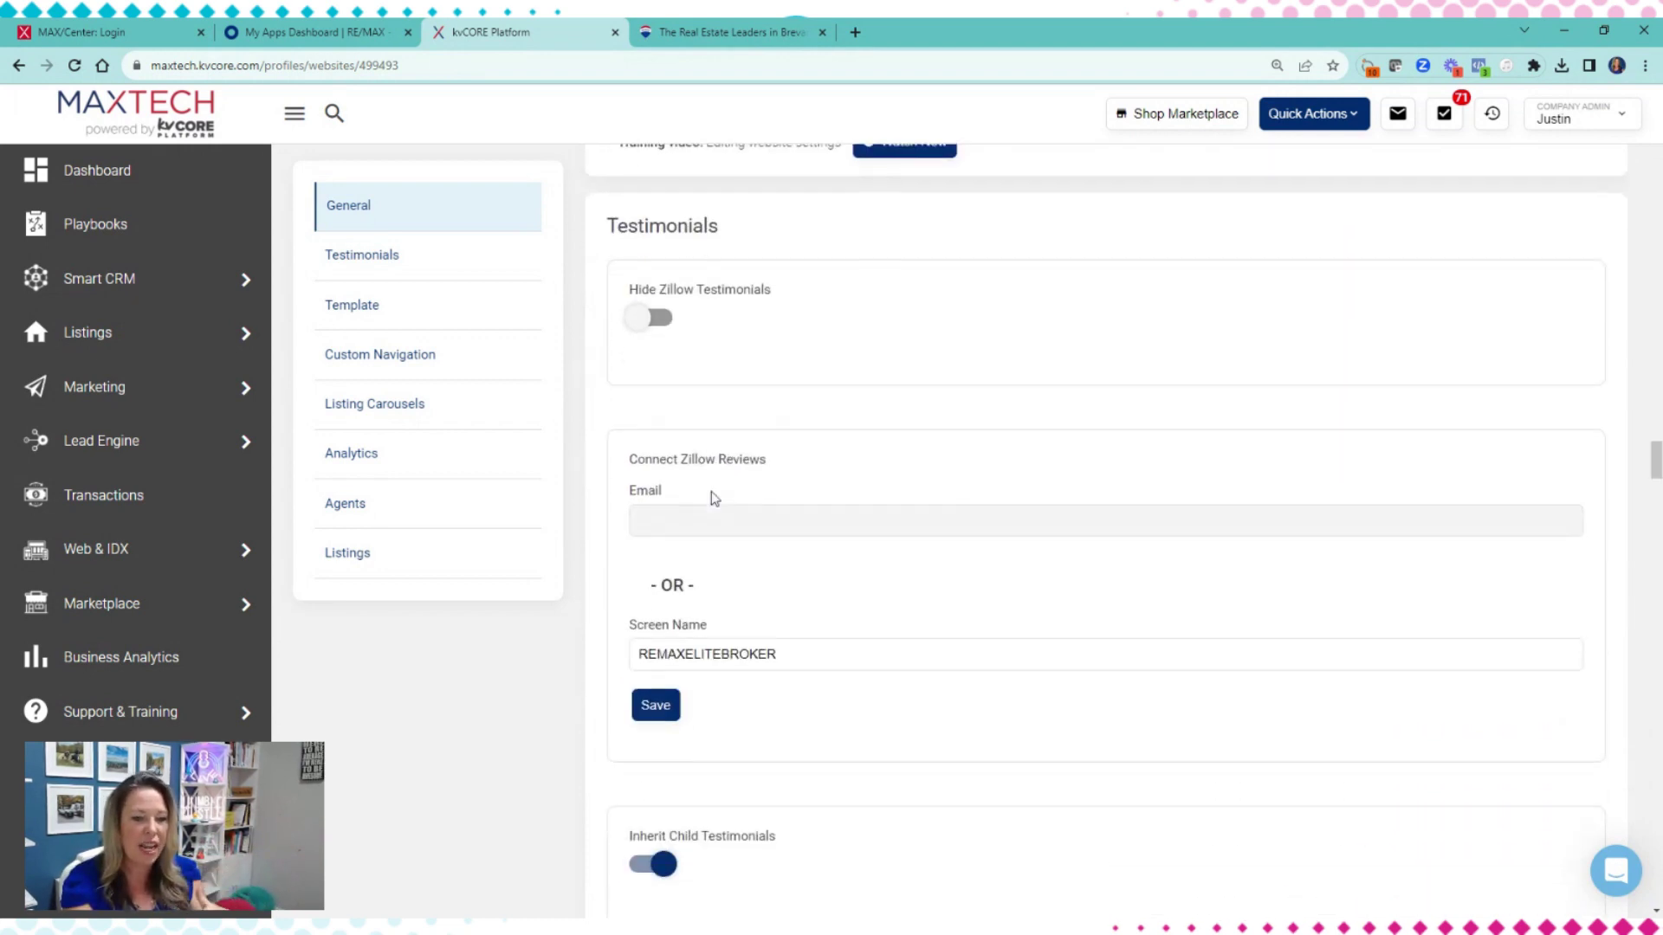
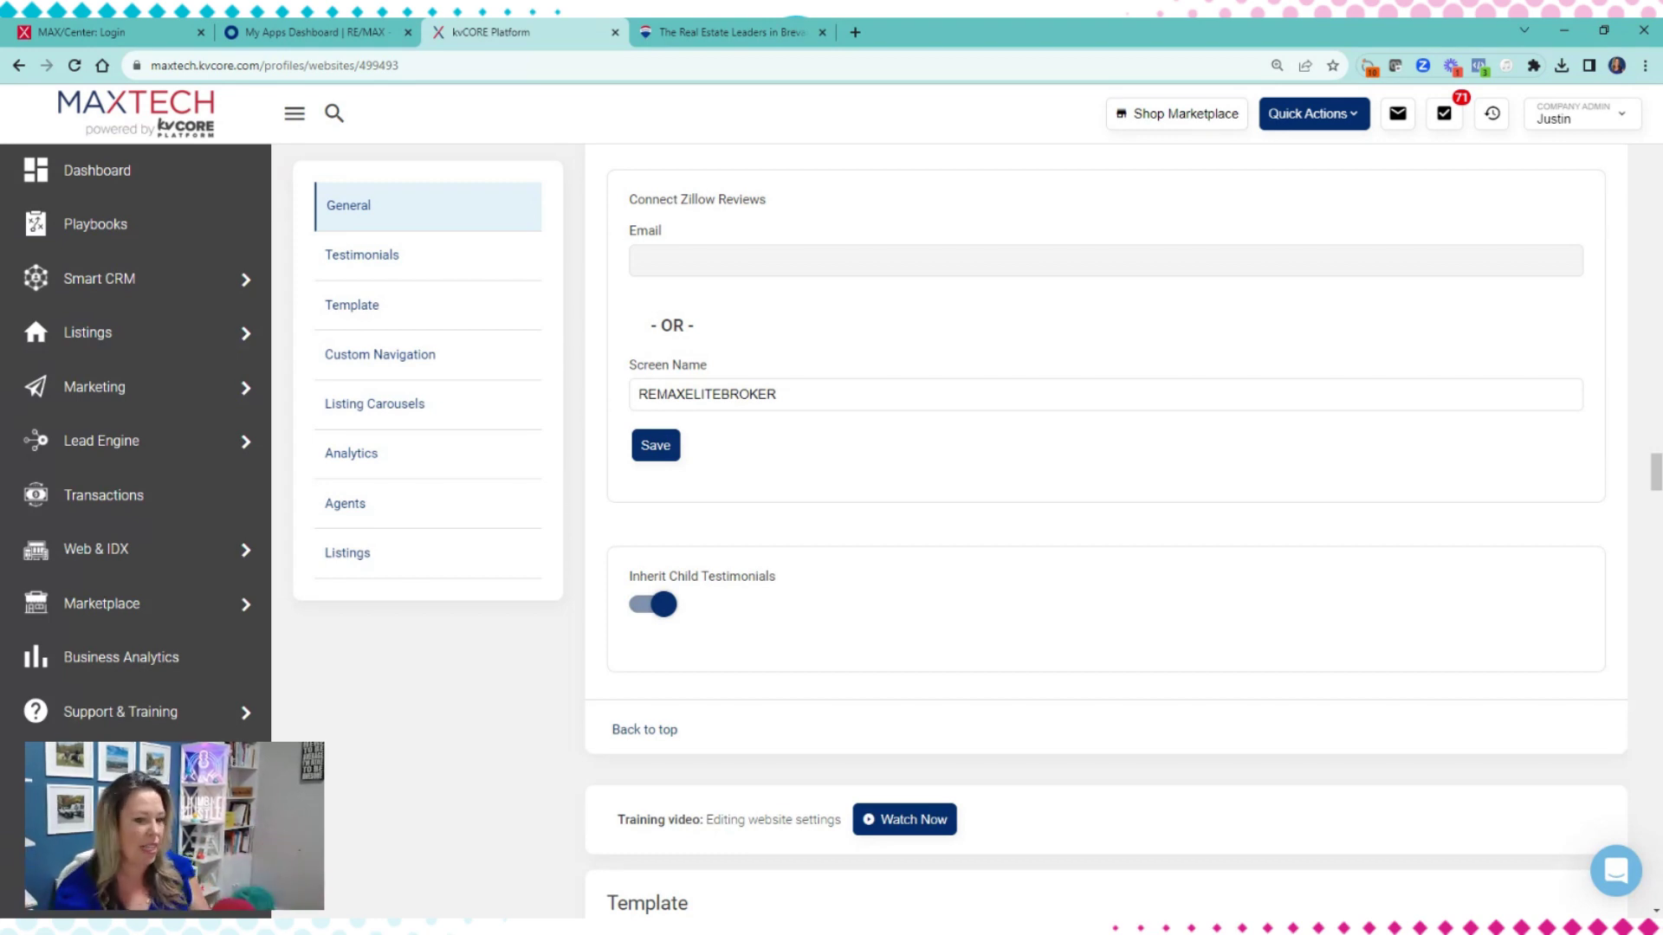
{"action": "scroll", "coordinate": [690, 430], "scroll_direction": "down", "scroll_amount": 2}
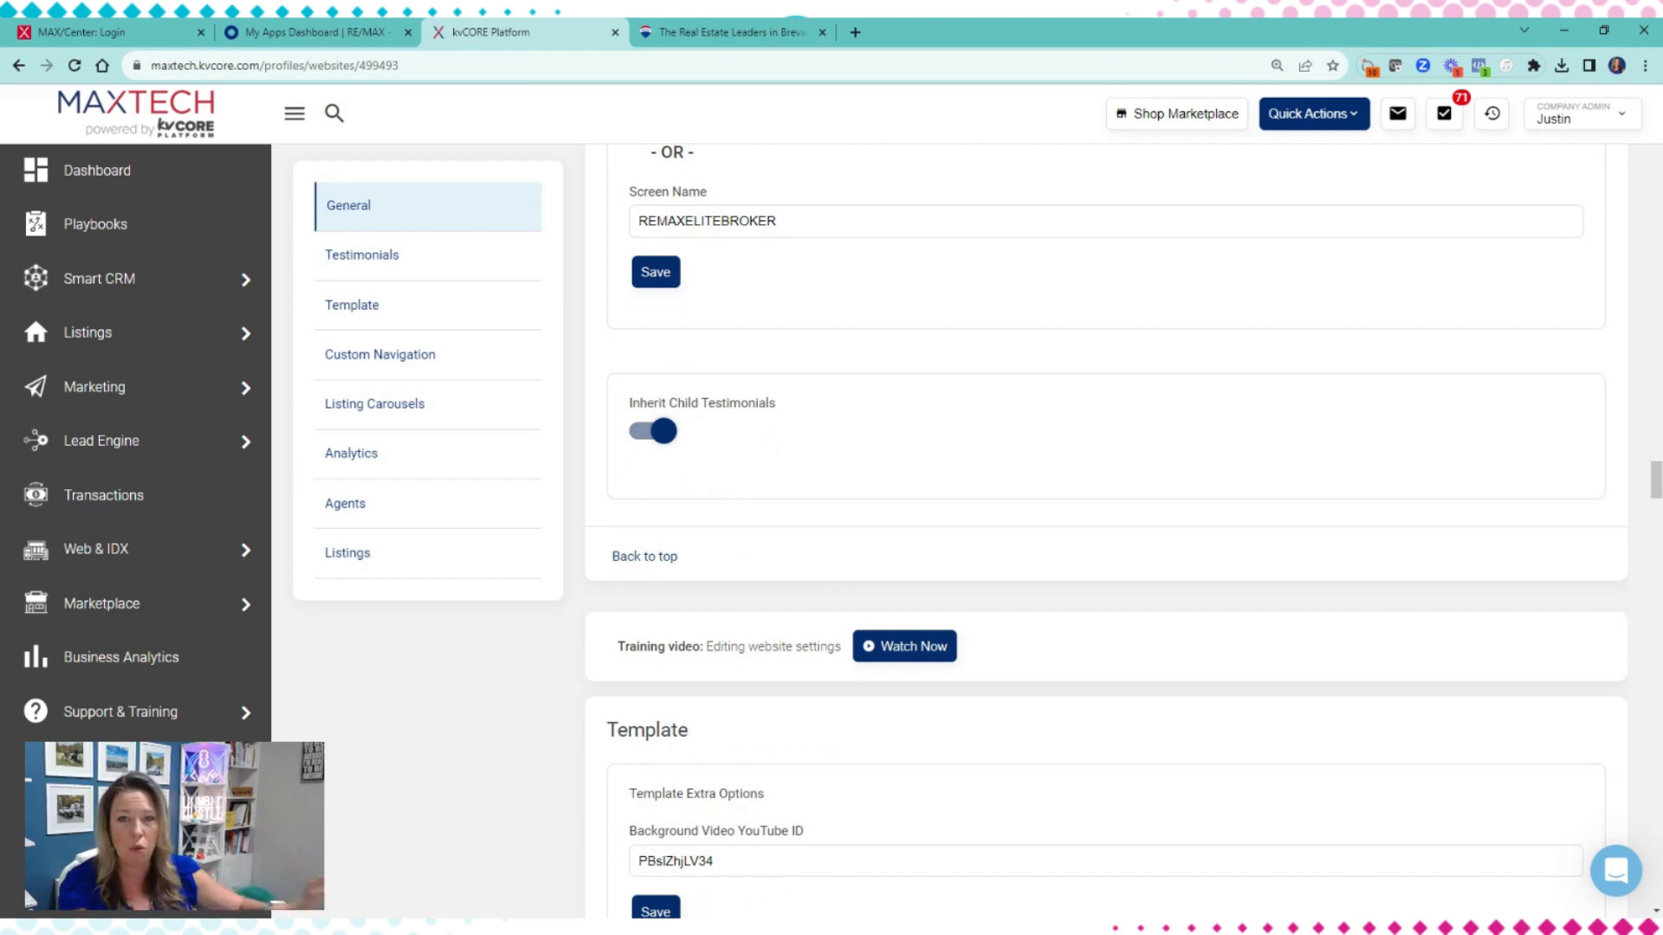
{"action": "scroll", "coordinate": [1107, 530], "scroll_direction": "down", "scroll_amount": 4}
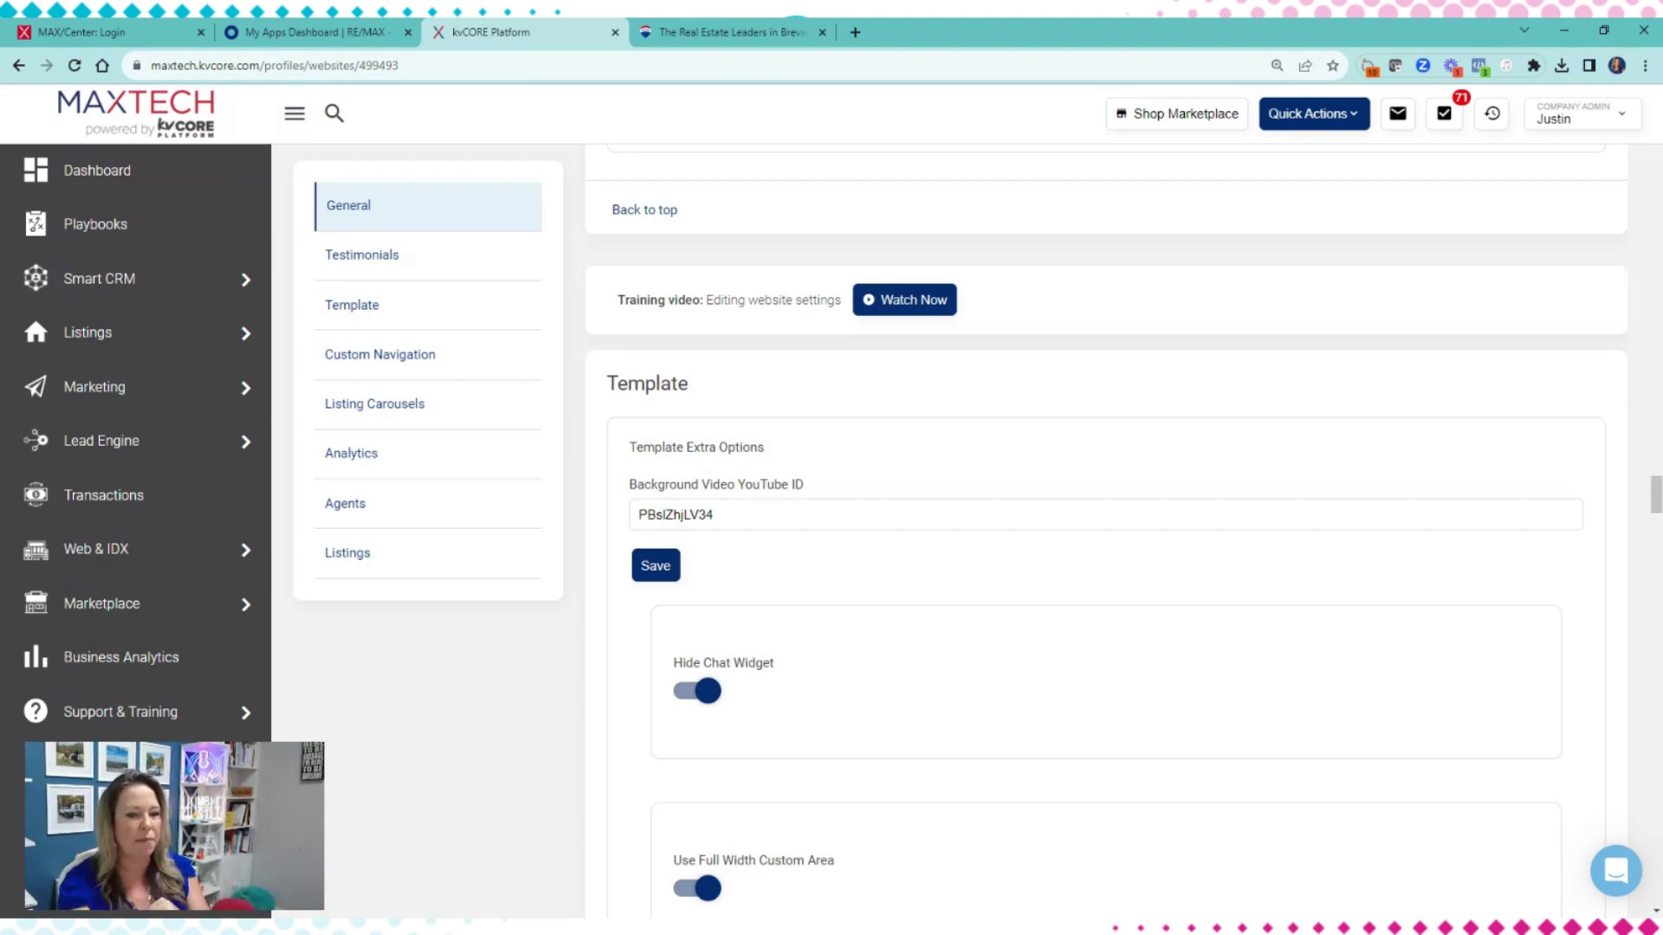
{"action": "scroll", "coordinate": [1106, 528], "scroll_direction": "down", "scroll_amount": 3}
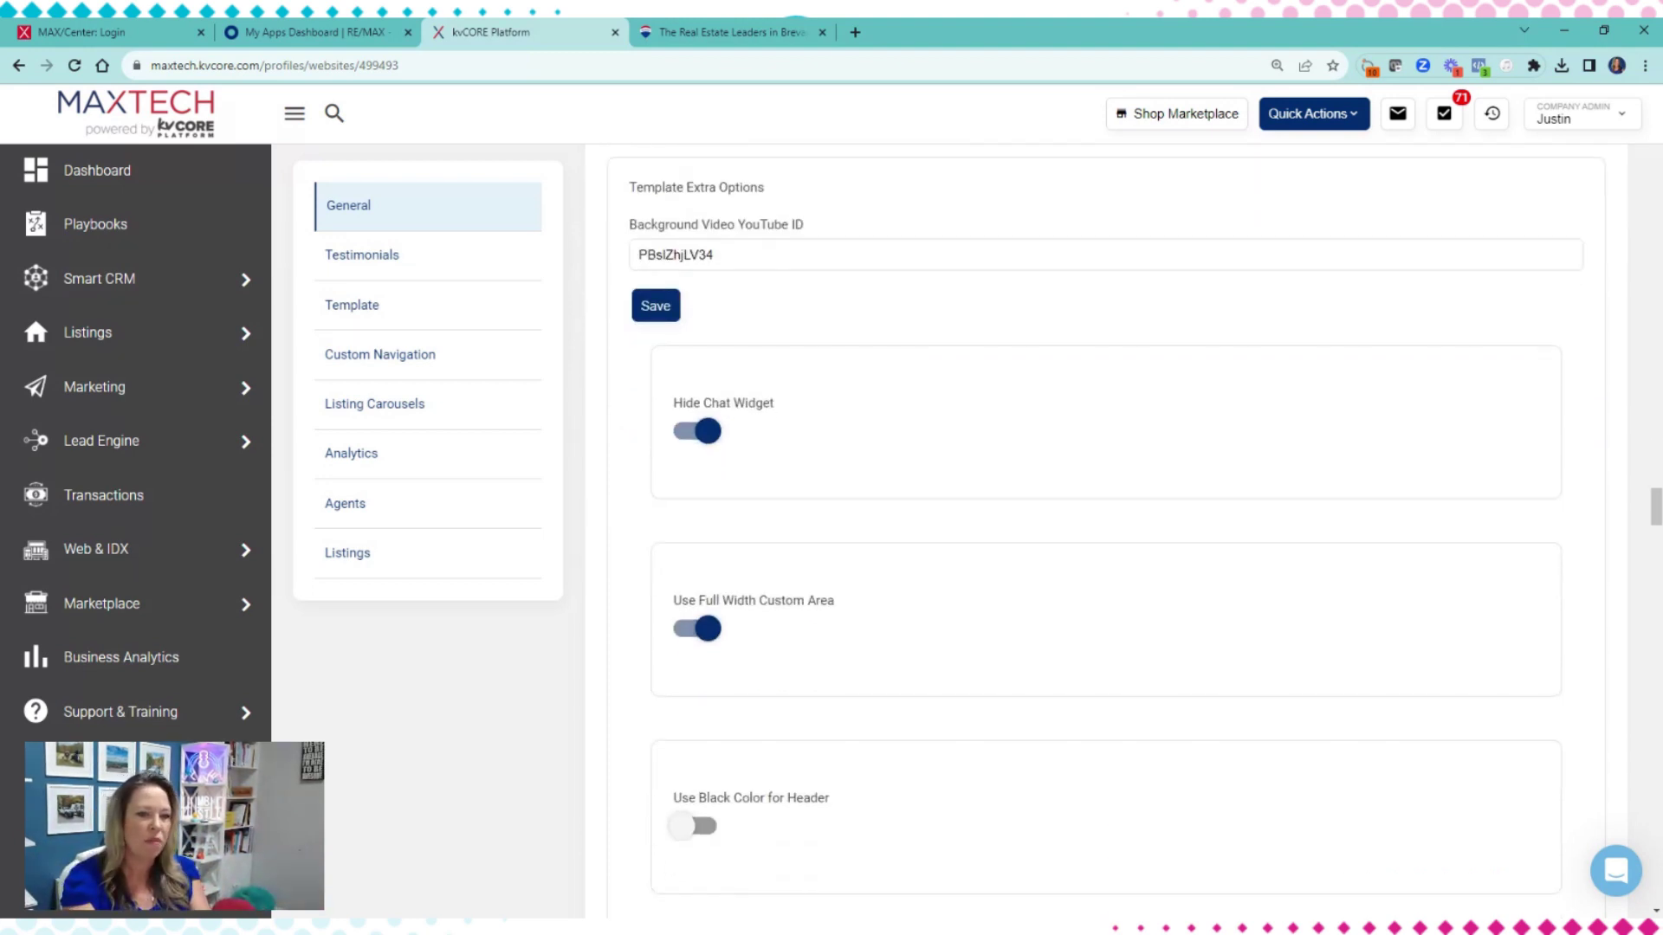
{"action": "left_click", "coordinate": [686, 433]}
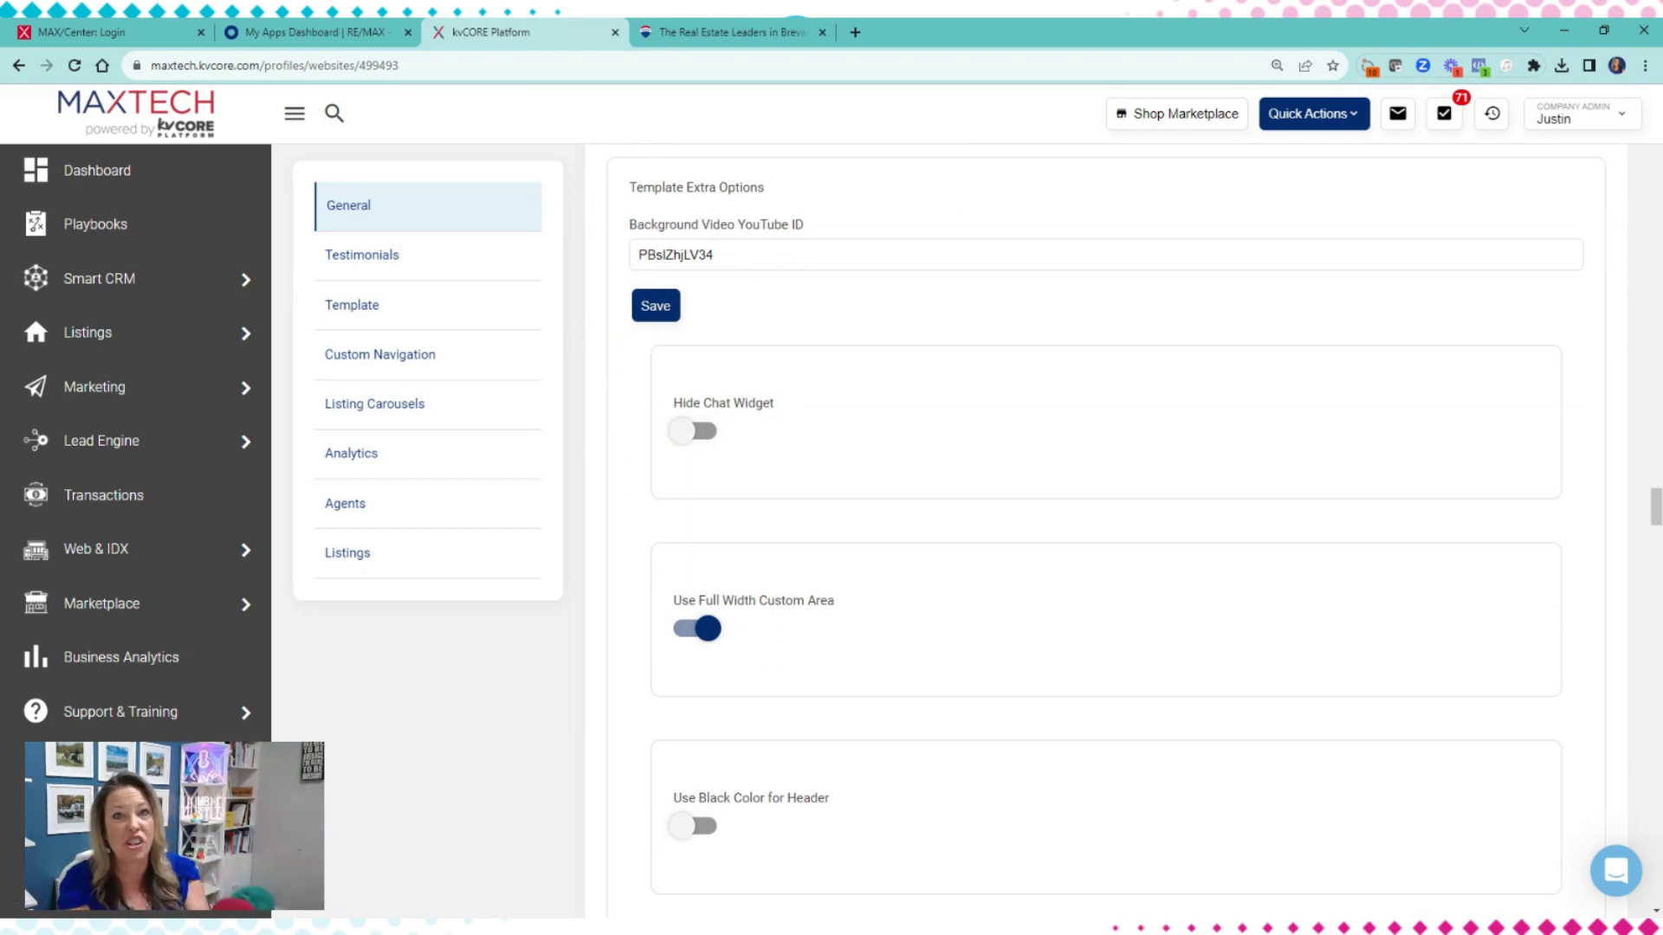
- Review the remaining Template display options and select the Search Label text in the Custom Navigation settings
{"action": "scroll", "coordinate": [825, 421], "scroll_direction": "down", "scroll_amount": 8}
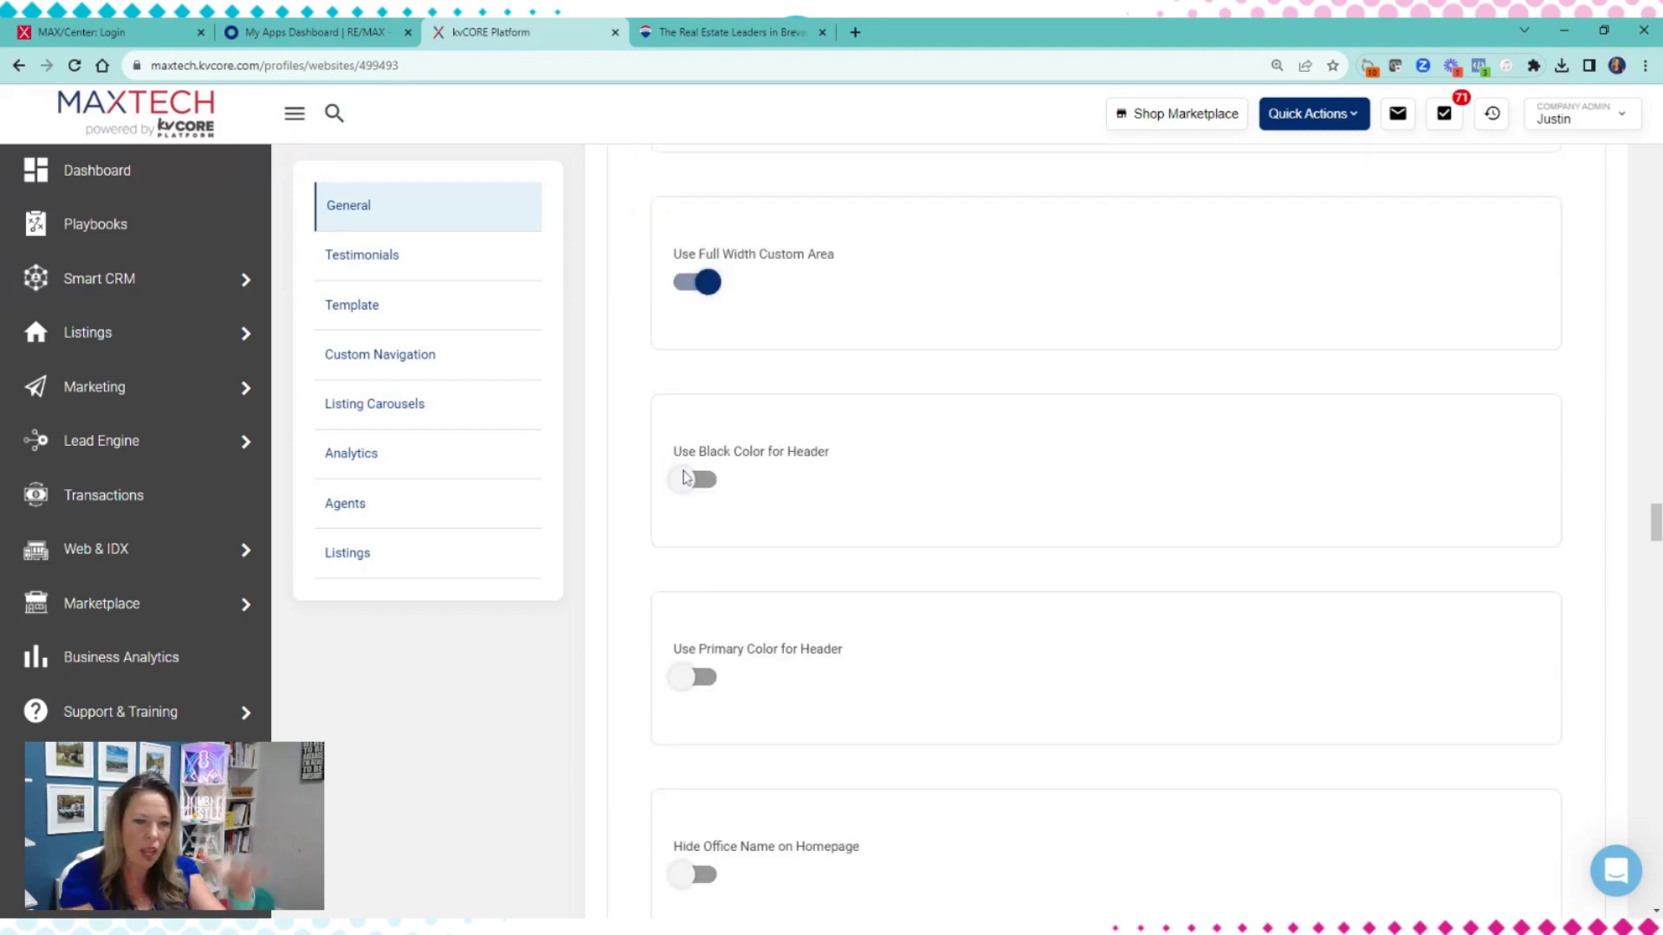
{"action": "scroll", "coordinate": [719, 481], "scroll_direction": "down", "scroll_amount": 4}
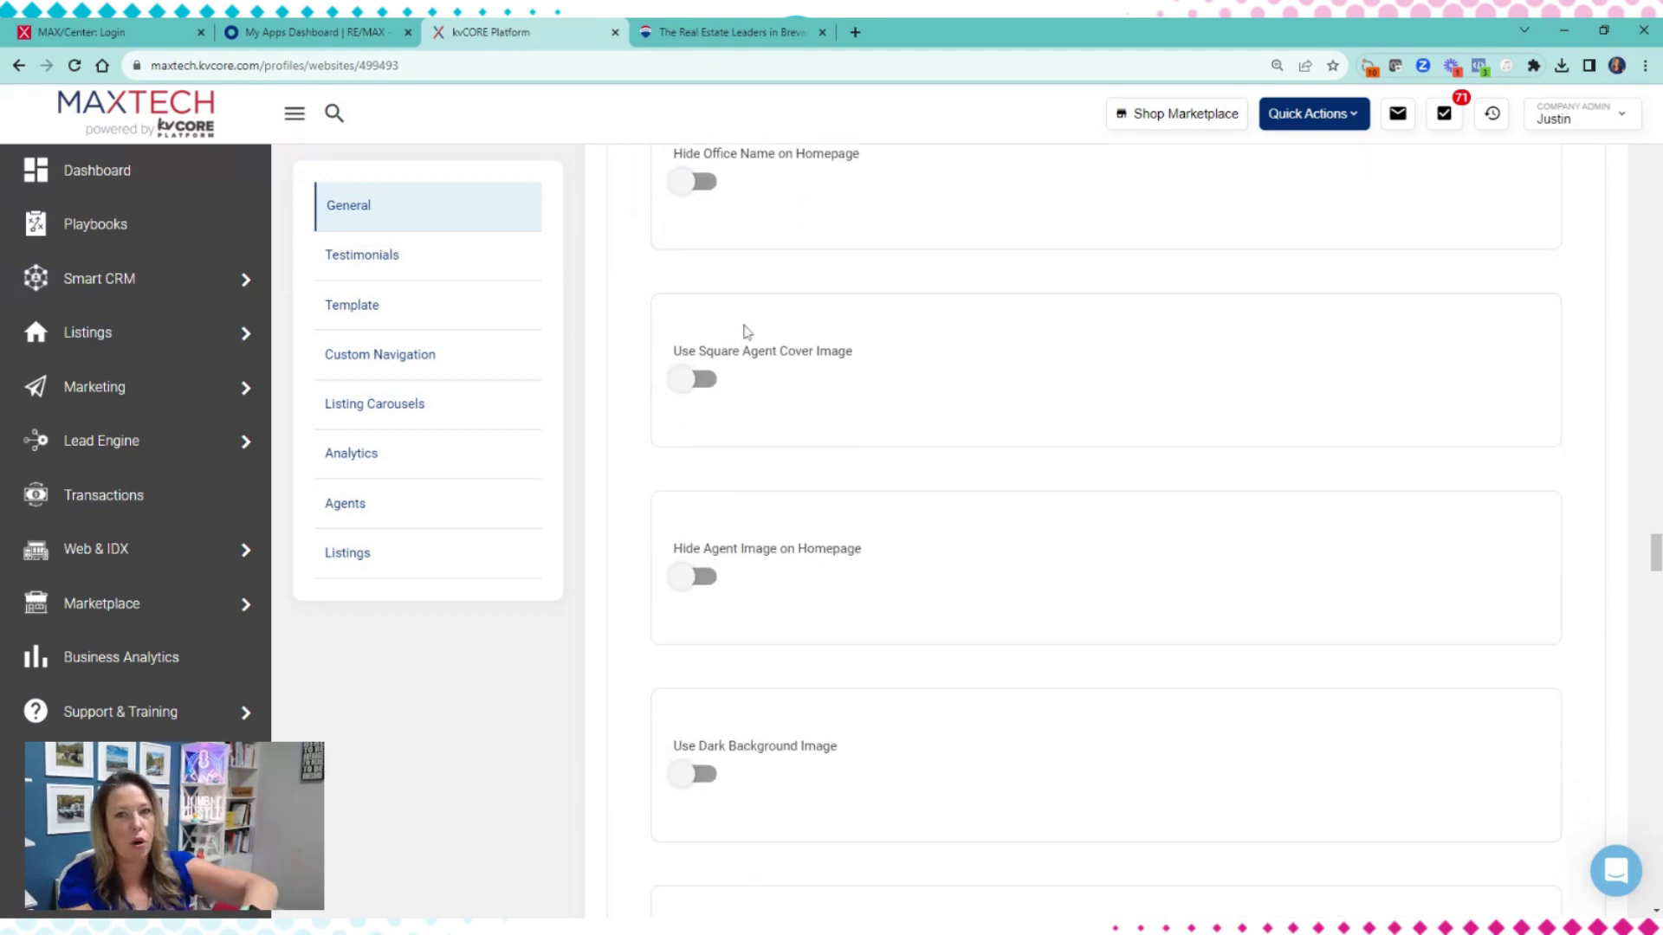
{"action": "scroll", "coordinate": [757, 460], "scroll_direction": "down", "scroll_amount": 11}
{"action": "scroll", "coordinate": [765, 473], "scroll_direction": "up", "scroll_amount": 3}
{"action": "scroll", "coordinate": [765, 472], "scroll_direction": "up", "scroll_amount": 2}
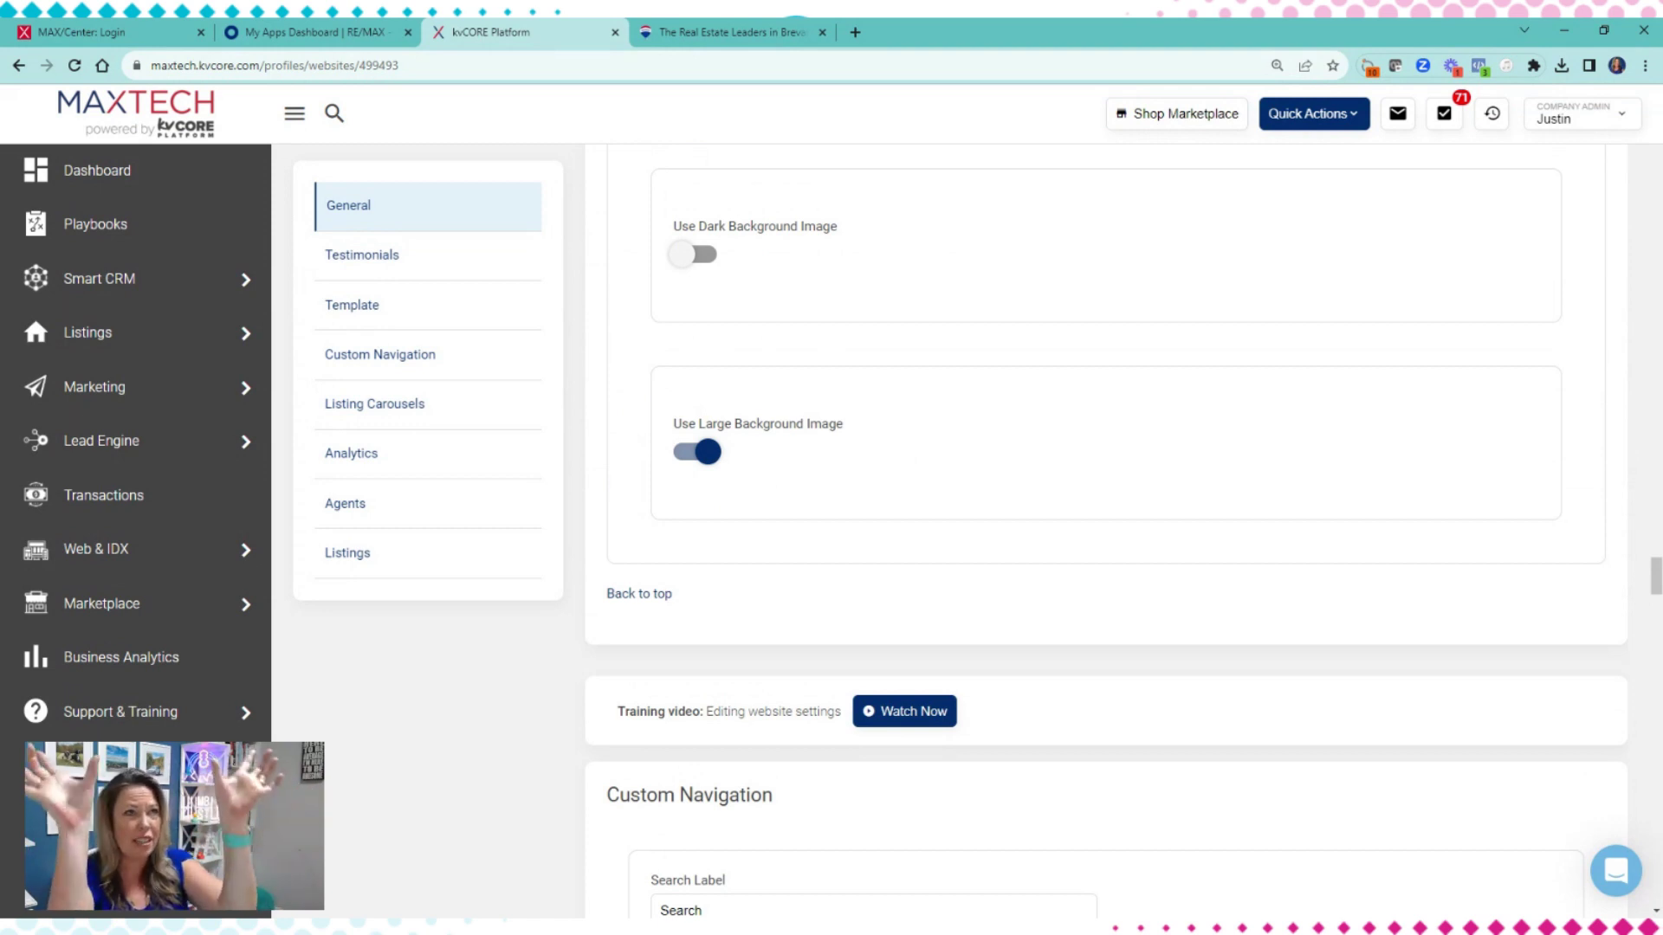
{"action": "scroll", "coordinate": [875, 498], "scroll_direction": "down", "scroll_amount": 2}
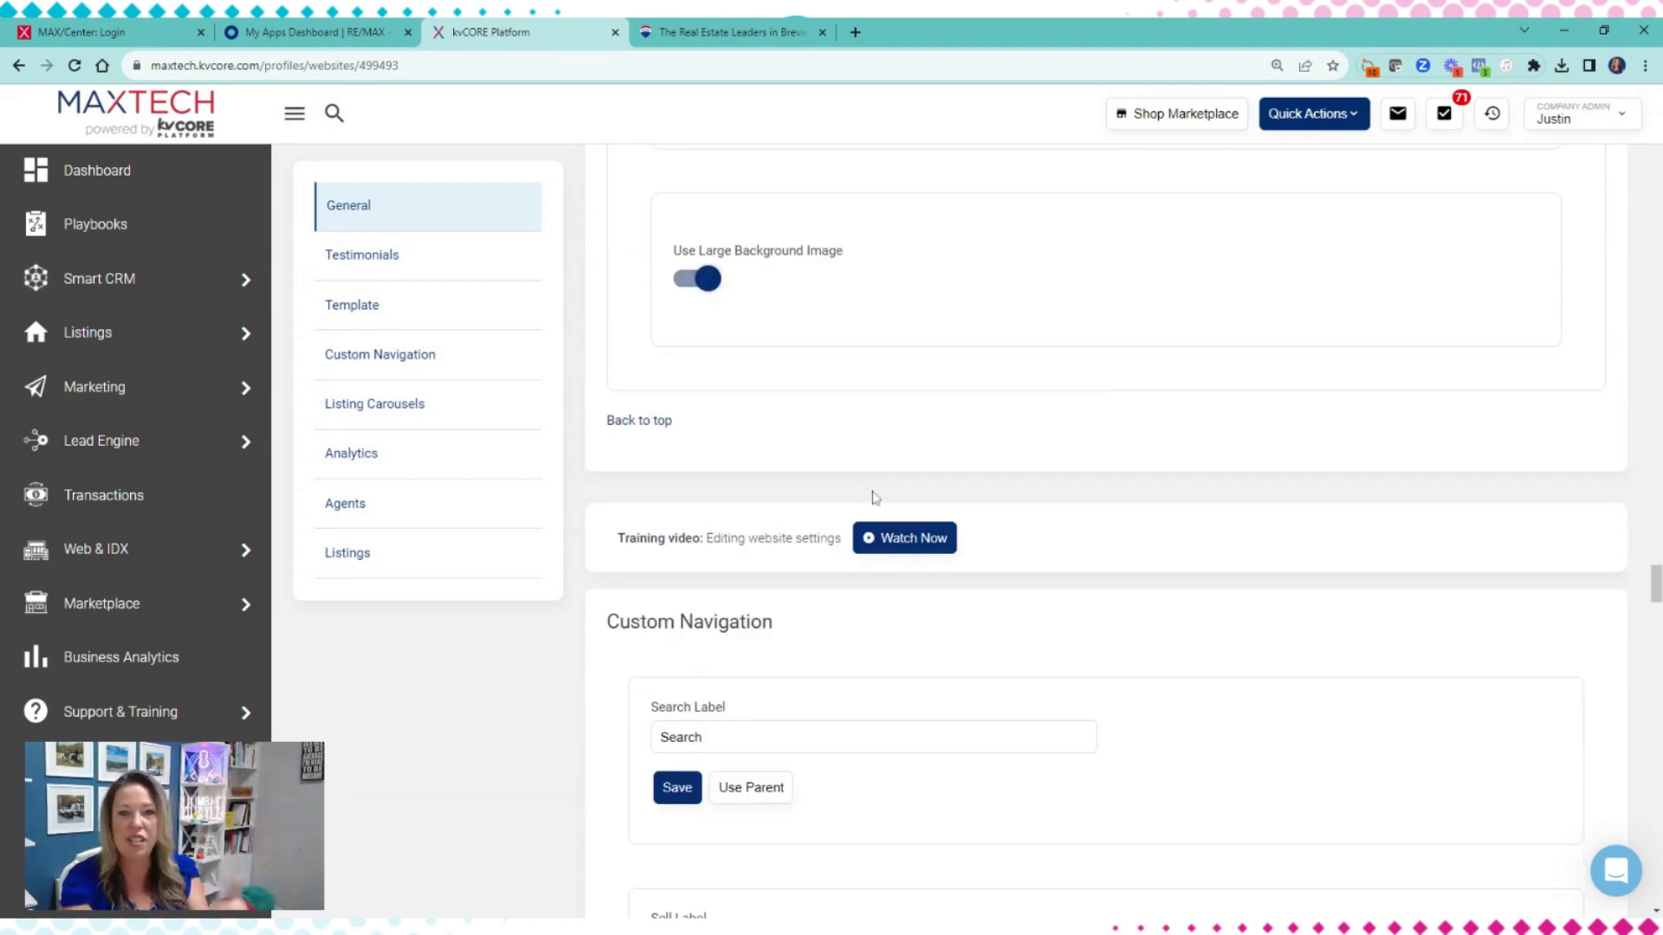
{"action": "scroll", "coordinate": [1176, 419], "scroll_direction": "down", "scroll_amount": 4}
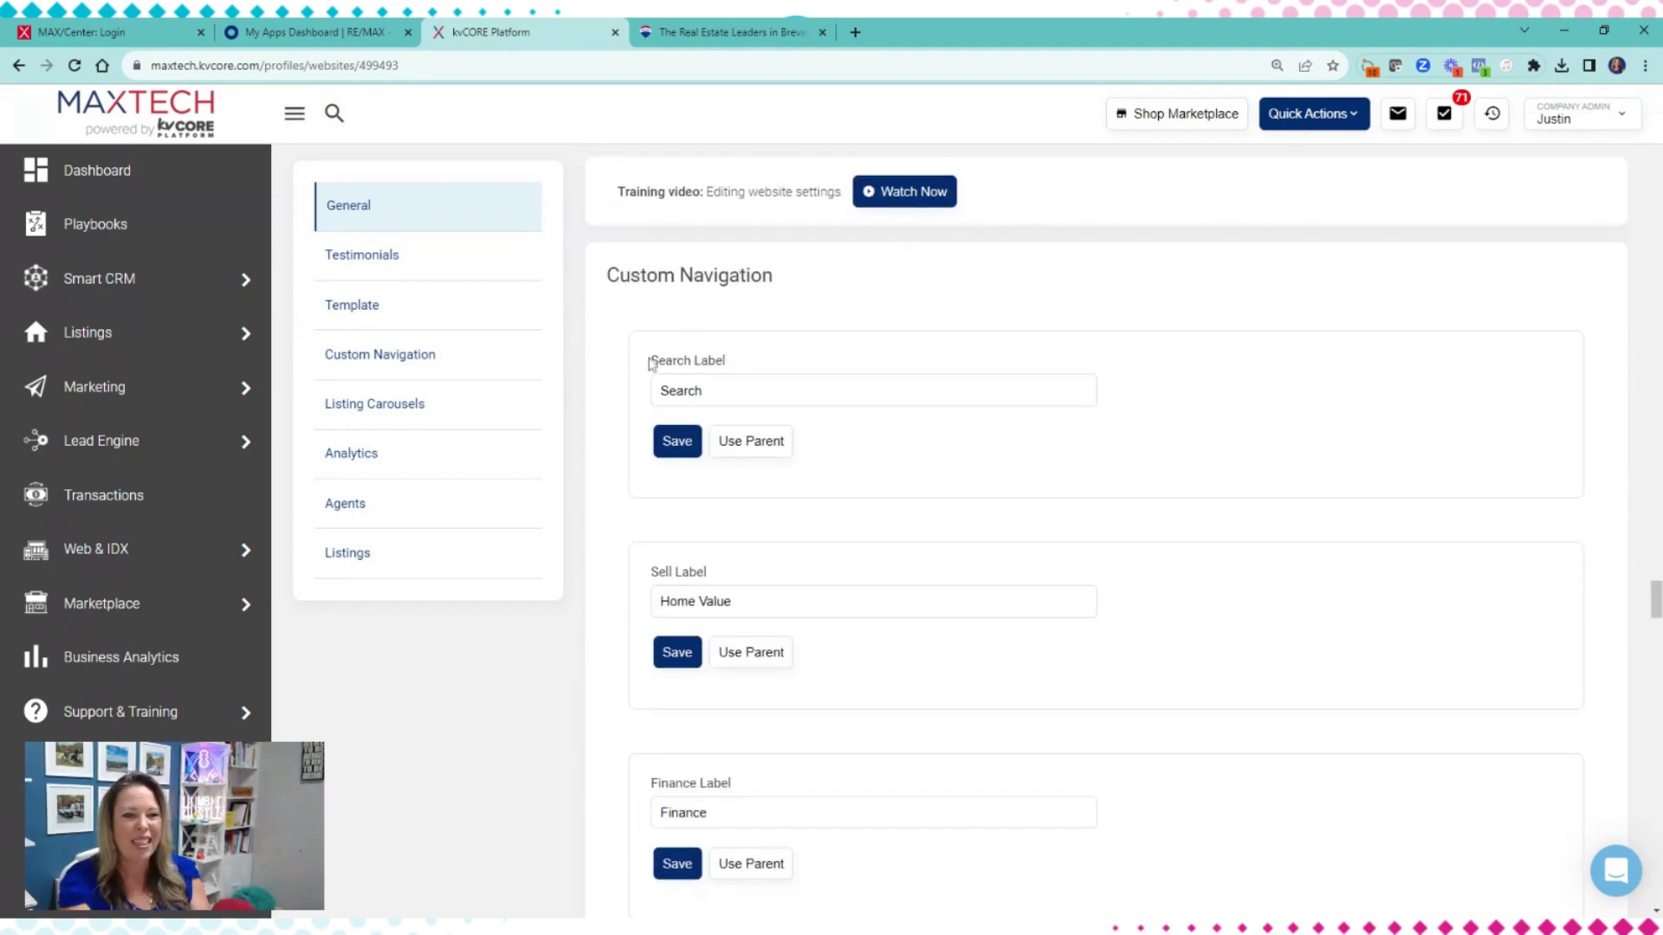
{"action": "left_click", "coordinate": [701, 391]}
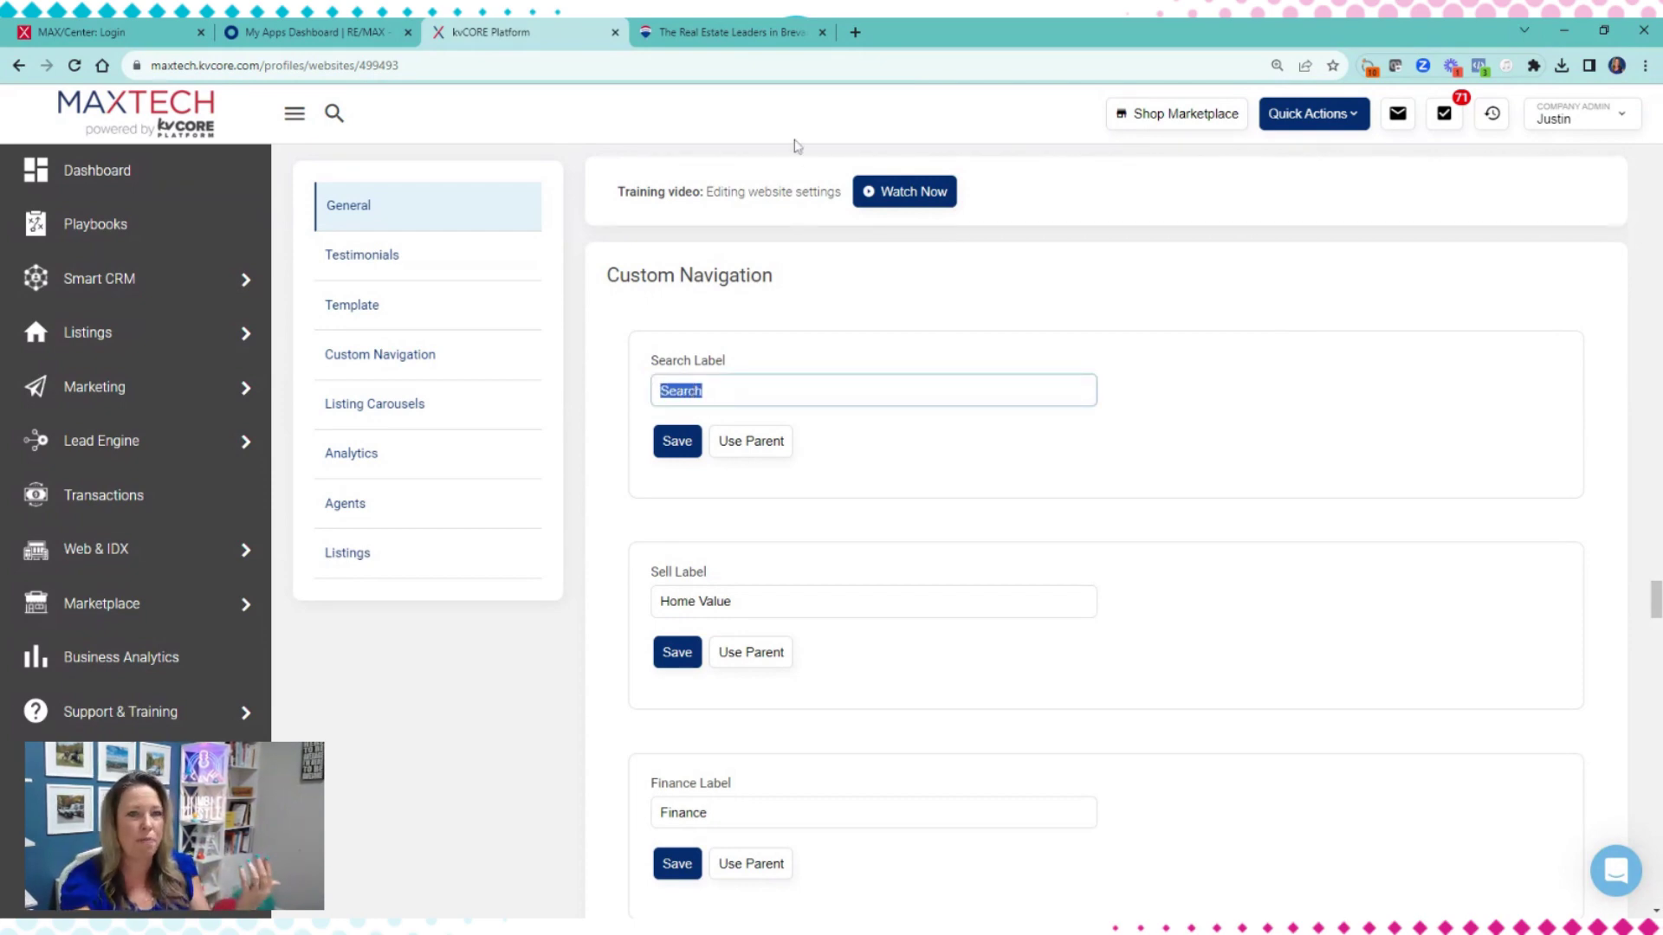
- Compare the Custom Navigation labels, from Search through Hiring Link, with the menu on the live RE/MAX Elite homepage
{"action": "left_click", "coordinate": [732, 32]}
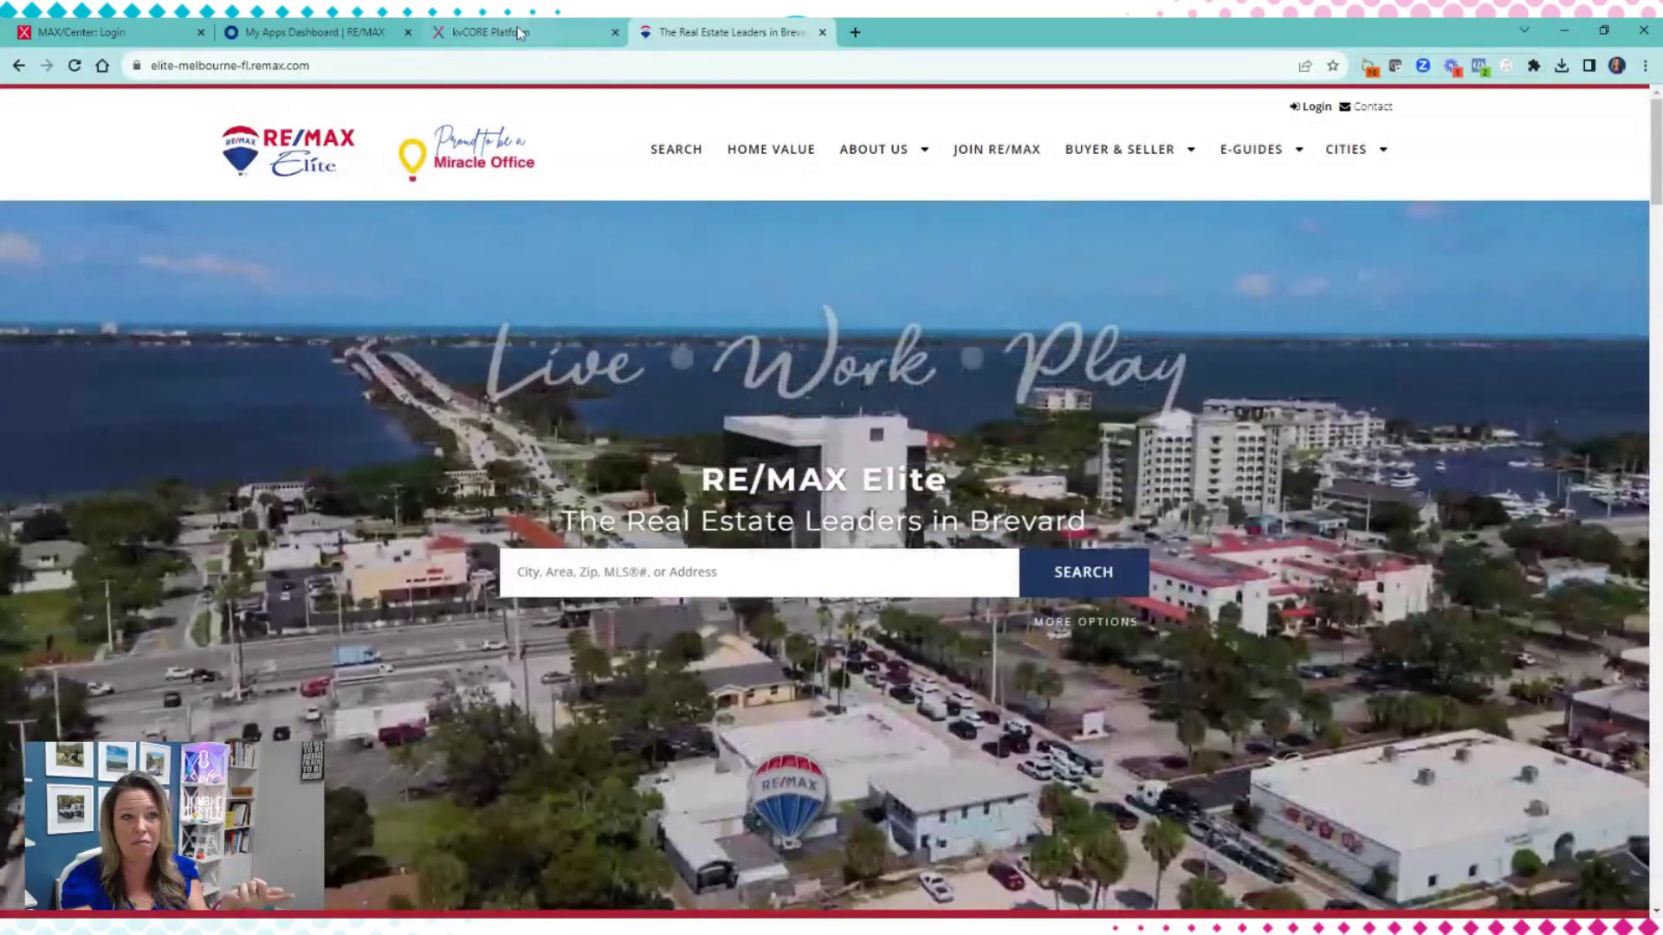
{"action": "left_click", "coordinate": [518, 31]}
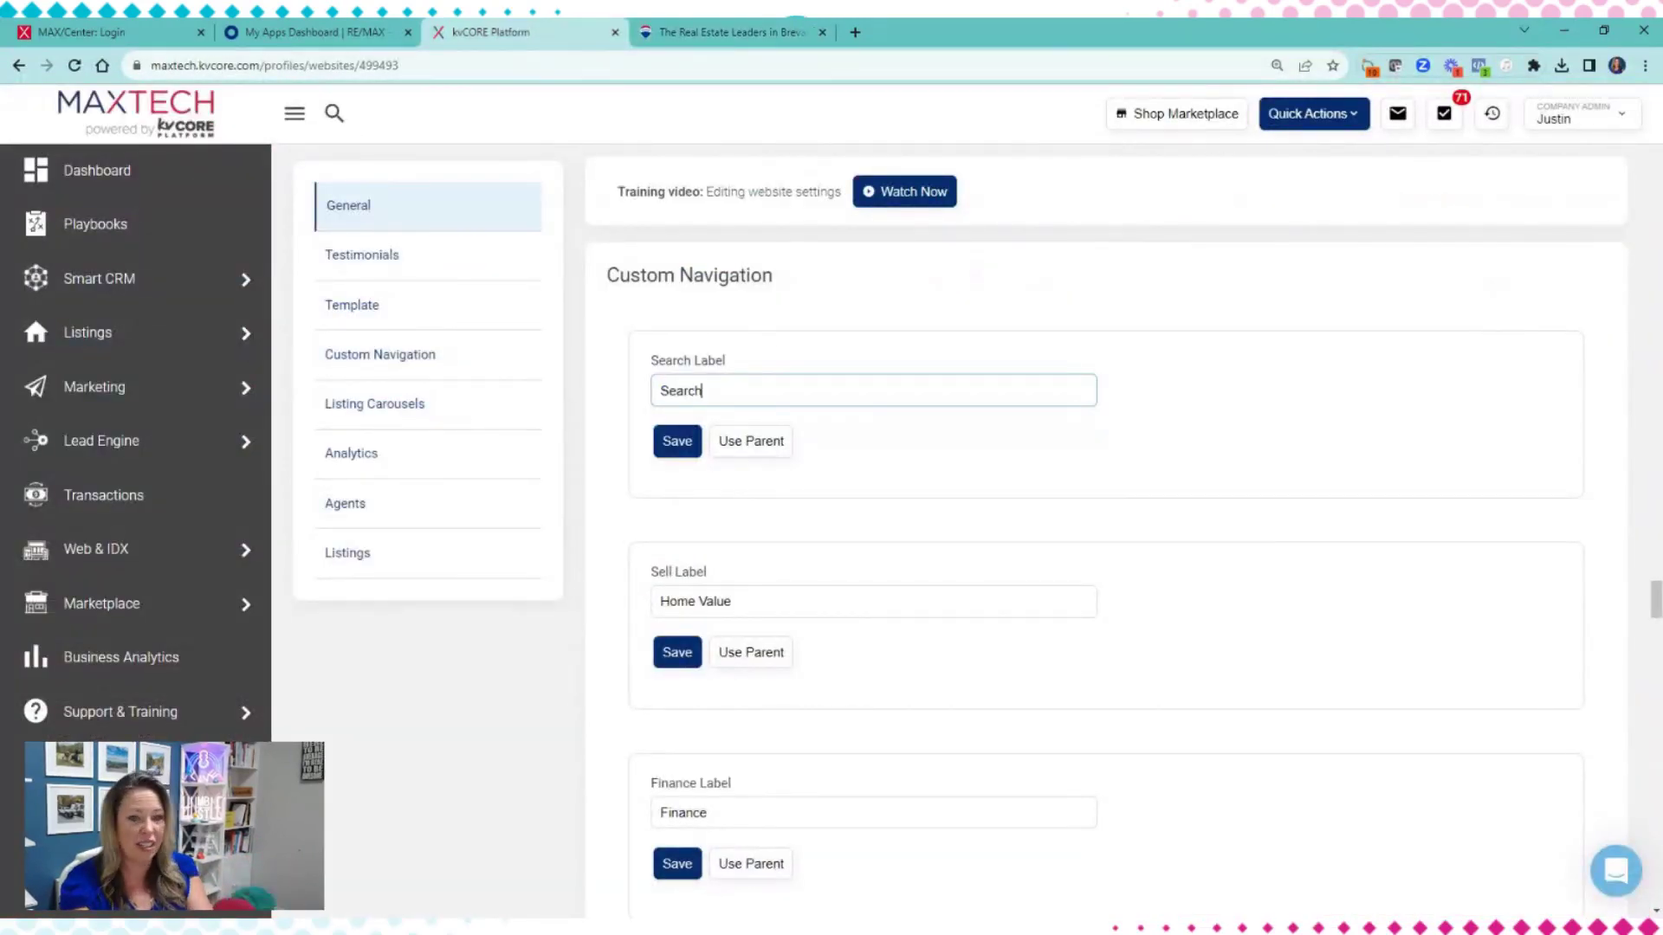
{"action": "scroll", "coordinate": [754, 636], "scroll_direction": "down", "scroll_amount": 5}
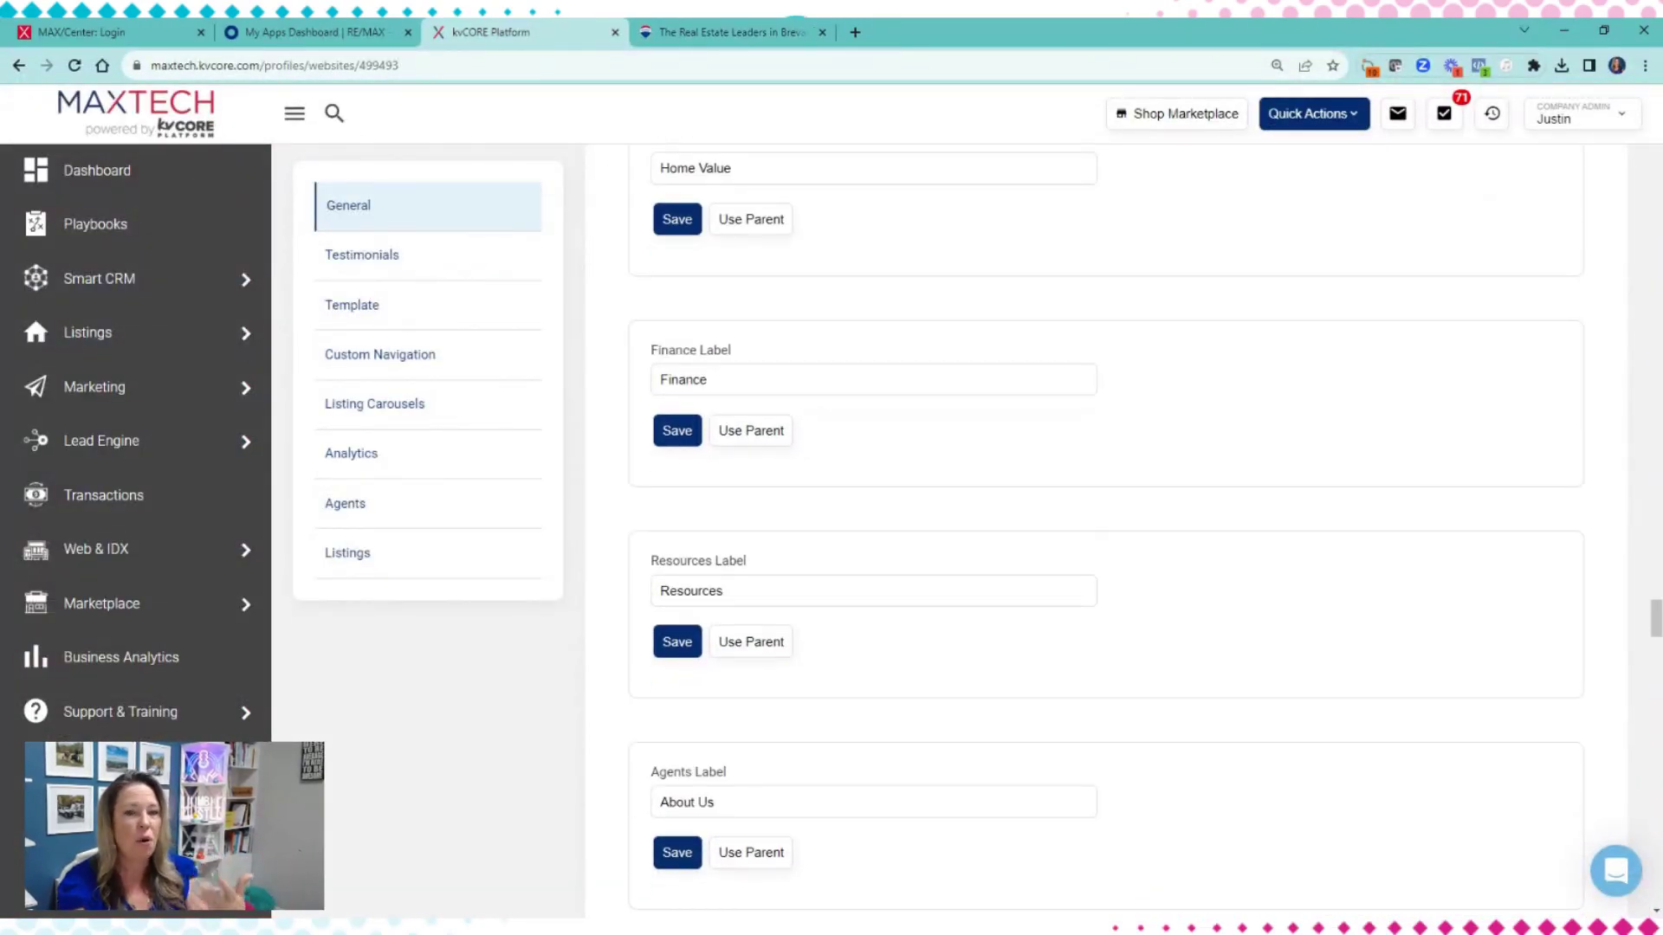
{"action": "left_click", "coordinate": [736, 32]}
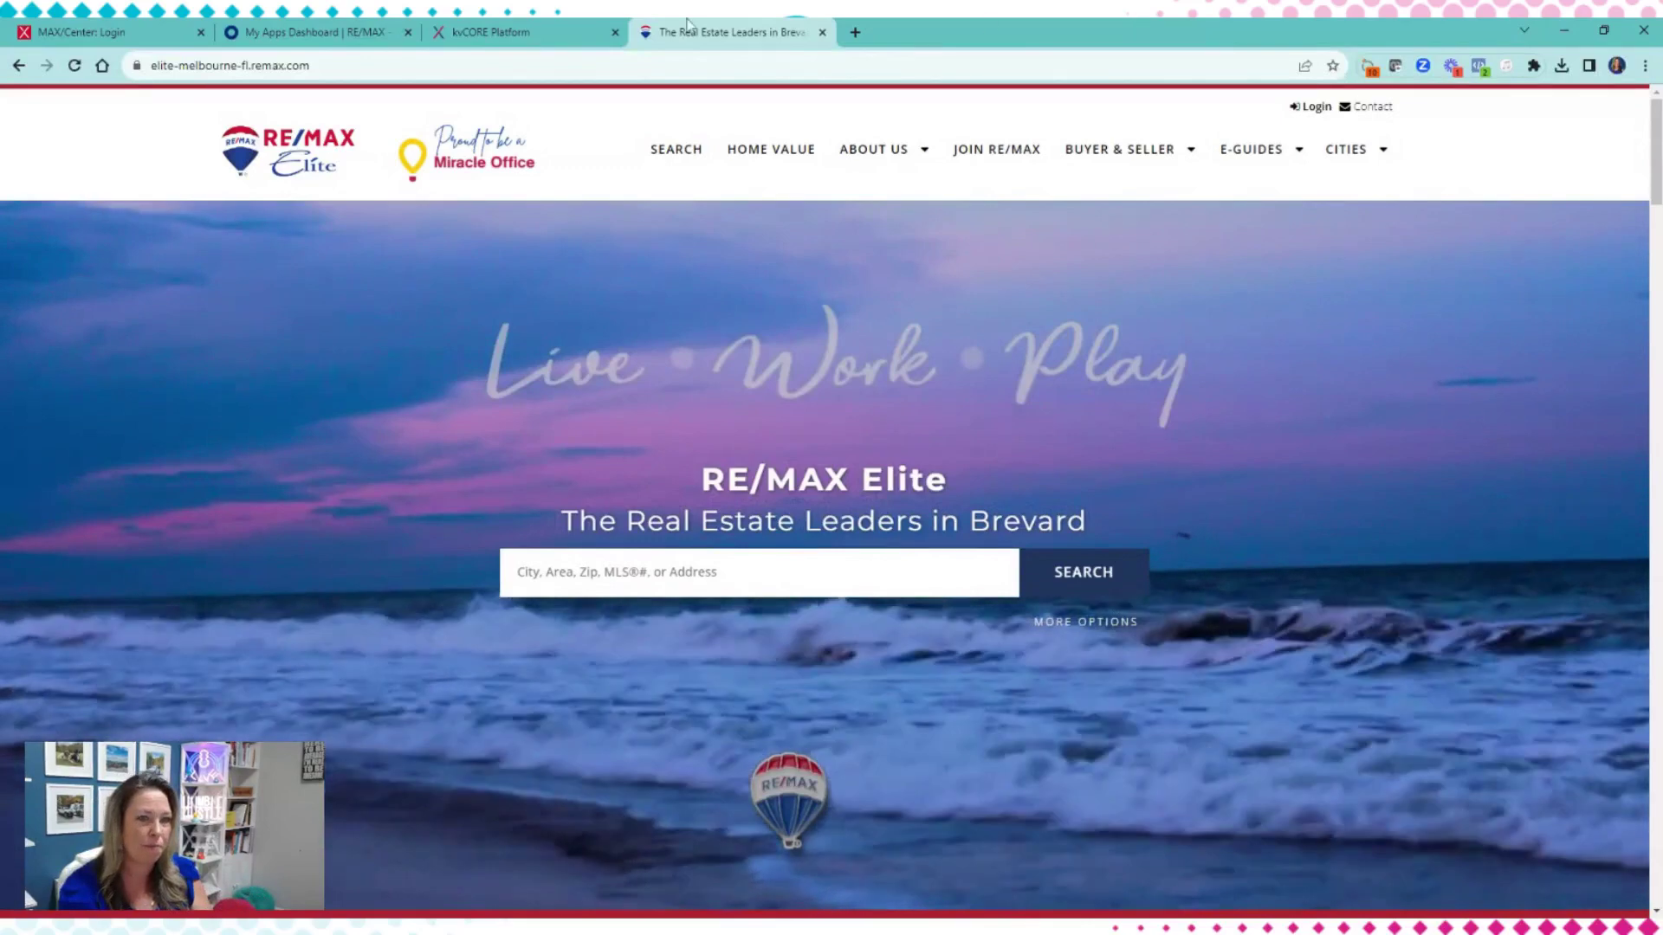
{"action": "left_click", "coordinate": [524, 35]}
{"action": "scroll", "coordinate": [829, 444], "scroll_direction": "down", "scroll_amount": 10}
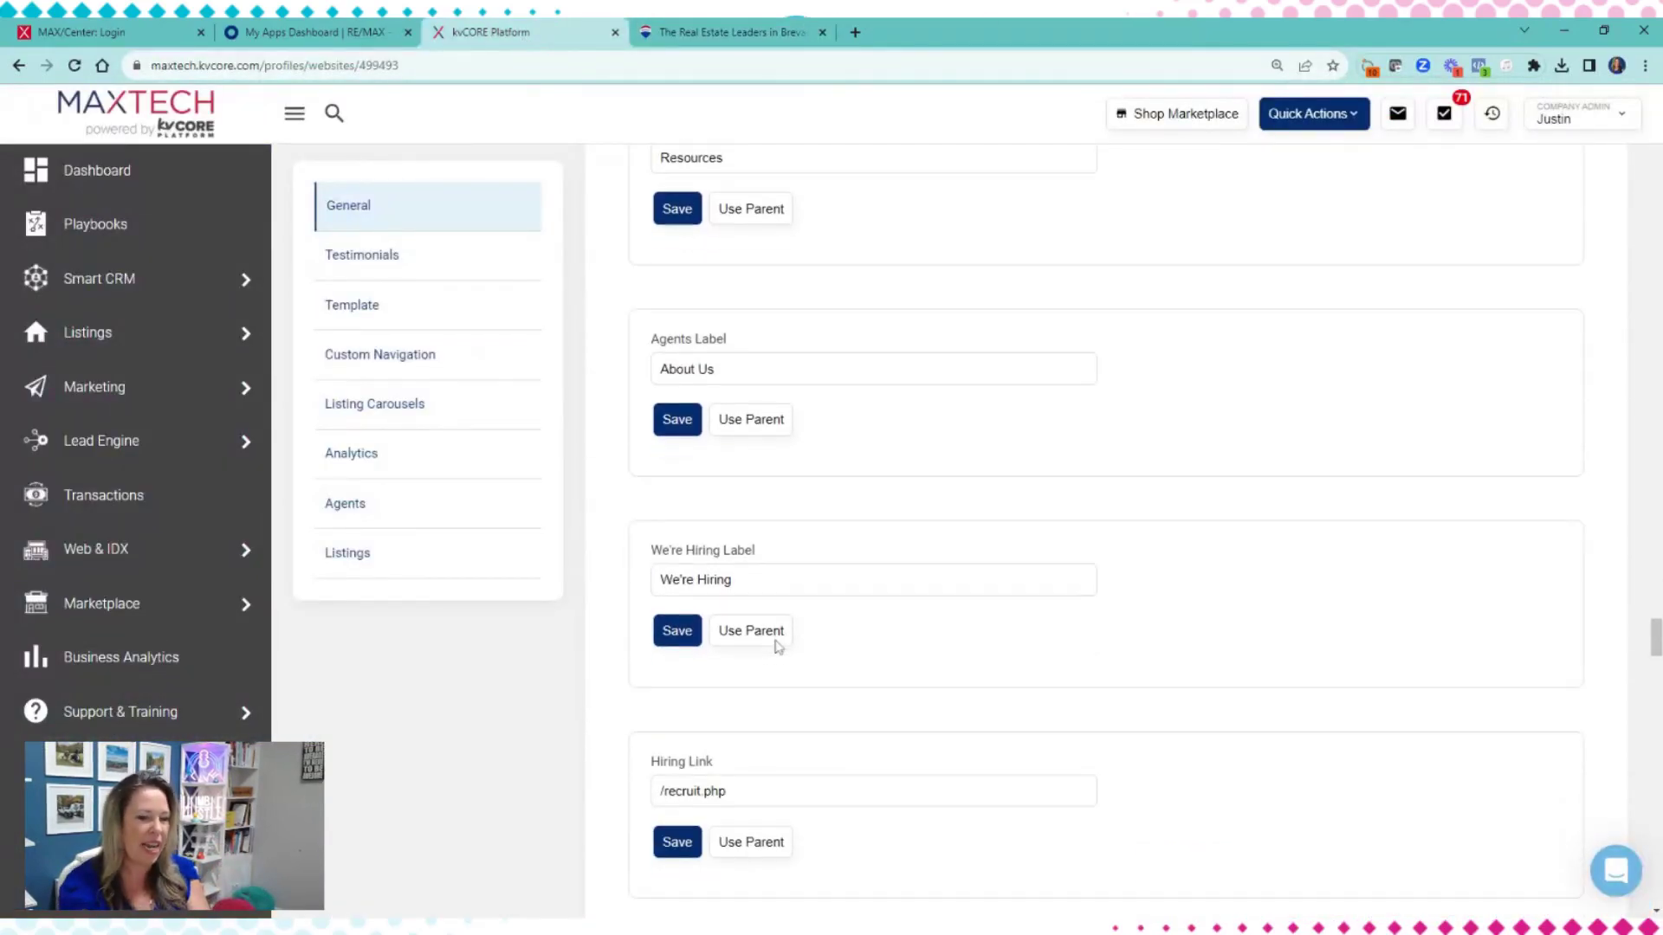
- Compare the custom pages and categories selected for navigation with the E-Guides, Cities and Join RE/MAX menu items on the live site
{"action": "scroll", "coordinate": [765, 552], "scroll_direction": "down", "scroll_amount": 2}
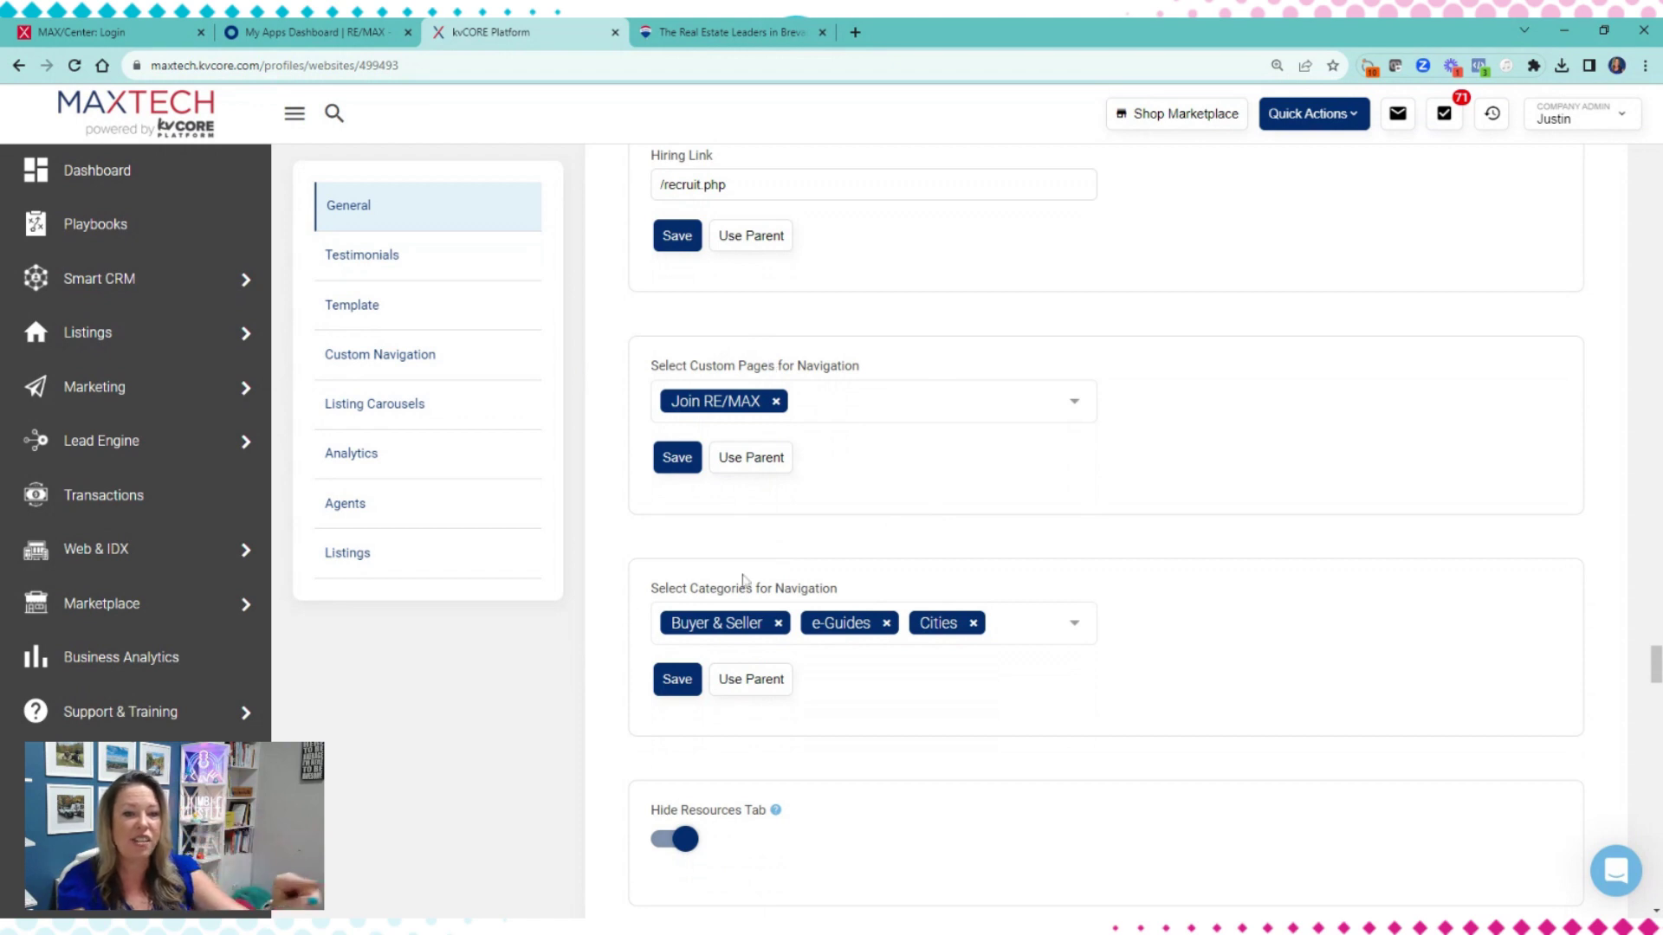
{"action": "left_click", "coordinate": [782, 34]}
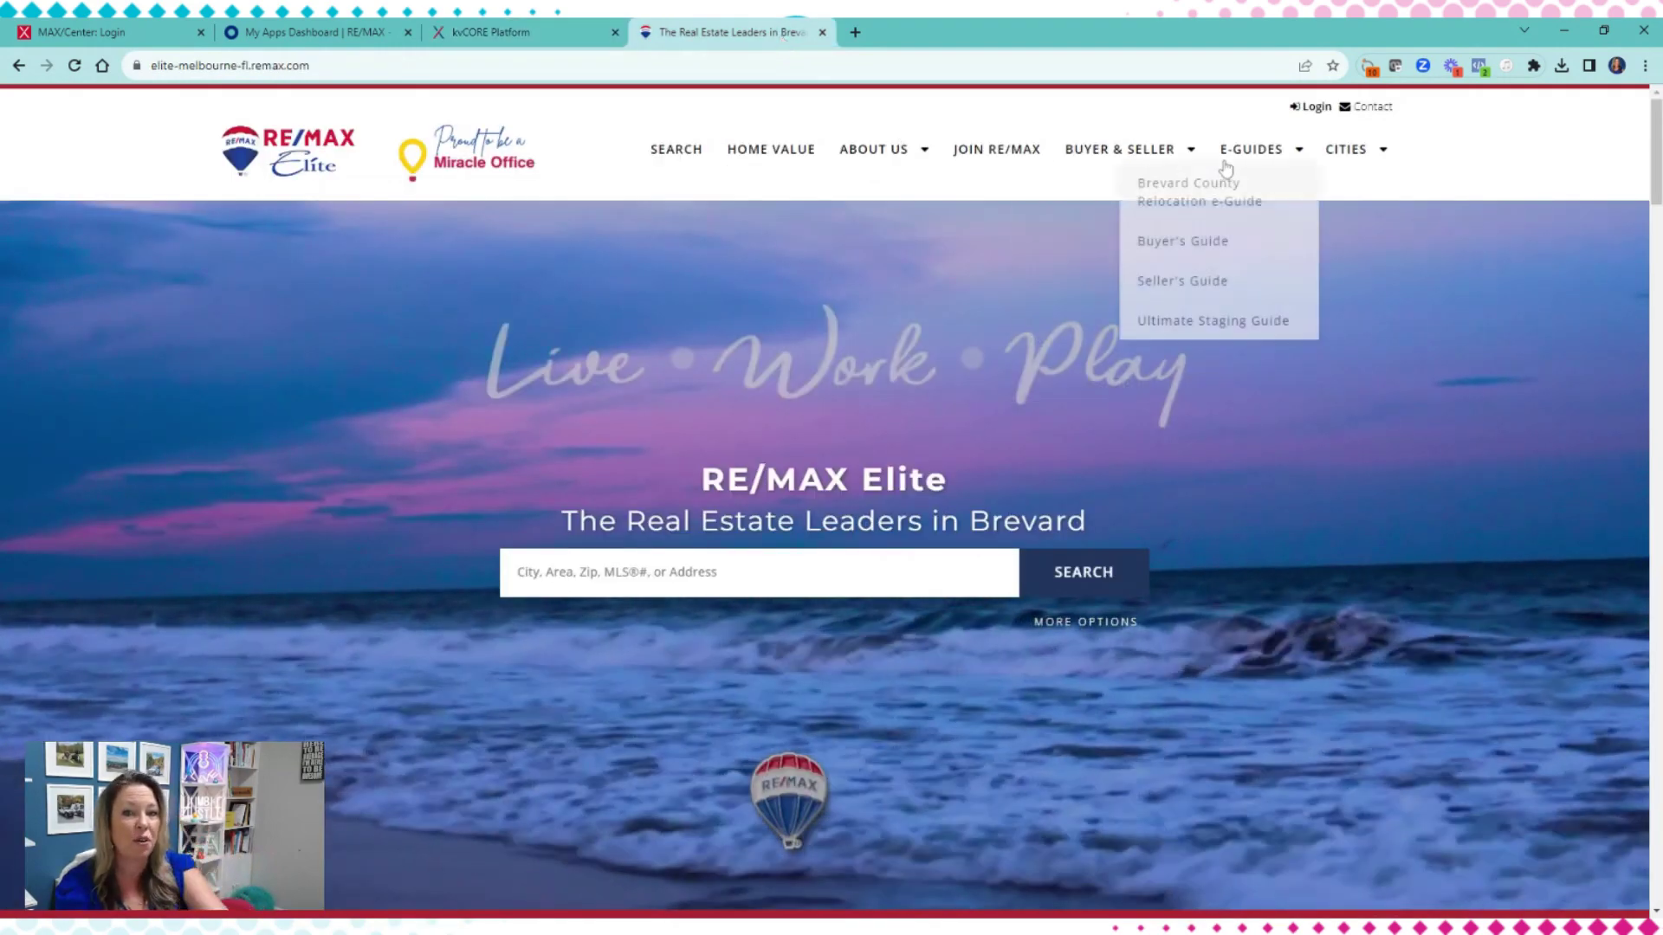
{"action": "mouse_move", "coordinate": [1260, 156]}
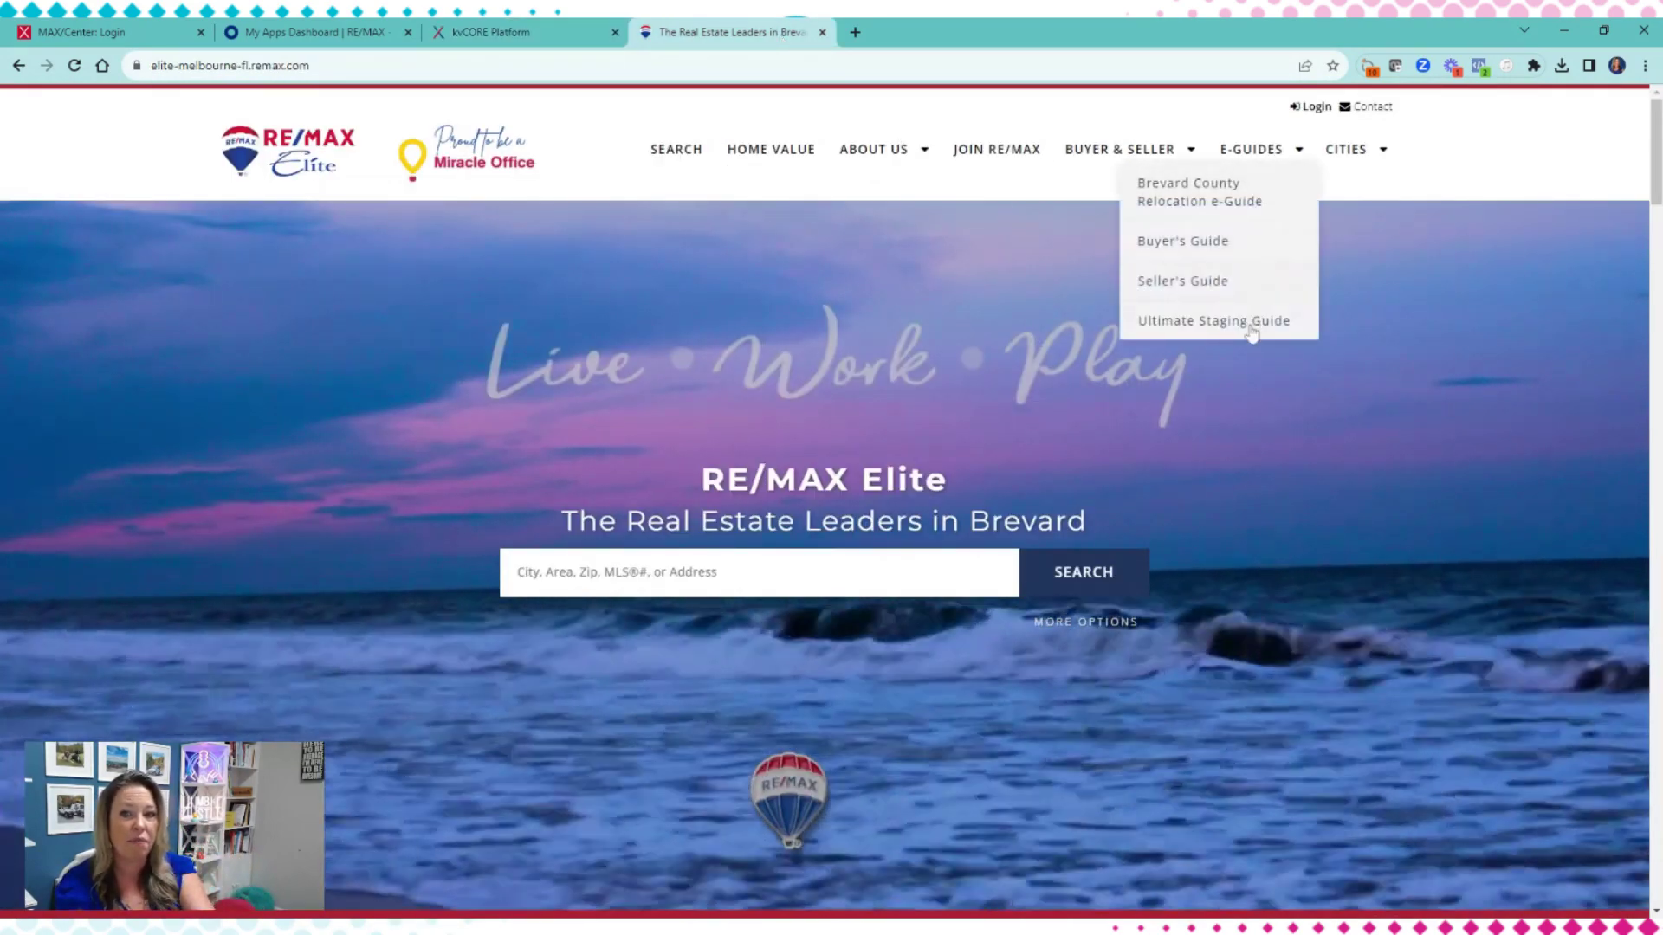
{"action": "mouse_move", "coordinate": [1357, 162]}
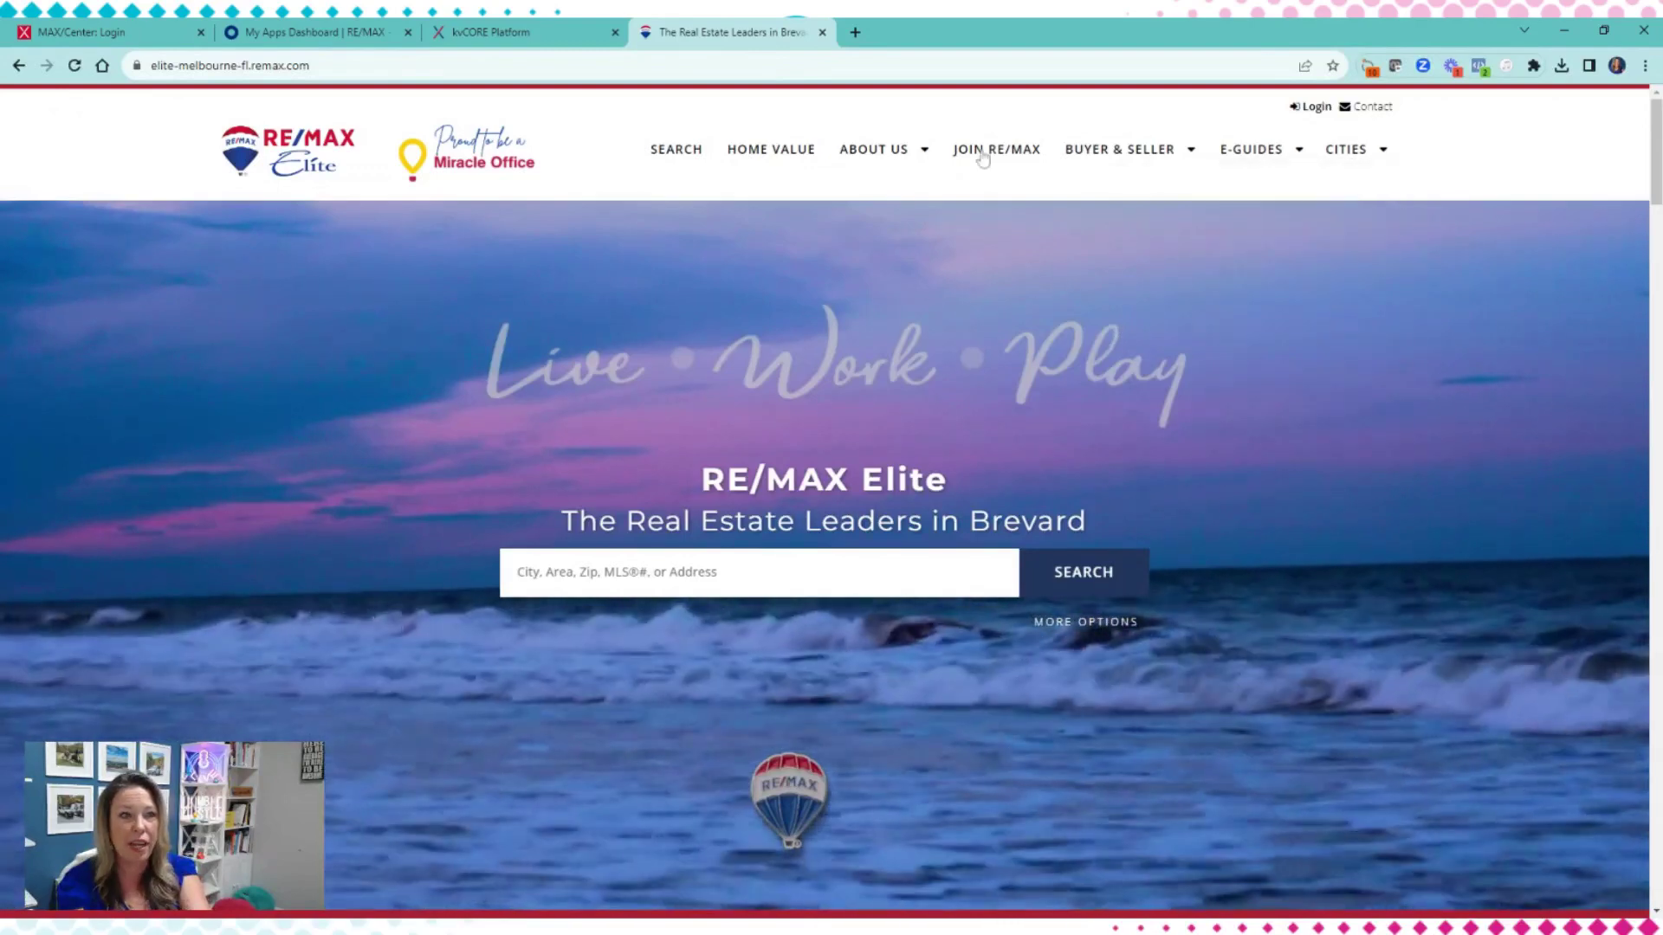
- Review the pages available under Select Custom Pages for Navigation in the website settings, leaving the selection as is
{"action": "left_click", "coordinate": [509, 39]}
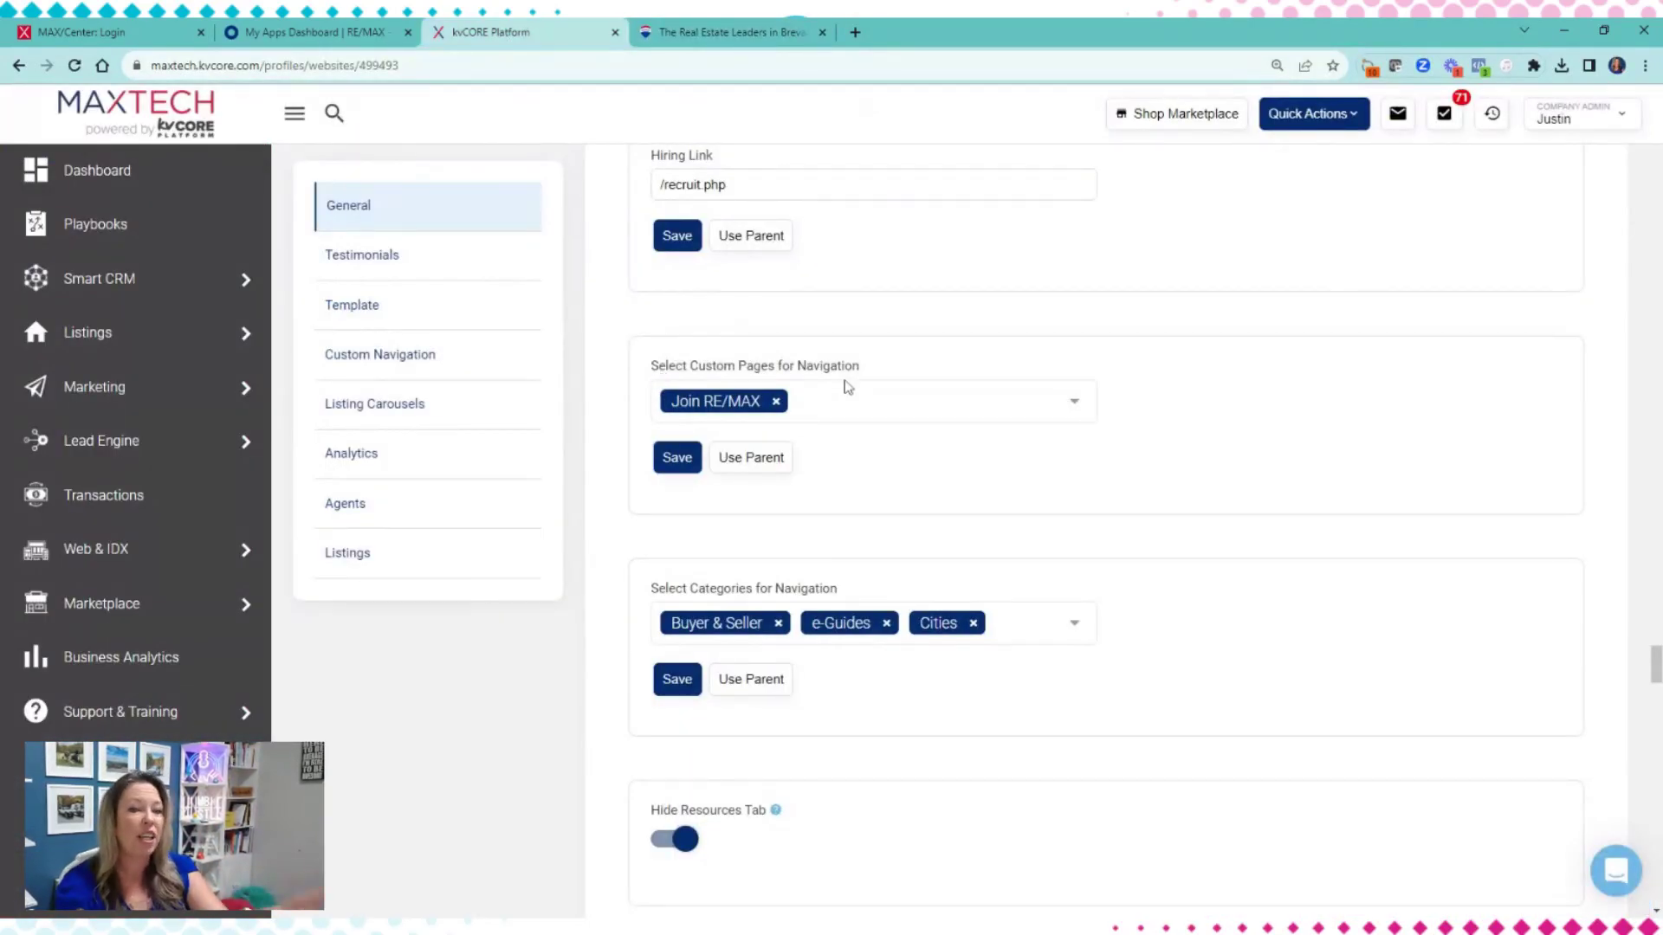
{"action": "left_click", "coordinate": [898, 409]}
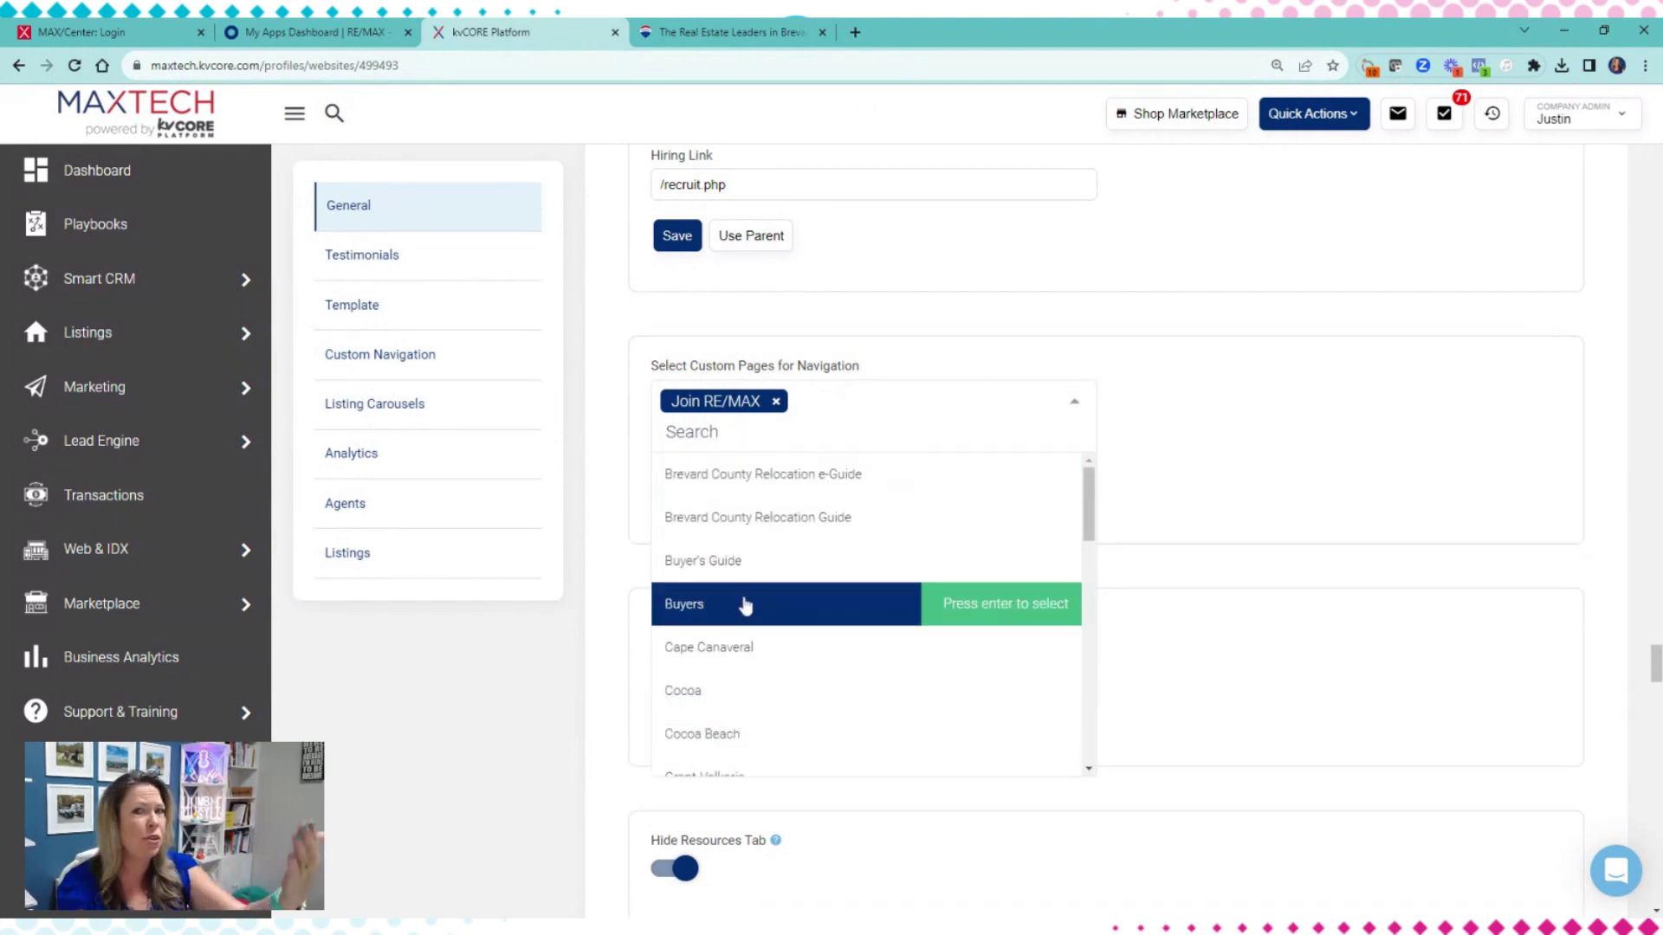
{"action": "scroll", "coordinate": [772, 578], "scroll_direction": "down", "scroll_amount": 3}
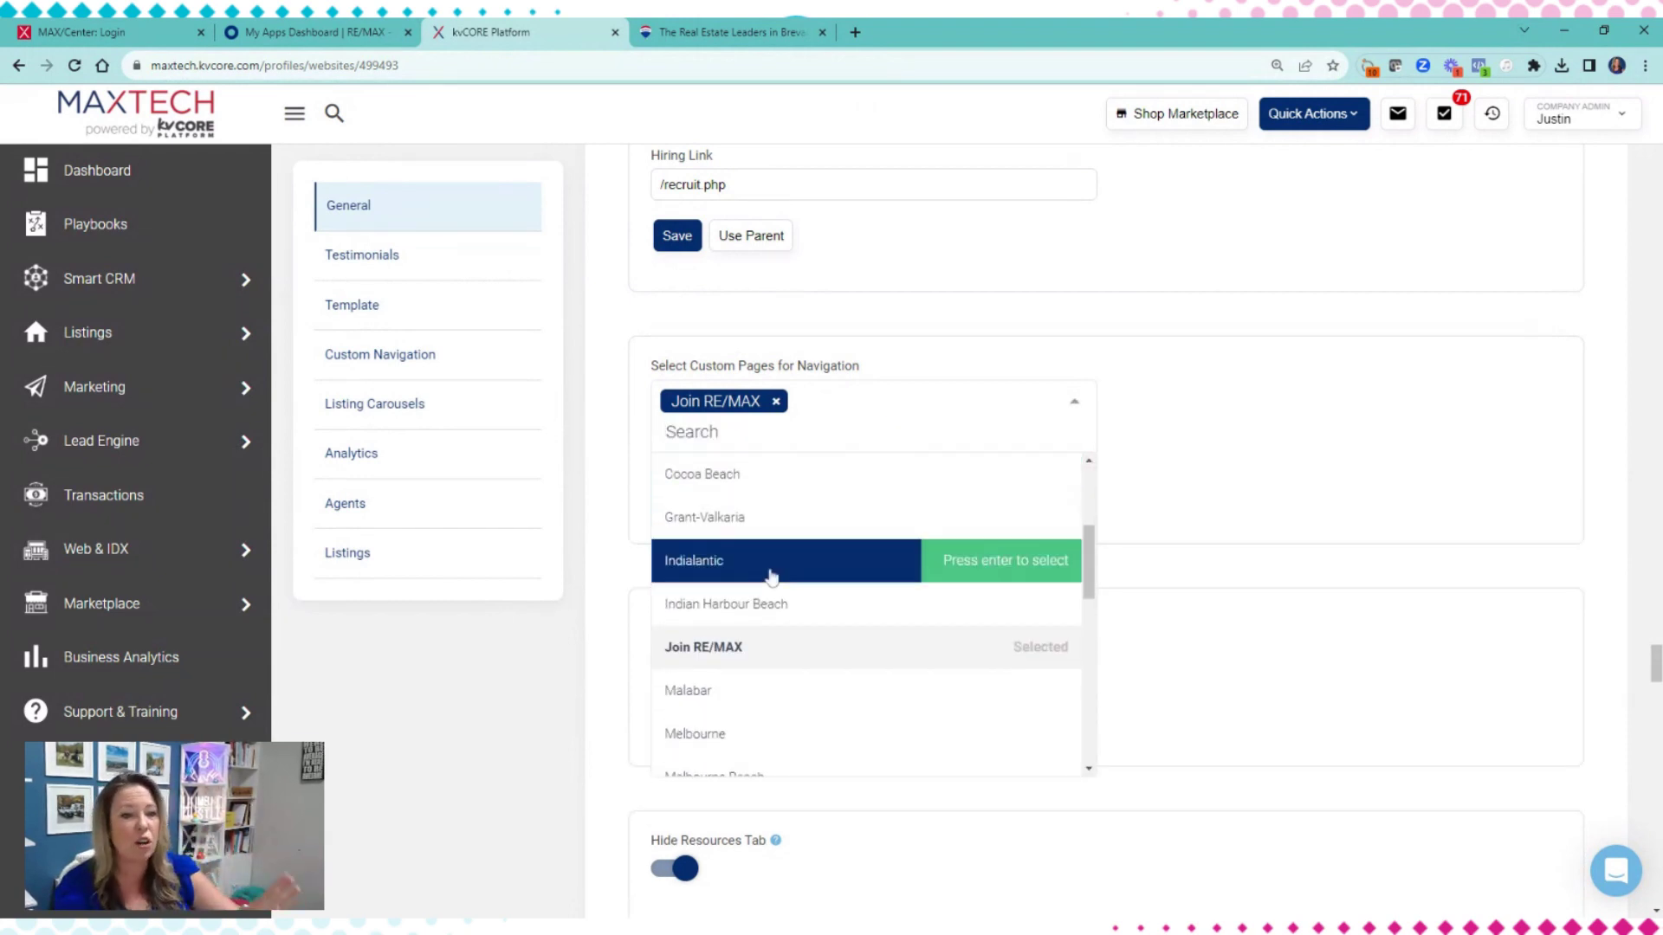
{"action": "scroll", "coordinate": [754, 531], "scroll_direction": "down", "scroll_amount": 3}
{"action": "scroll", "coordinate": [753, 329], "scroll_direction": "up", "scroll_amount": 3}
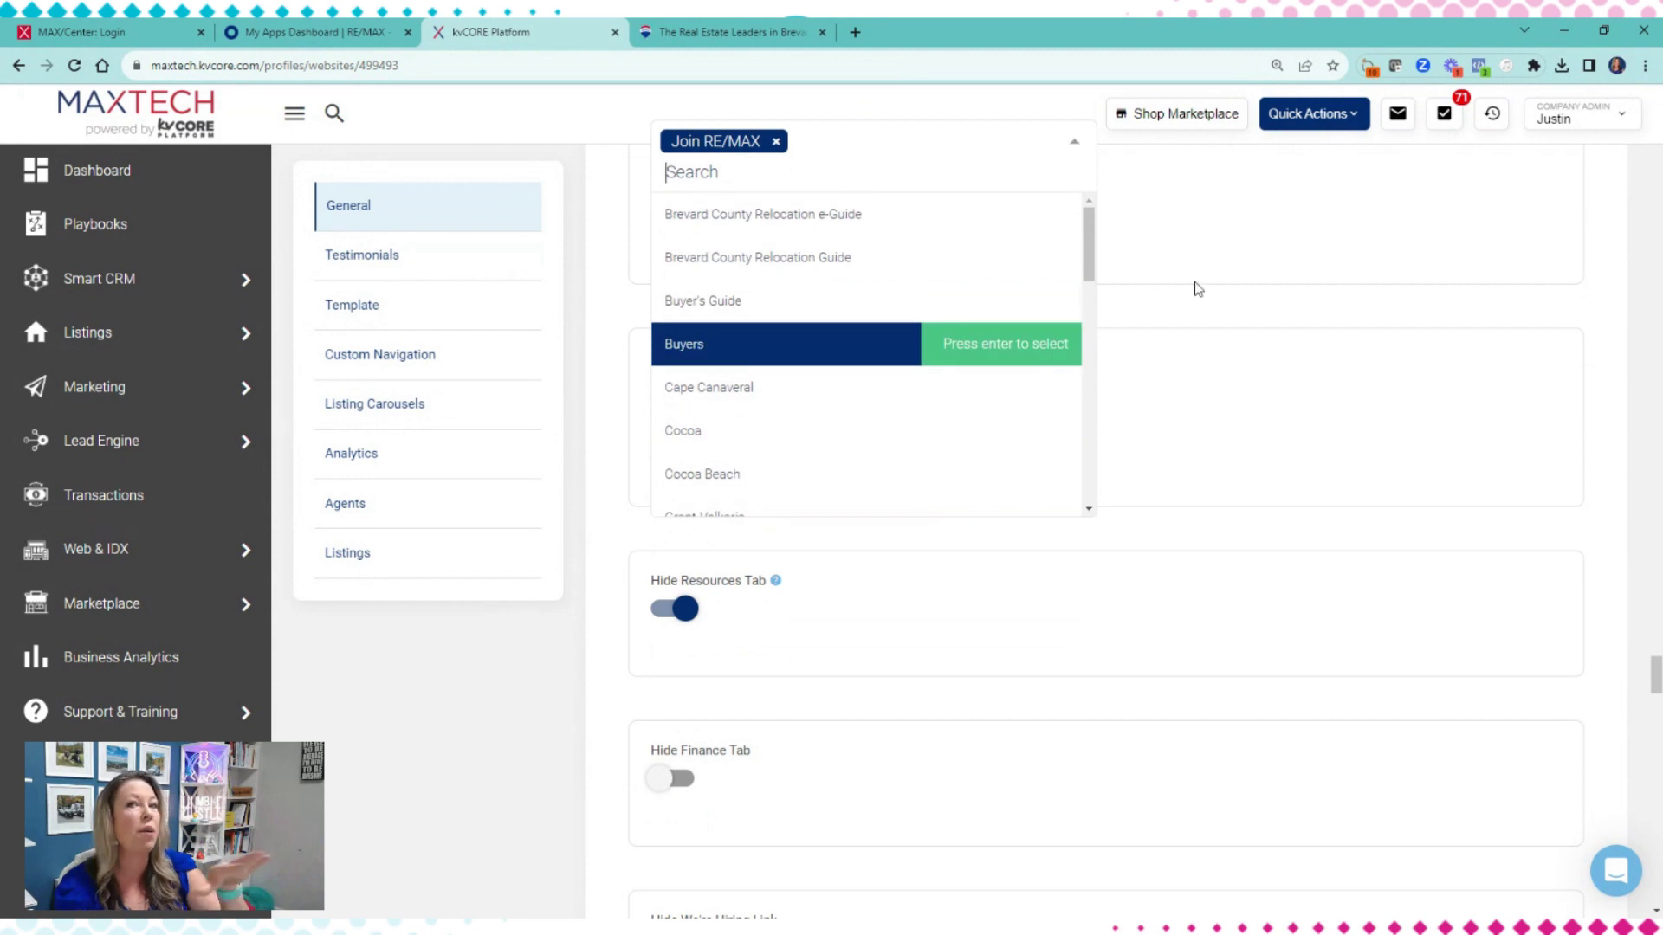
{"action": "scroll", "coordinate": [1198, 289], "scroll_direction": "up", "scroll_amount": 6}
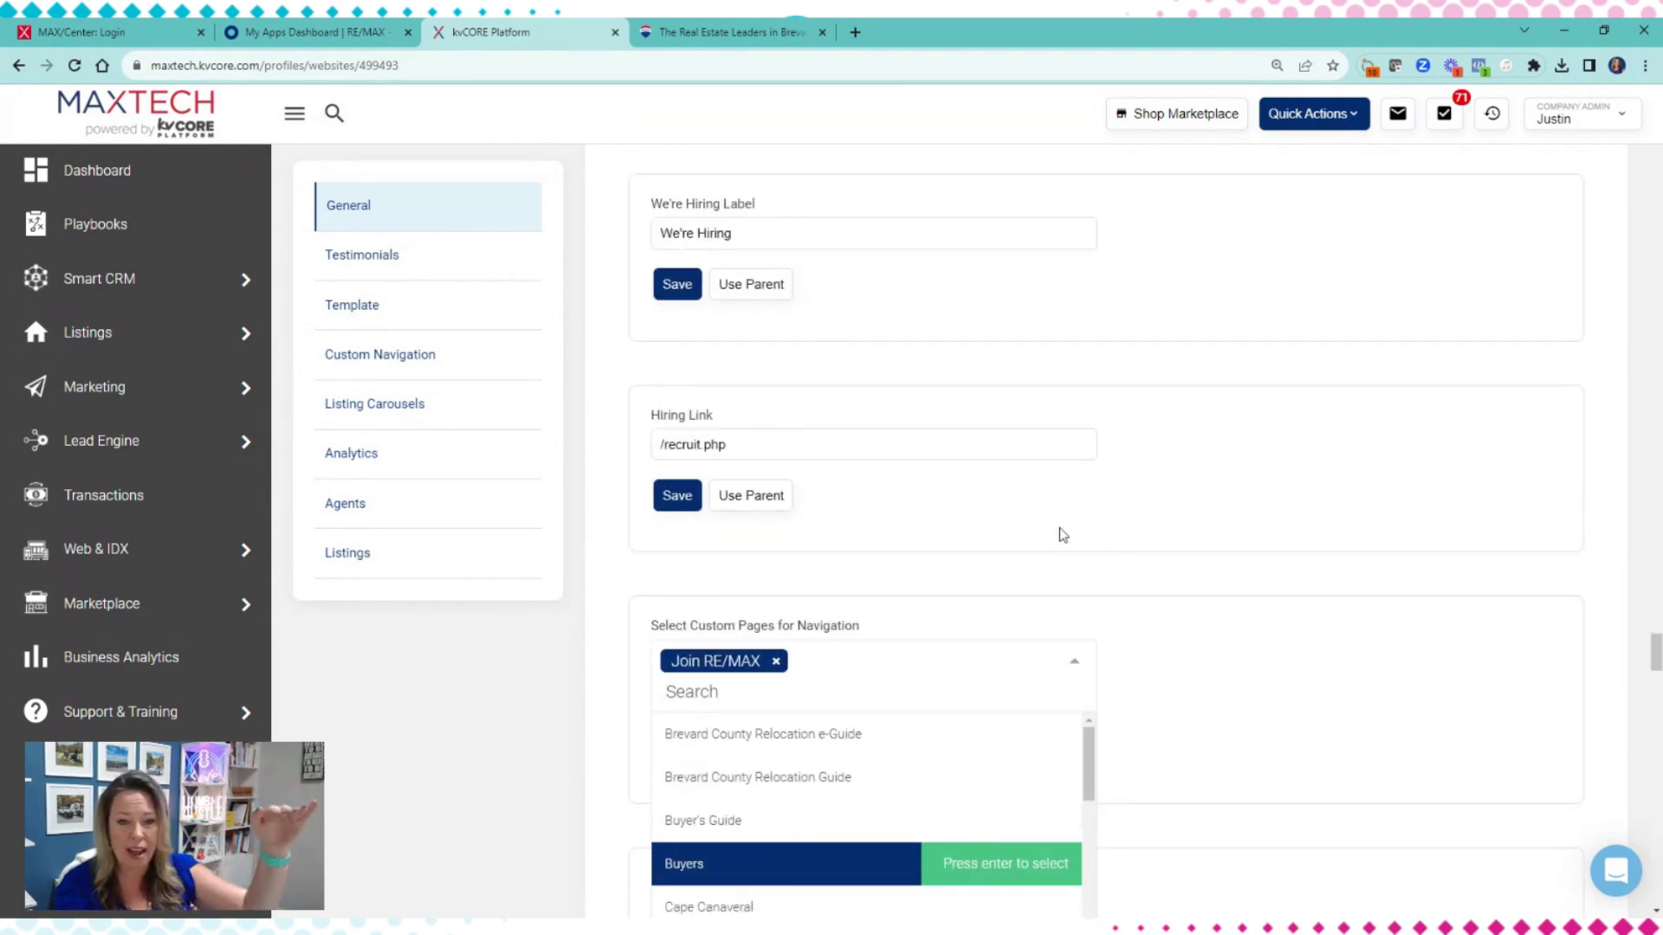
{"action": "left_click", "coordinate": [1247, 606]}
{"action": "scroll", "coordinate": [1247, 607], "scroll_direction": "down", "scroll_amount": 4}
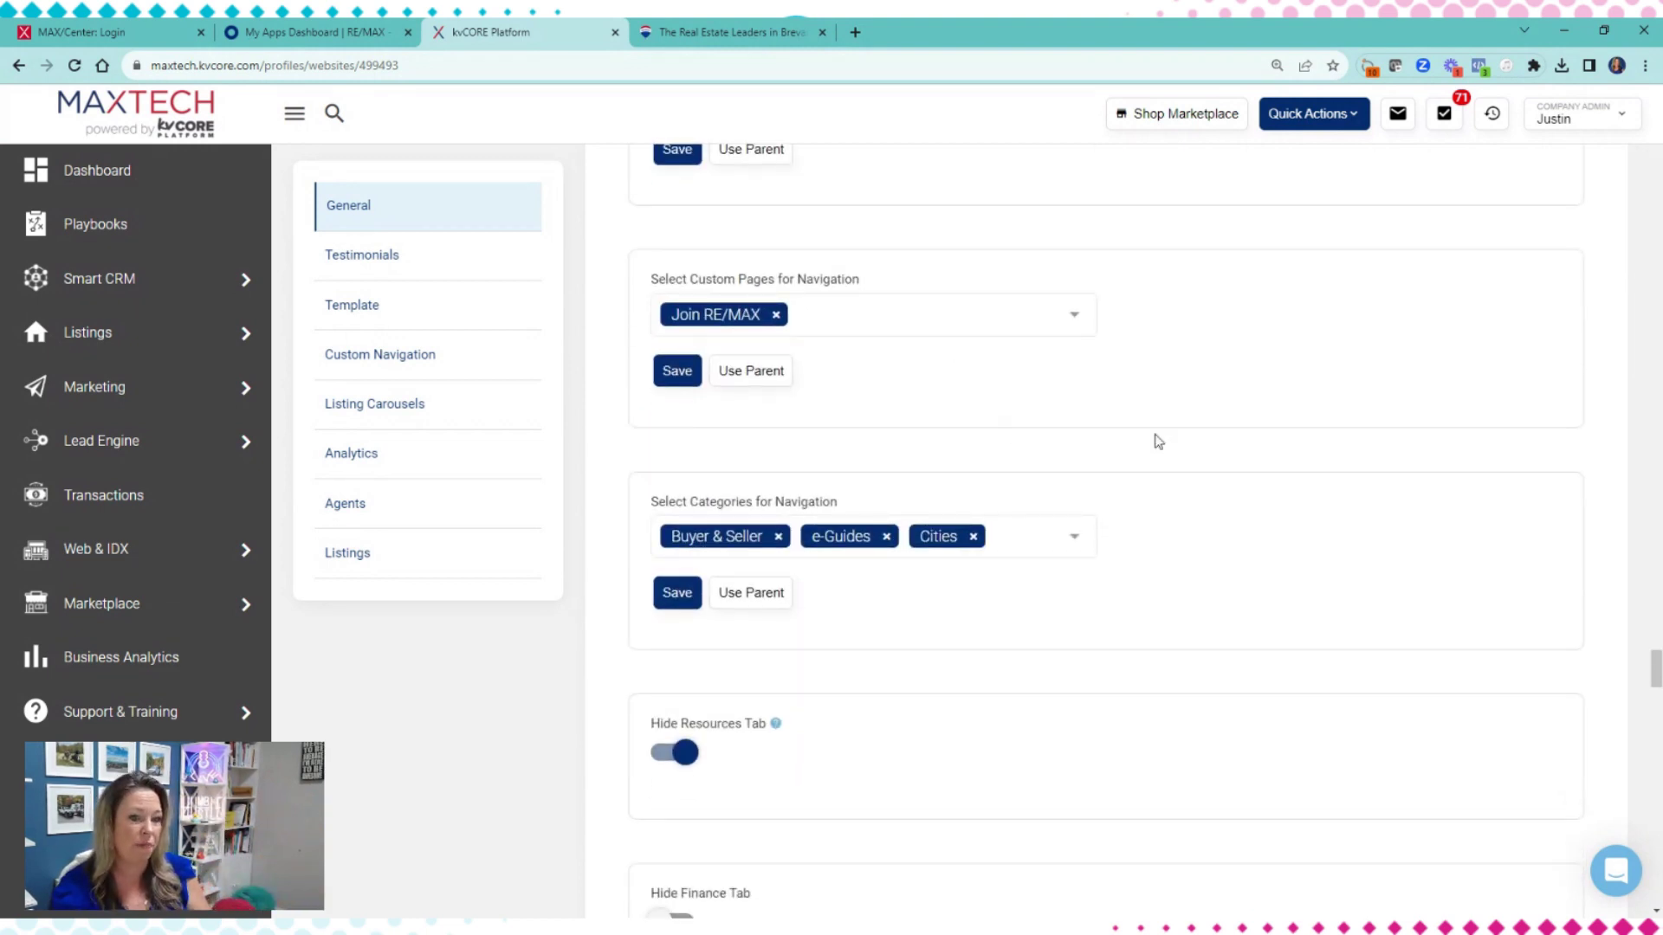
- Check the hide-tab settings, and on the live site go through the Buyers page to the full resources list and review it
{"action": "scroll", "coordinate": [1157, 442], "scroll_direction": "down", "scroll_amount": 4}
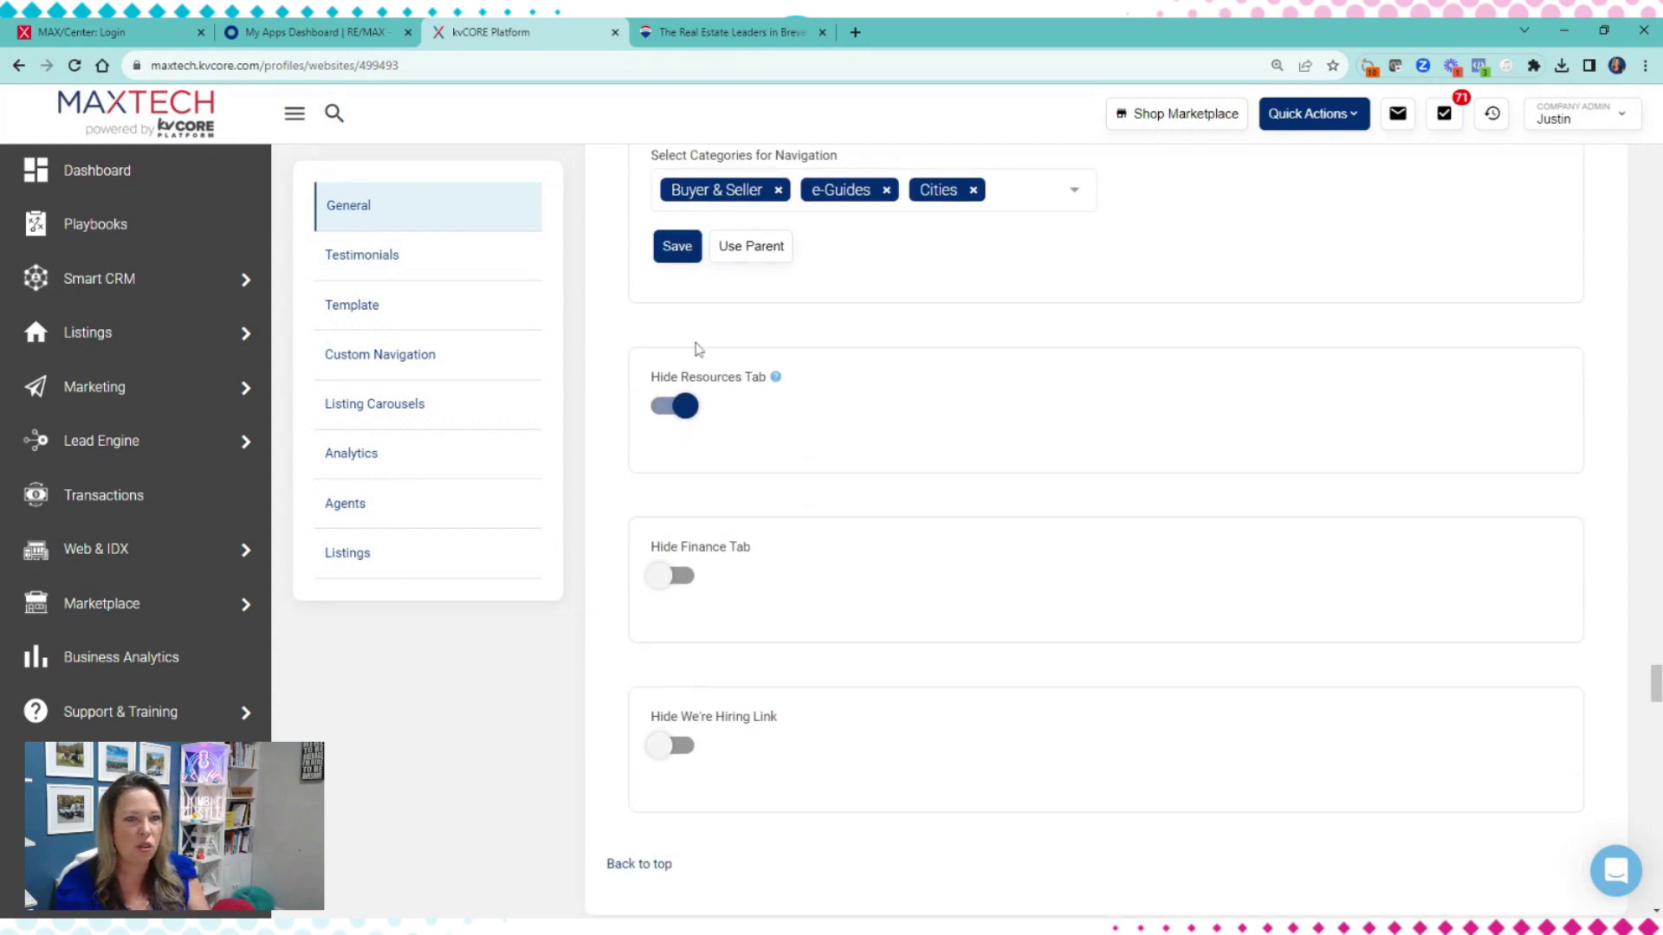
{"action": "left_click", "coordinate": [732, 32]}
{"action": "mouse_move", "coordinate": [1221, 156]}
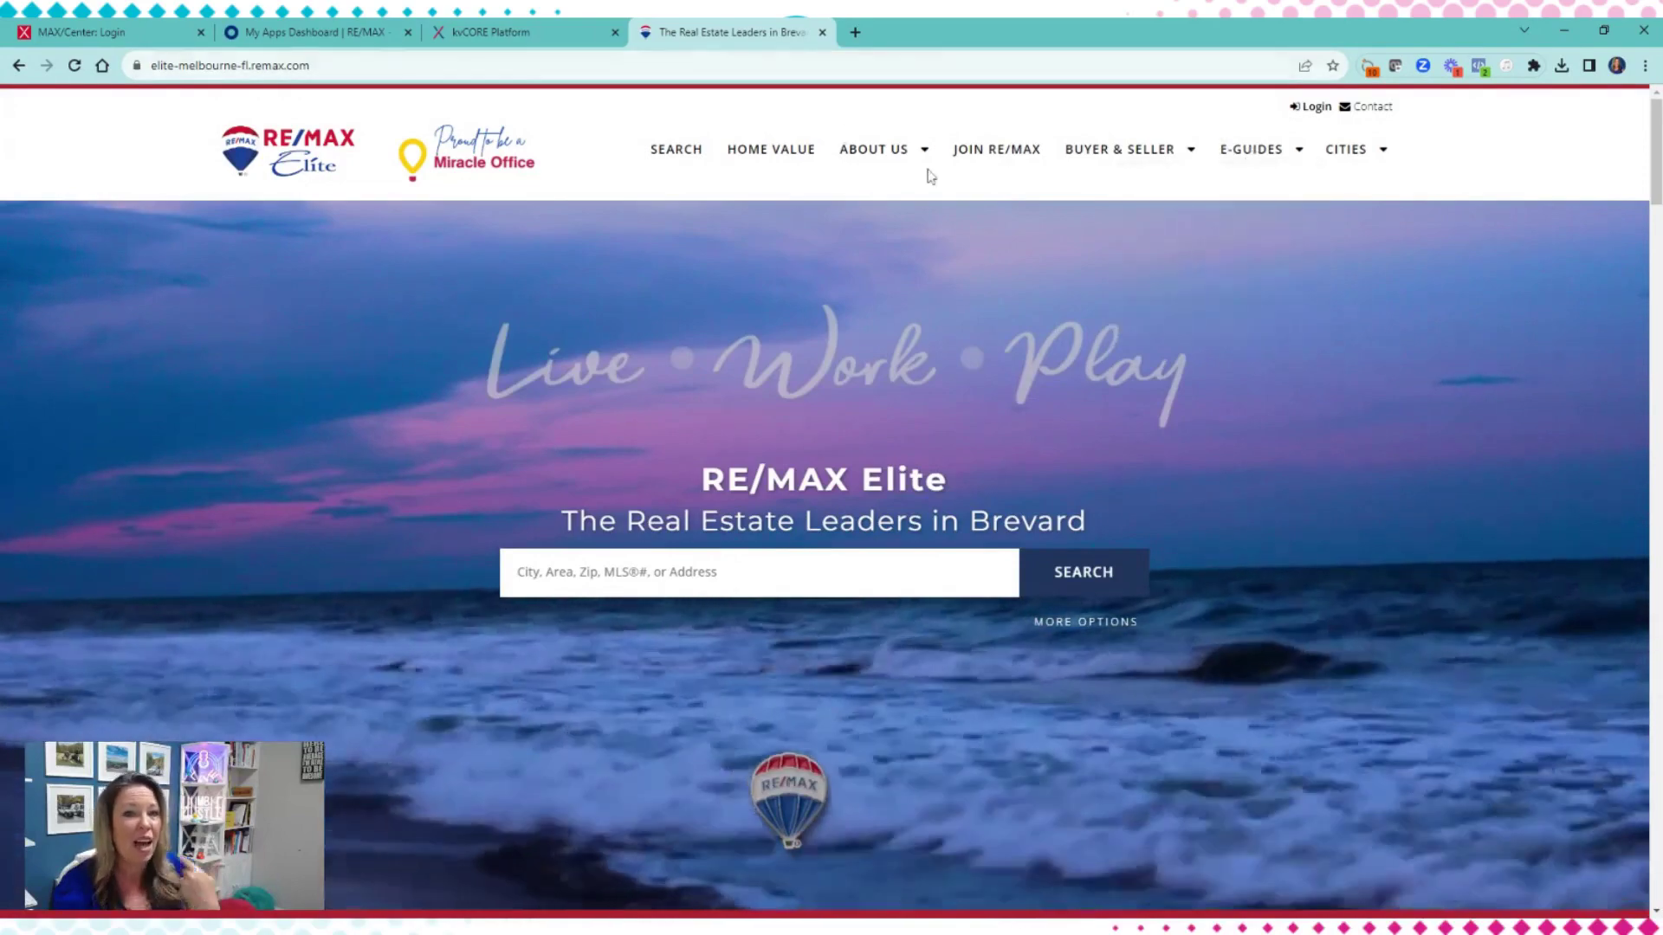
{"action": "mouse_move", "coordinate": [1120, 149]}
{"action": "left_click", "coordinate": [1100, 183]}
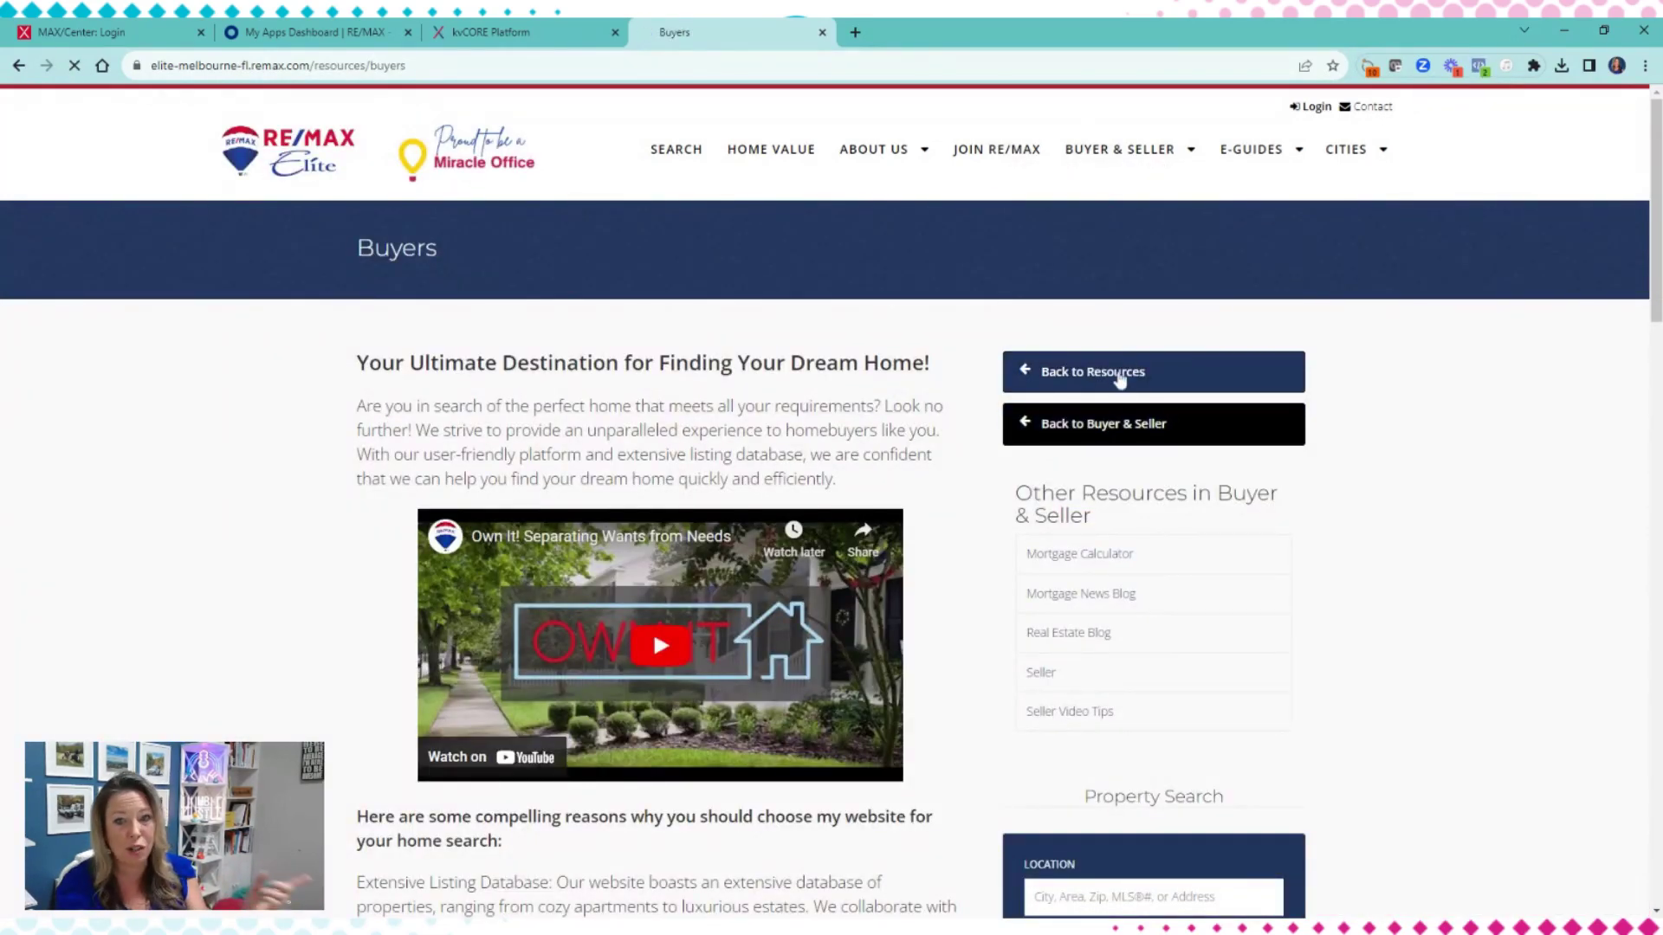
{"action": "scroll", "coordinate": [495, 503], "scroll_direction": "down", "scroll_amount": 5}
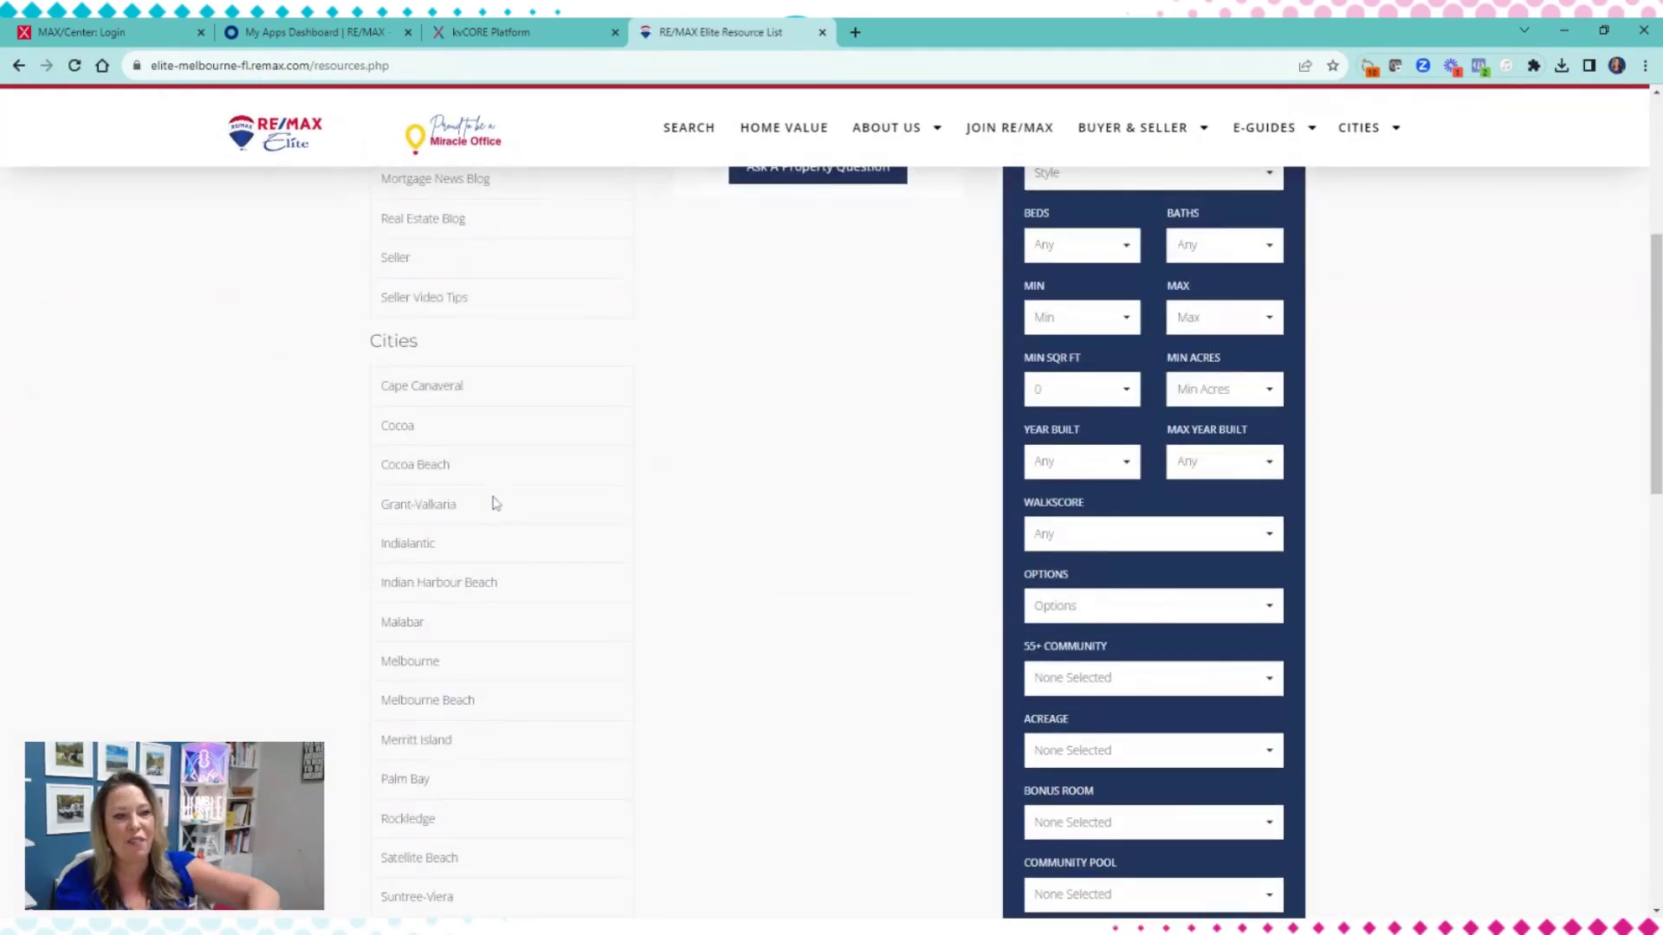
{"action": "scroll", "coordinate": [497, 606], "scroll_direction": "down", "scroll_amount": 9}
{"action": "scroll", "coordinate": [497, 632], "scroll_direction": "up", "scroll_amount": 14}
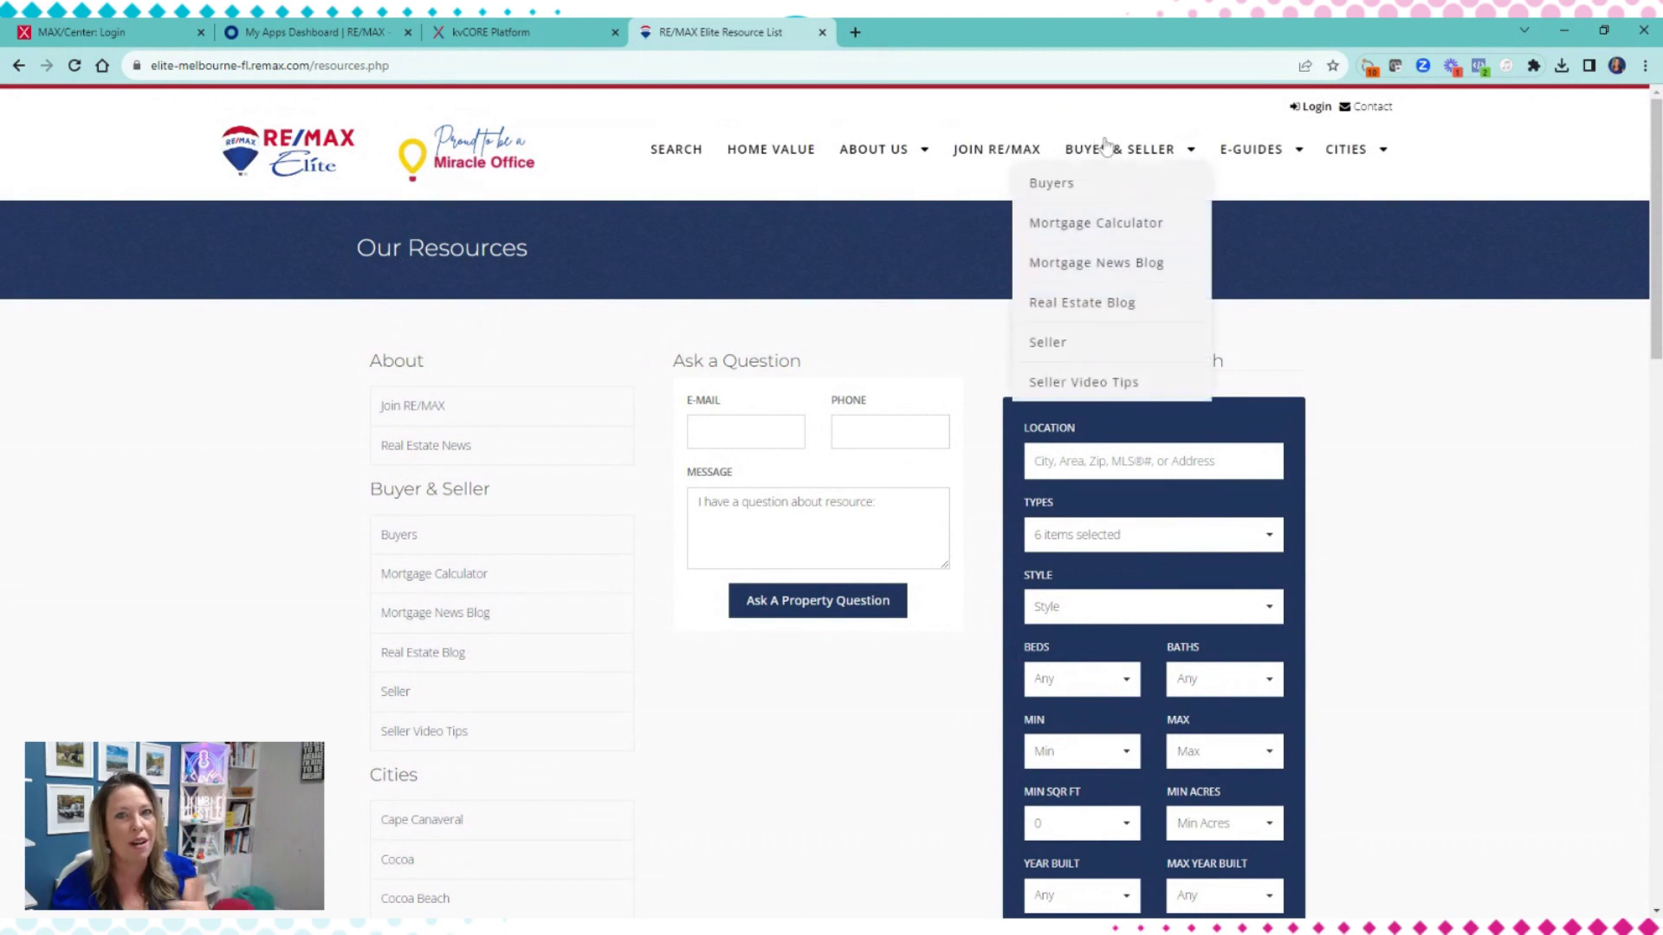
- Review the Listing Carousels settings and compare them with the Our Listings, Just Listed and Just Reduced carousels on the live homepage
{"action": "left_click", "coordinate": [446, 33]}
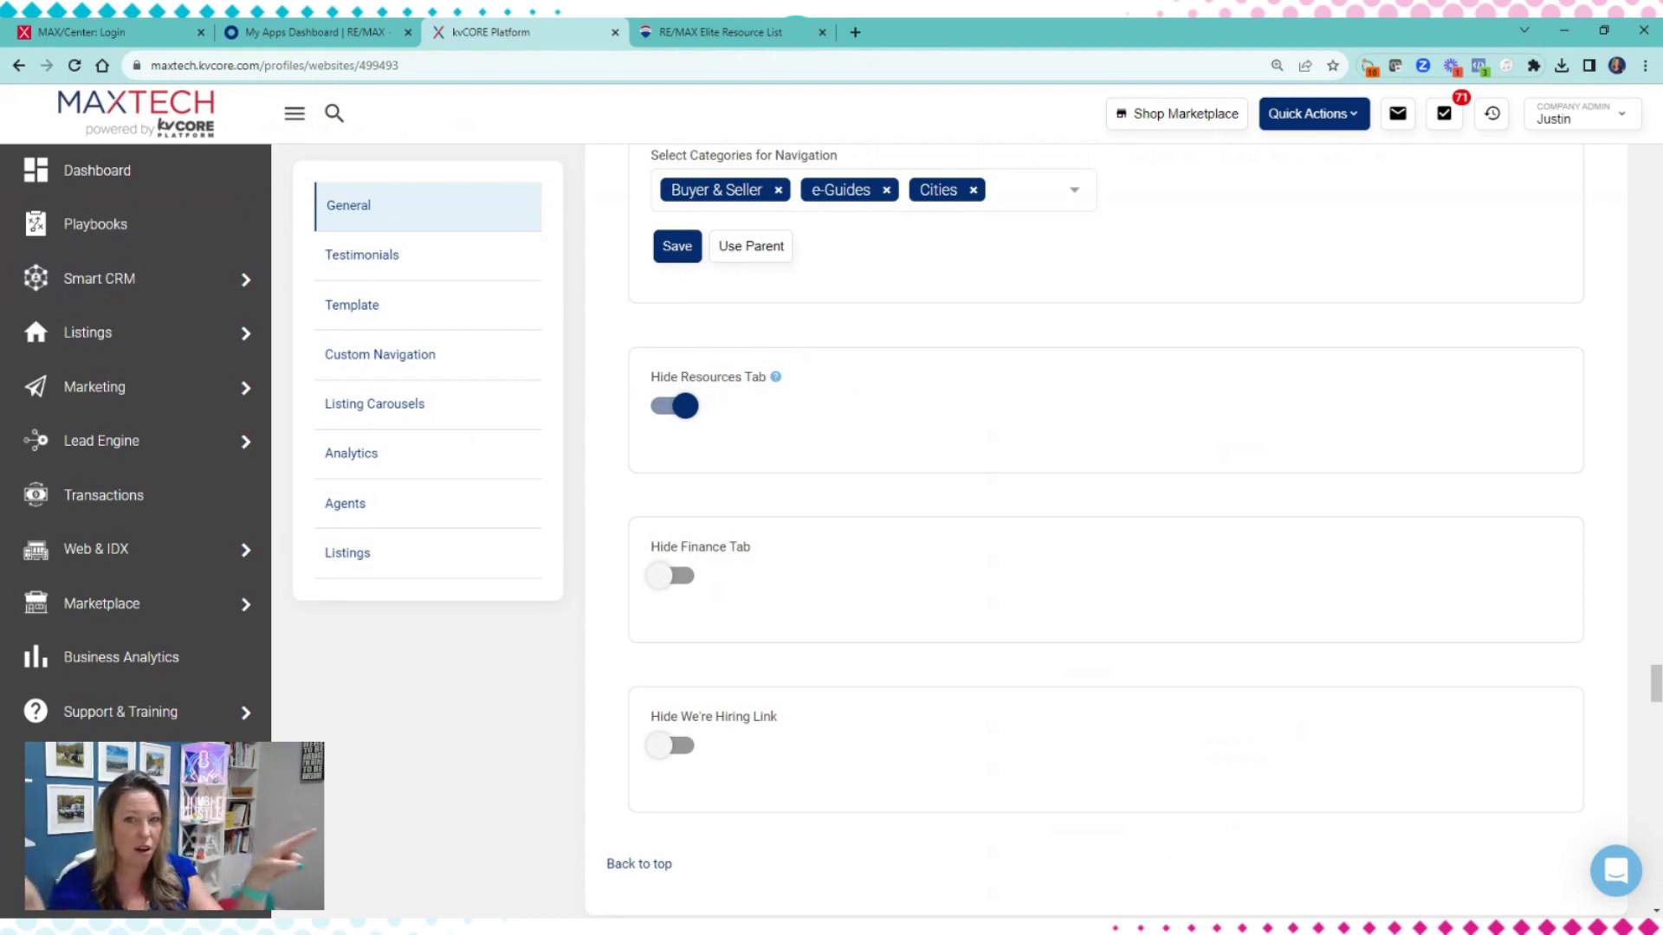
{"action": "scroll", "coordinate": [895, 479], "scroll_direction": "down", "scroll_amount": 10}
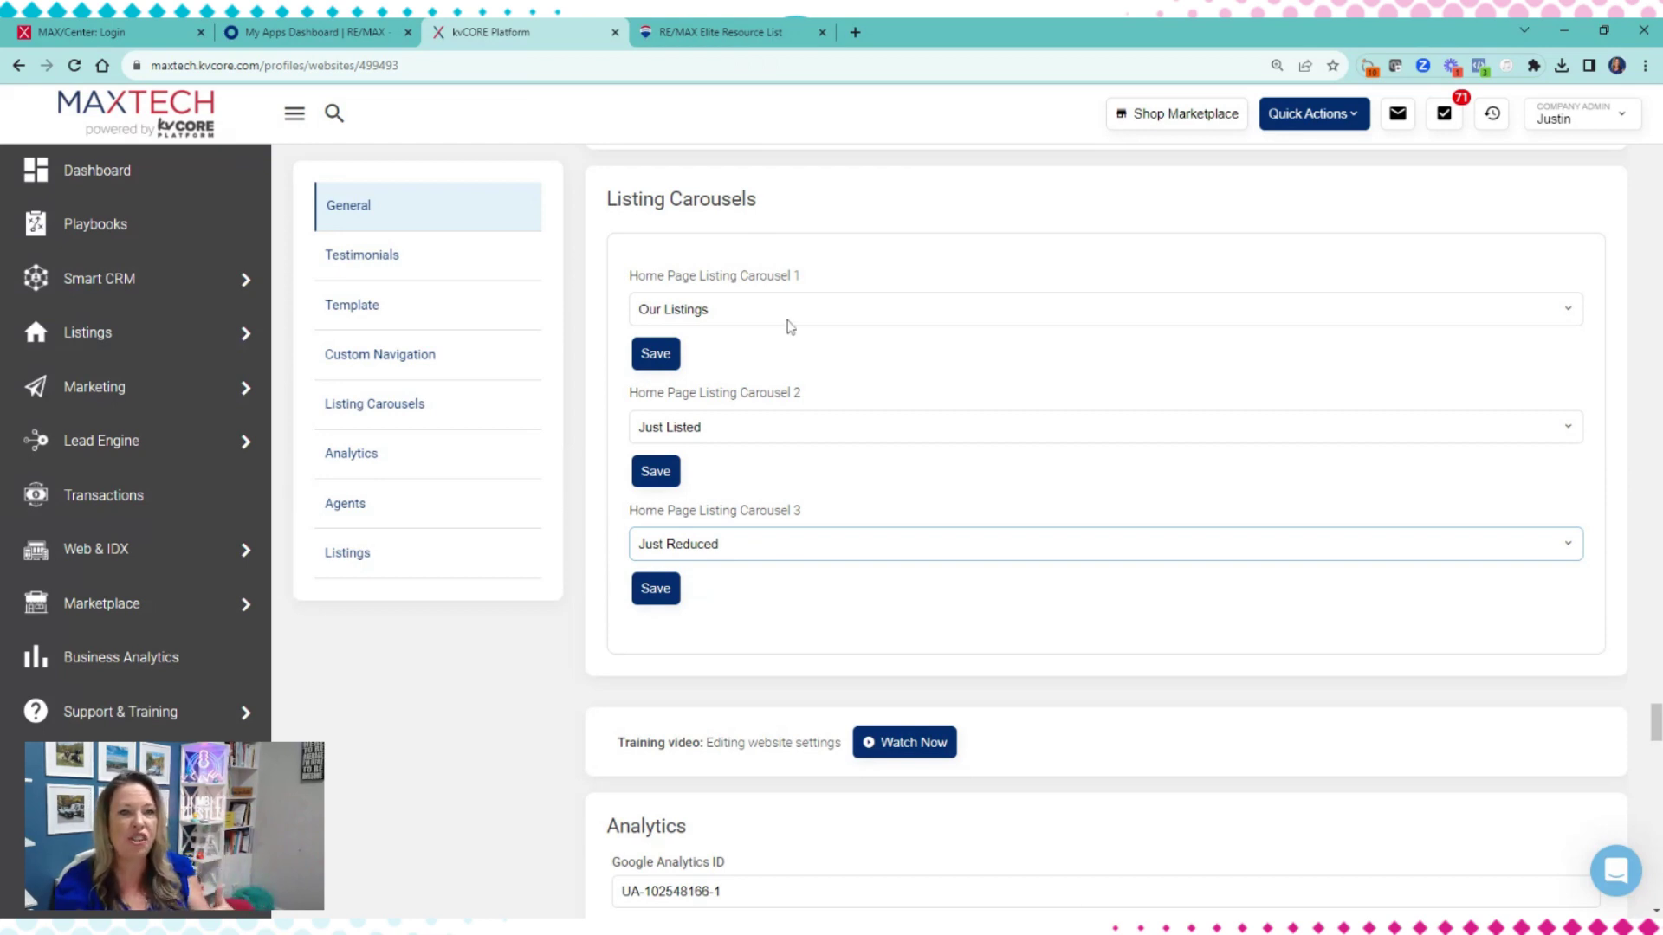
{"action": "left_click", "coordinate": [738, 31]}
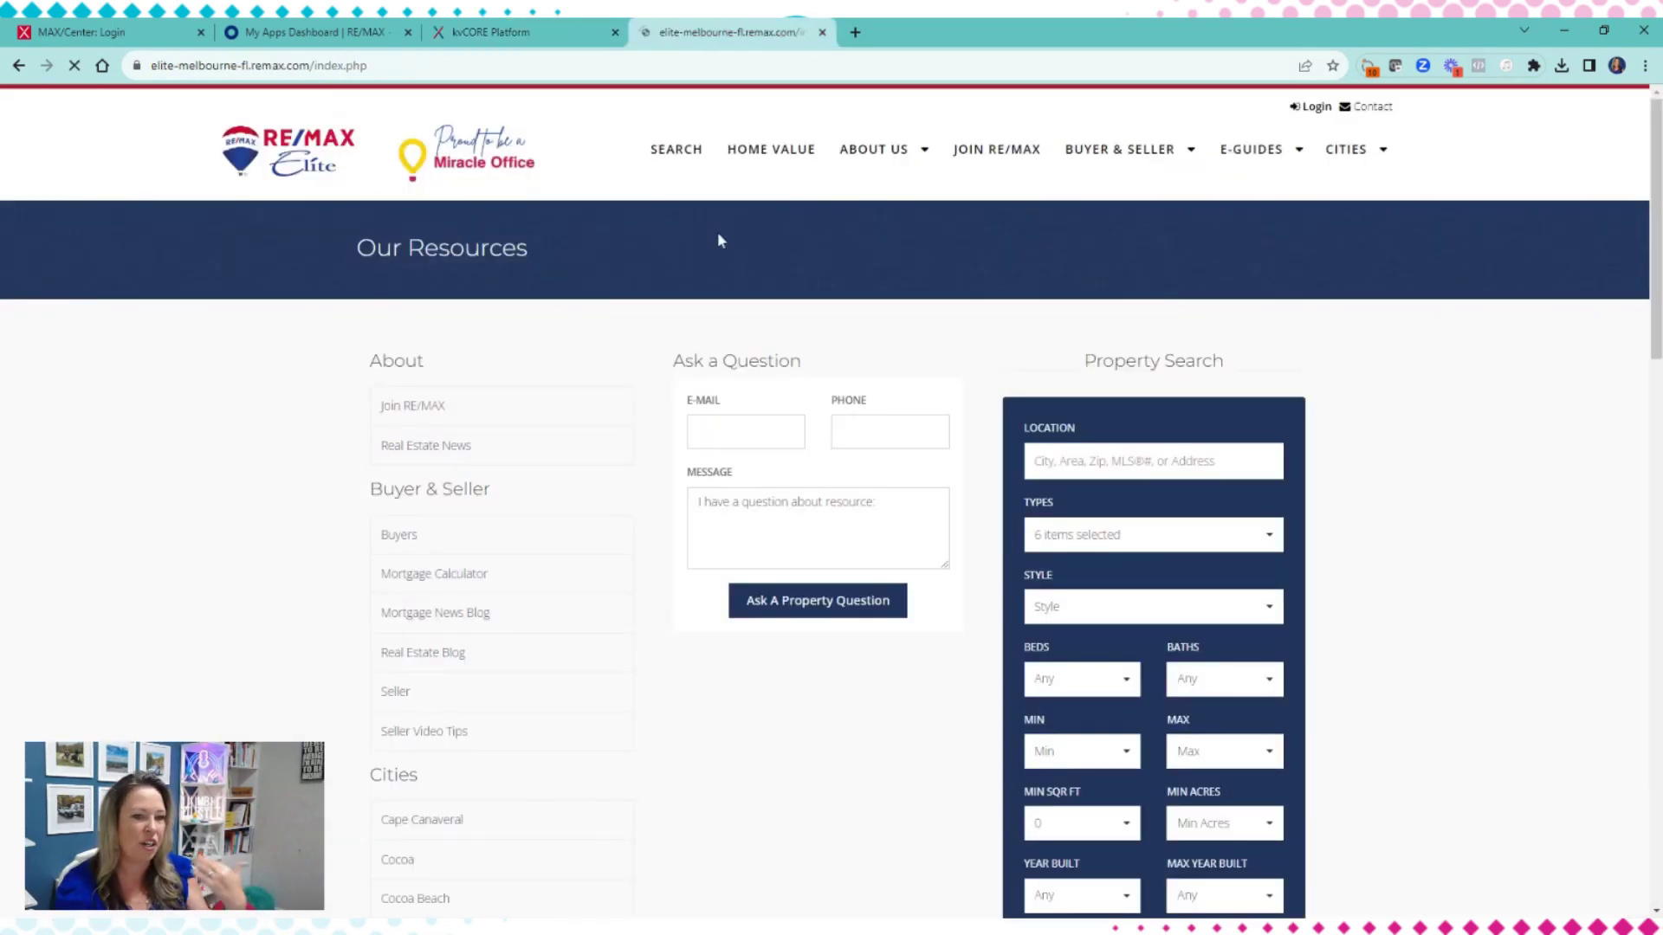
{"action": "scroll", "coordinate": [1258, 530], "scroll_direction": "down", "scroll_amount": 15}
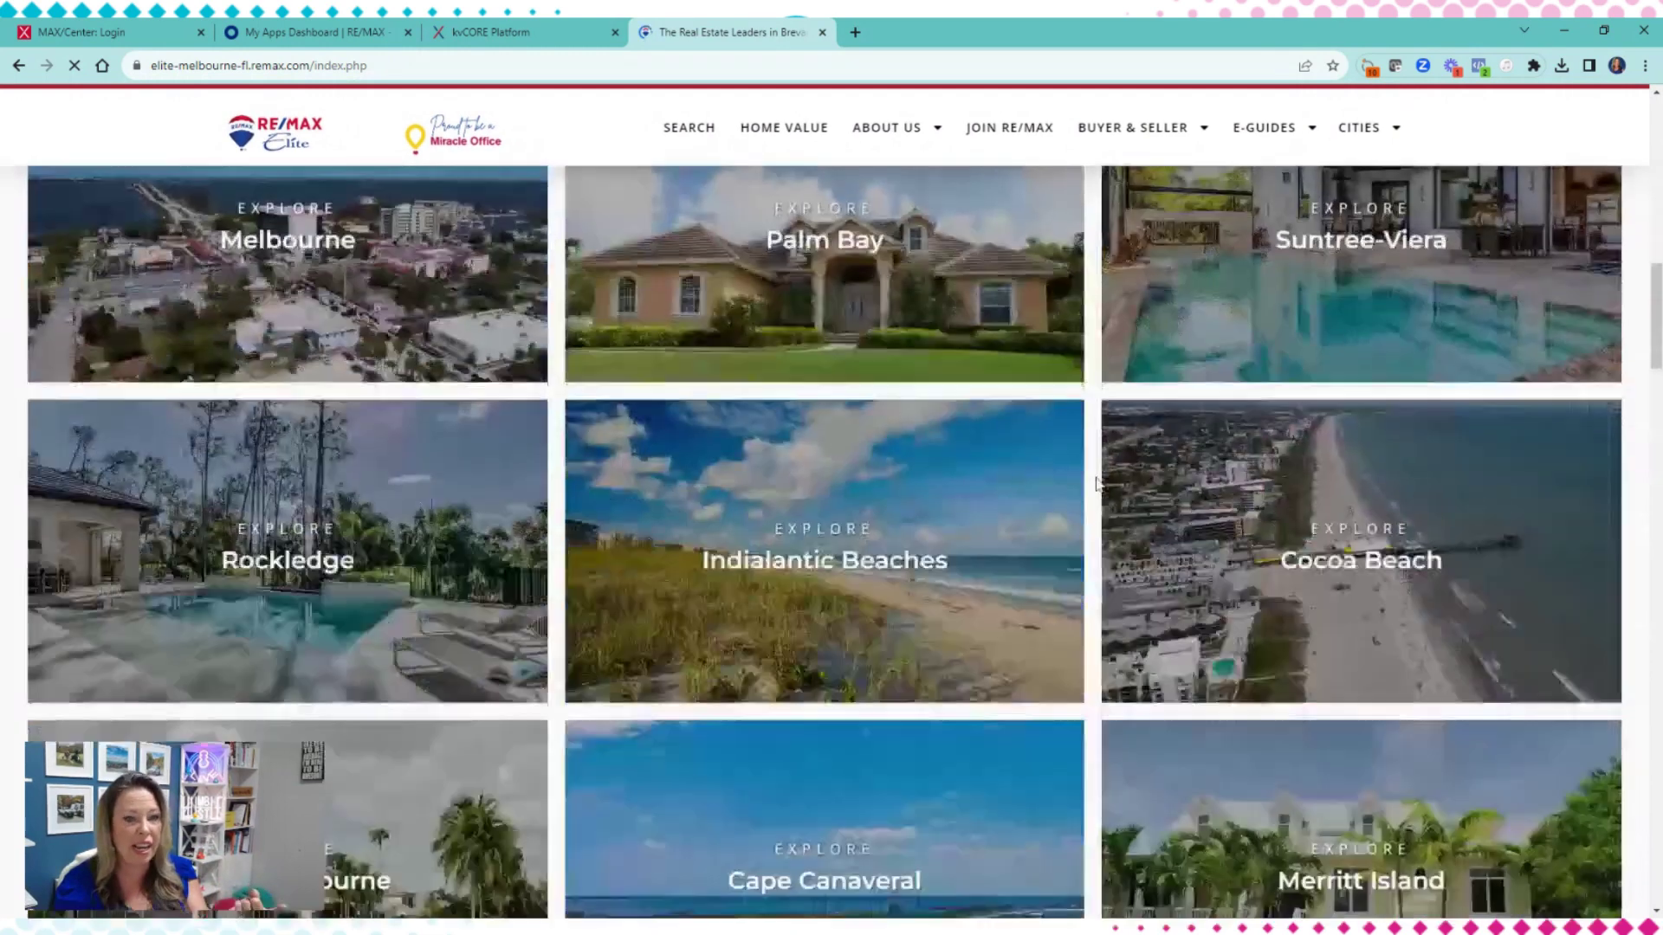
{"action": "scroll", "coordinate": [1097, 490], "scroll_direction": "down", "scroll_amount": 8}
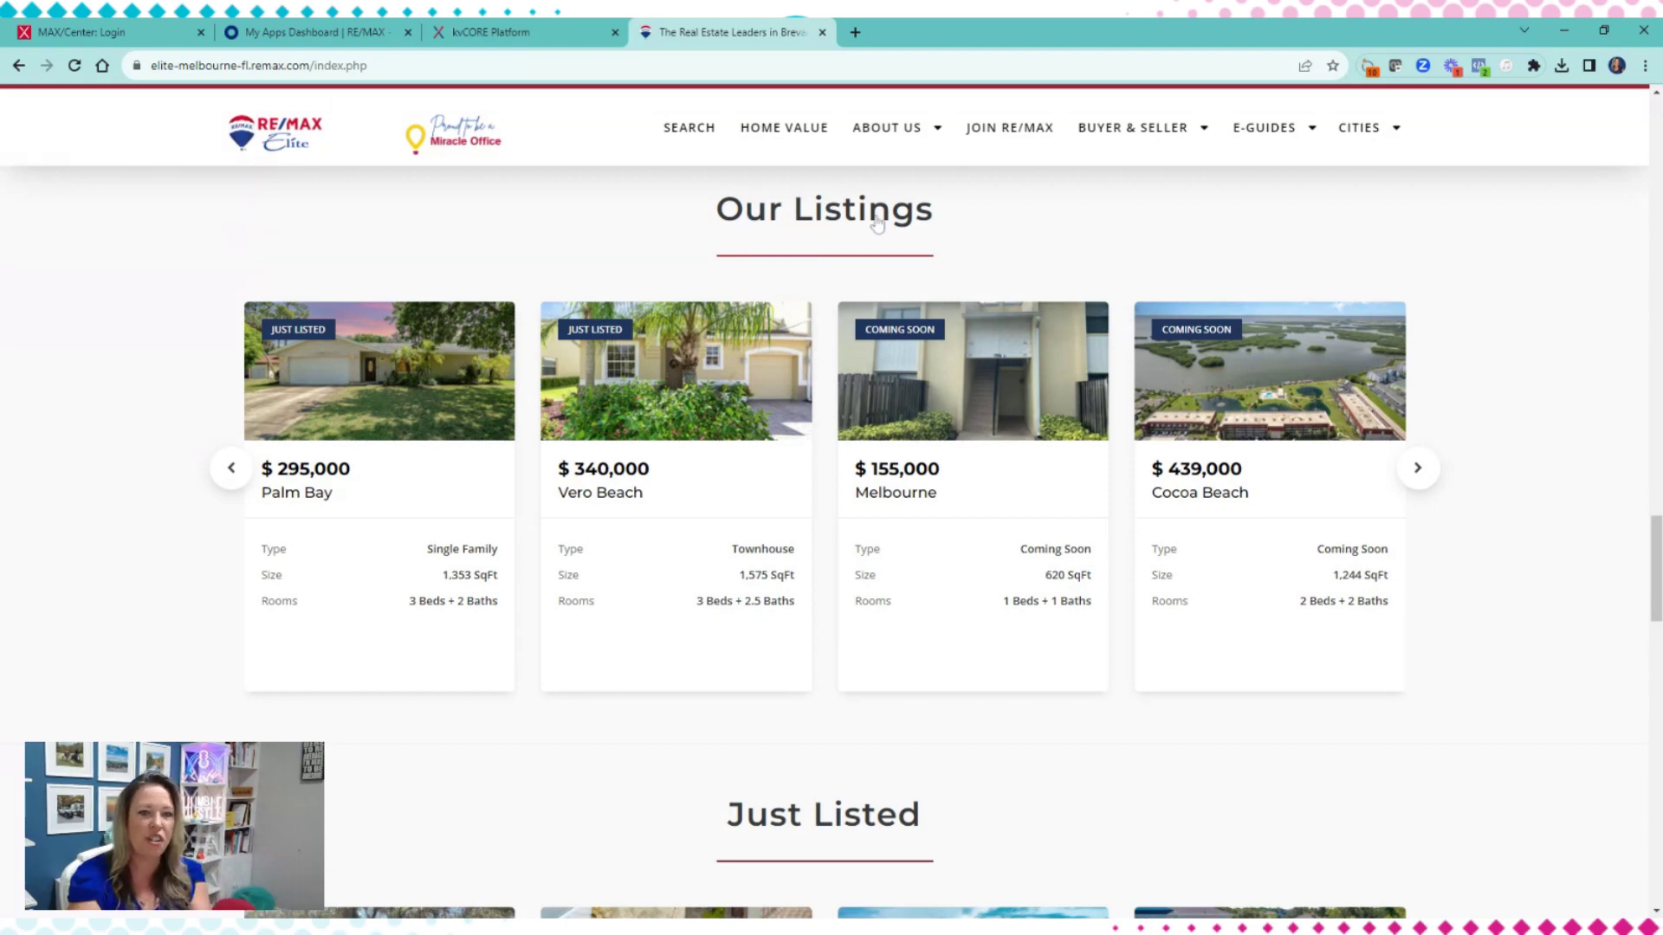
{"action": "scroll", "coordinate": [887, 224], "scroll_direction": "down", "scroll_amount": 2}
{"action": "scroll", "coordinate": [885, 224], "scroll_direction": "down", "scroll_amount": 2}
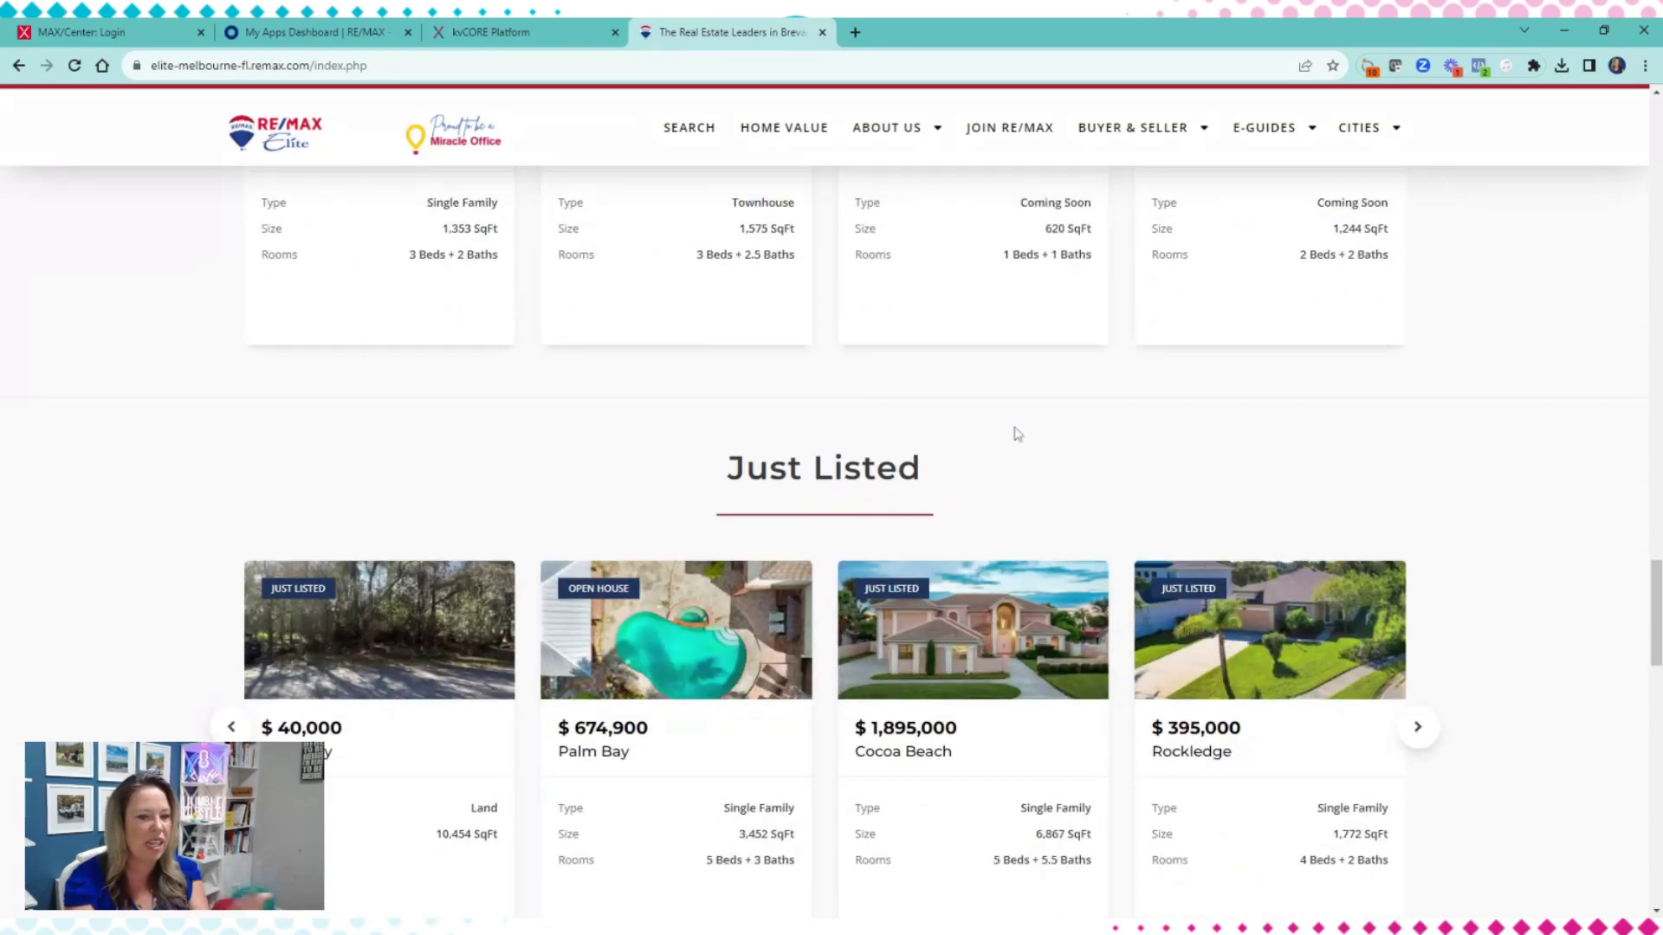
{"action": "scroll", "coordinate": [1022, 433], "scroll_direction": "down", "scroll_amount": 4}
{"action": "scroll", "coordinate": [1021, 433], "scroll_direction": "down", "scroll_amount": 2}
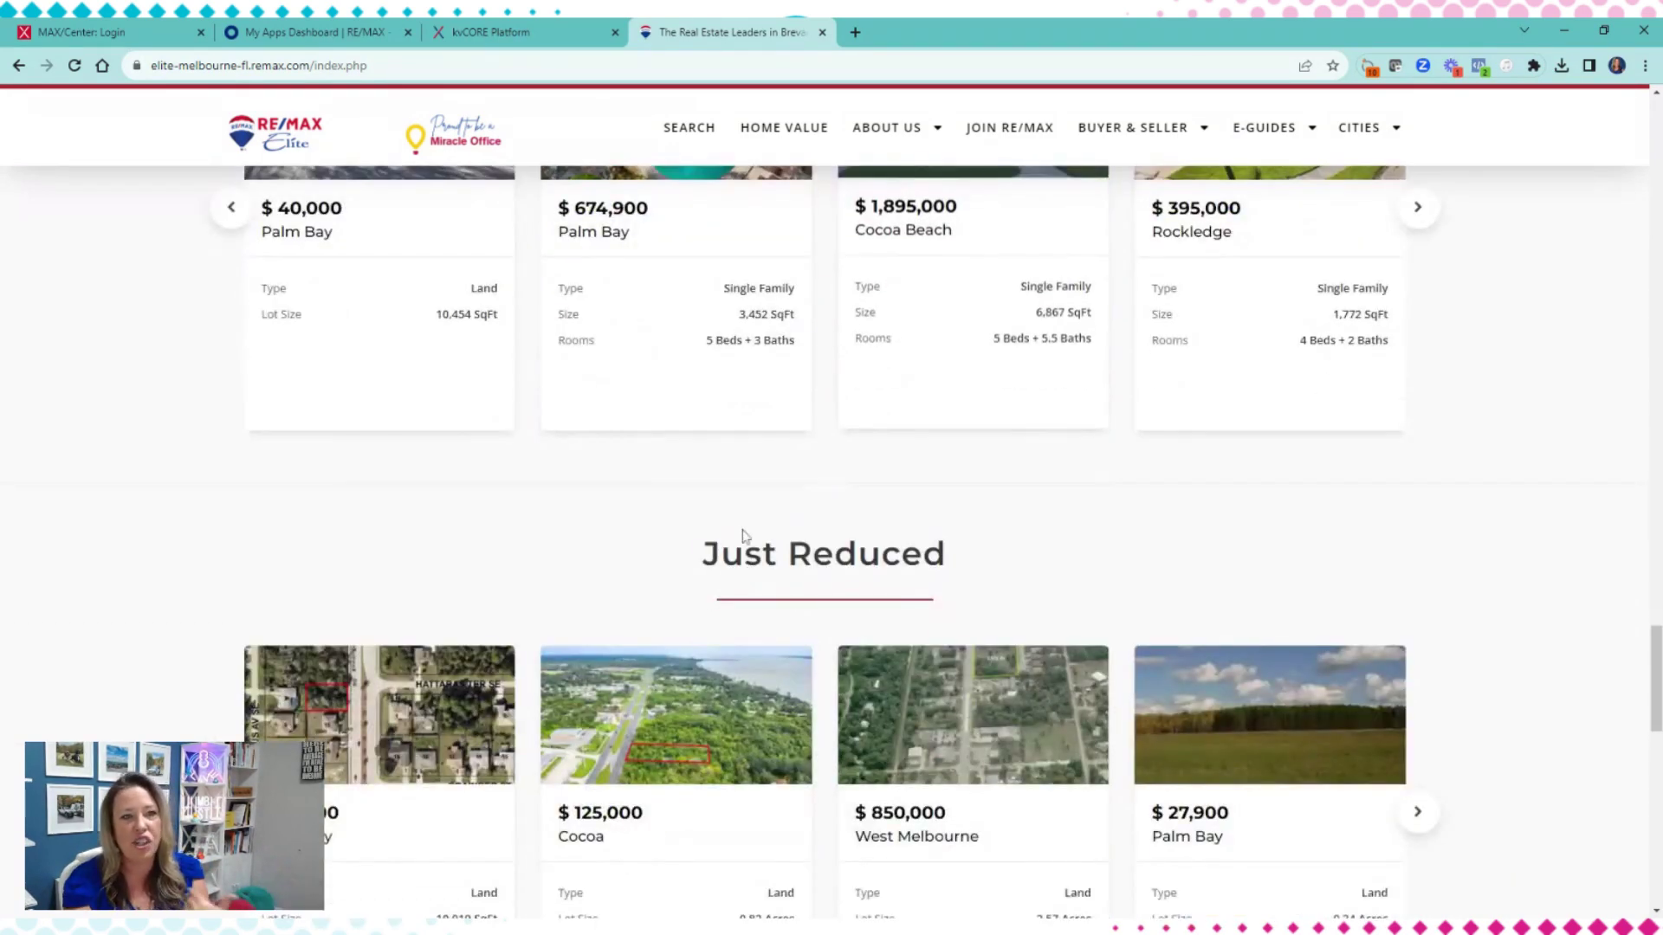
- Review the Analytics ID, the Agents roster and wording options, and the Types Served and Coverage Only settings under Listings
{"action": "left_click", "coordinate": [523, 35]}
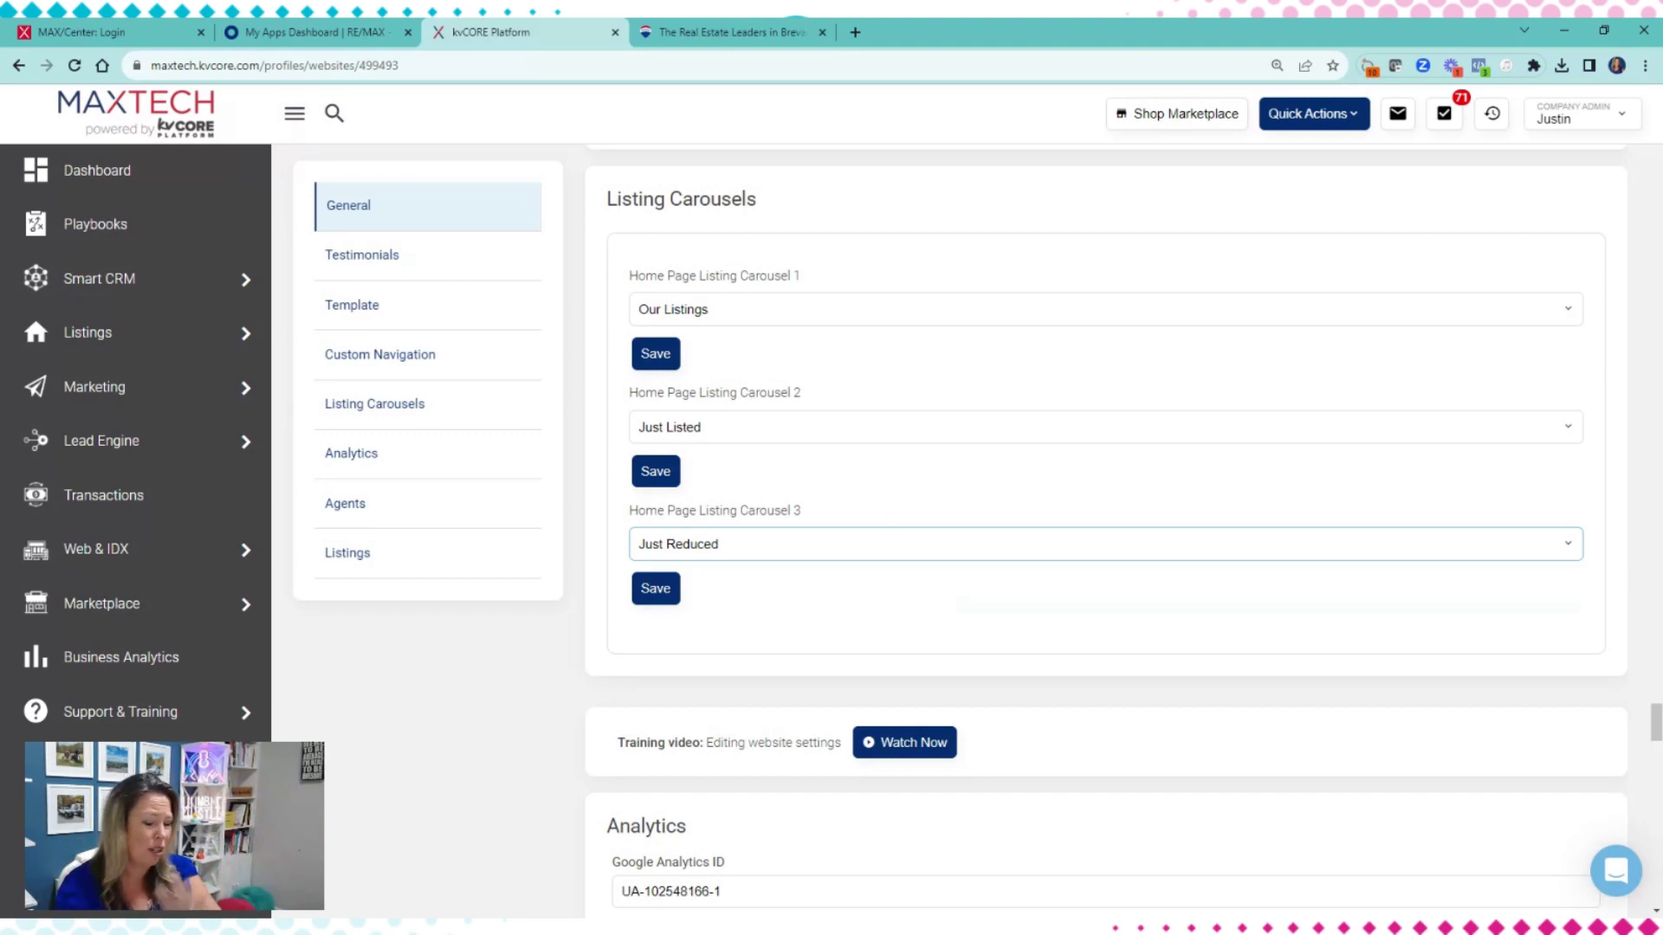
{"action": "scroll", "coordinate": [898, 493], "scroll_direction": "down", "scroll_amount": 1}
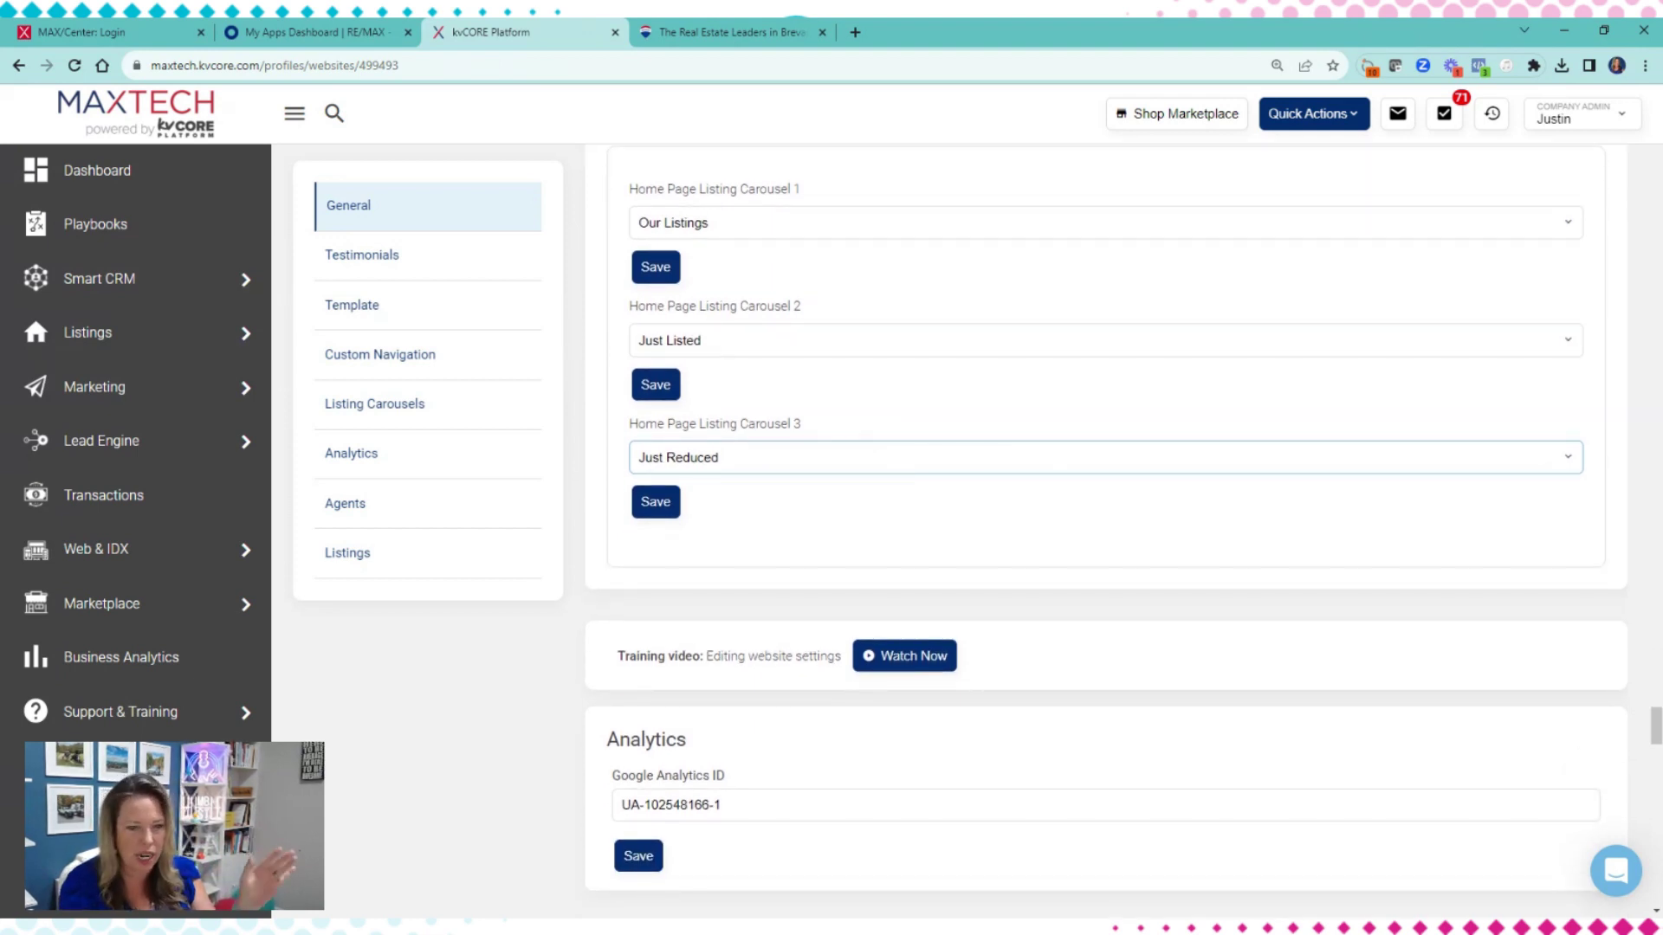
{"action": "scroll", "coordinate": [891, 486], "scroll_direction": "down", "scroll_amount": 1}
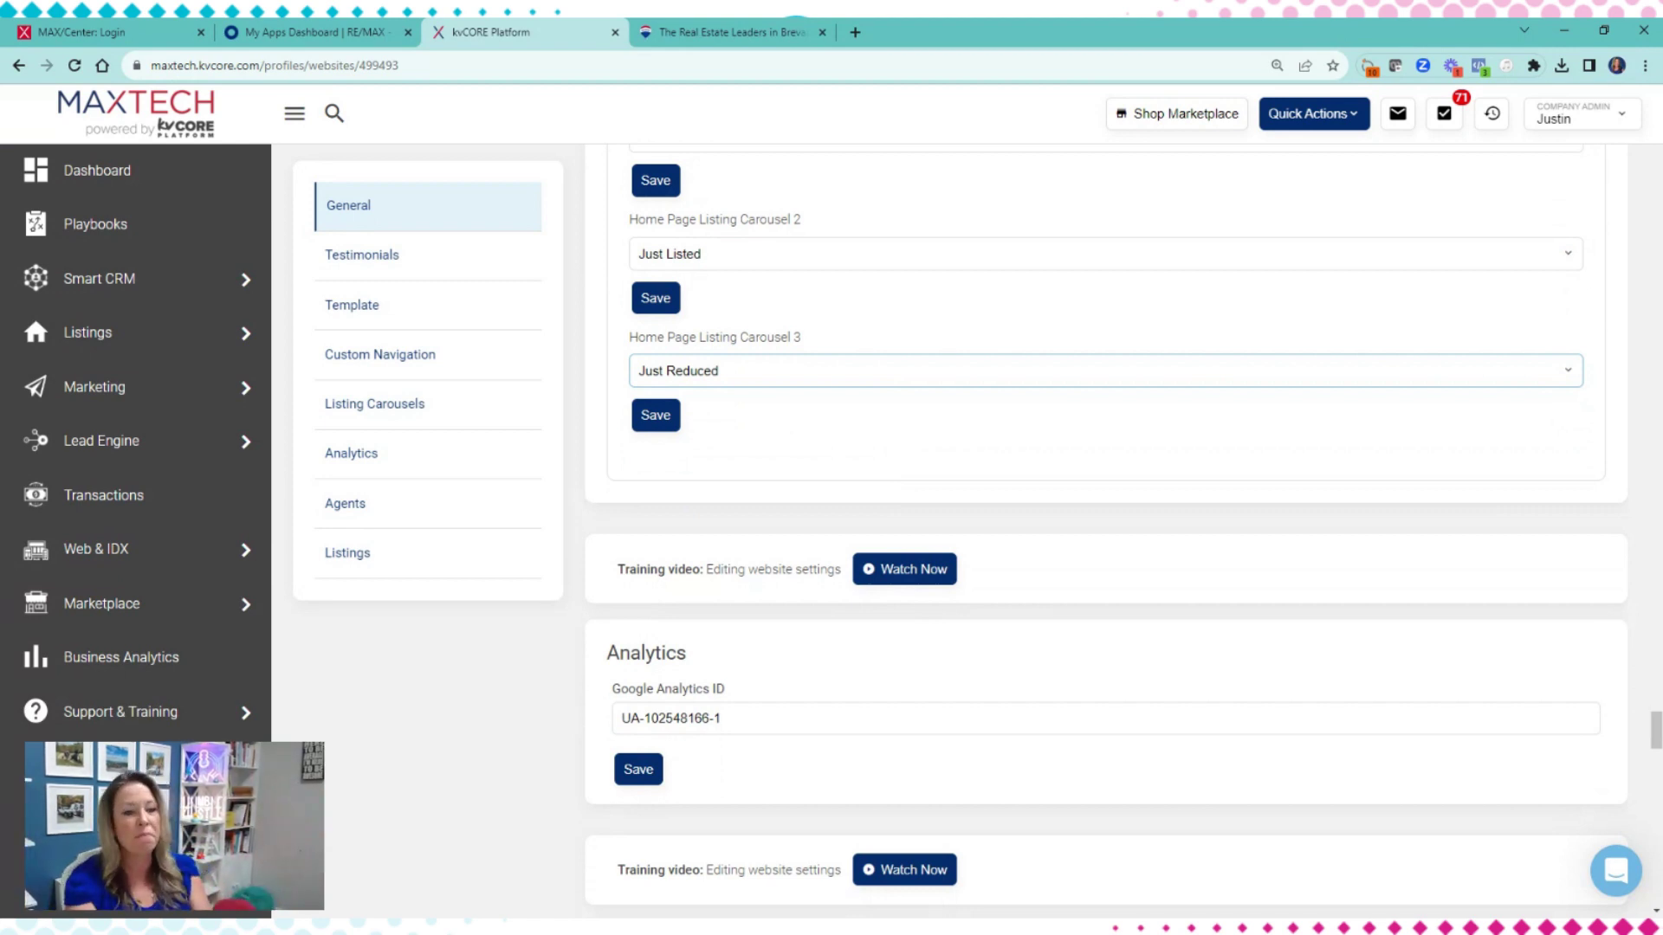
{"action": "scroll", "coordinate": [779, 417], "scroll_direction": "down", "scroll_amount": 3}
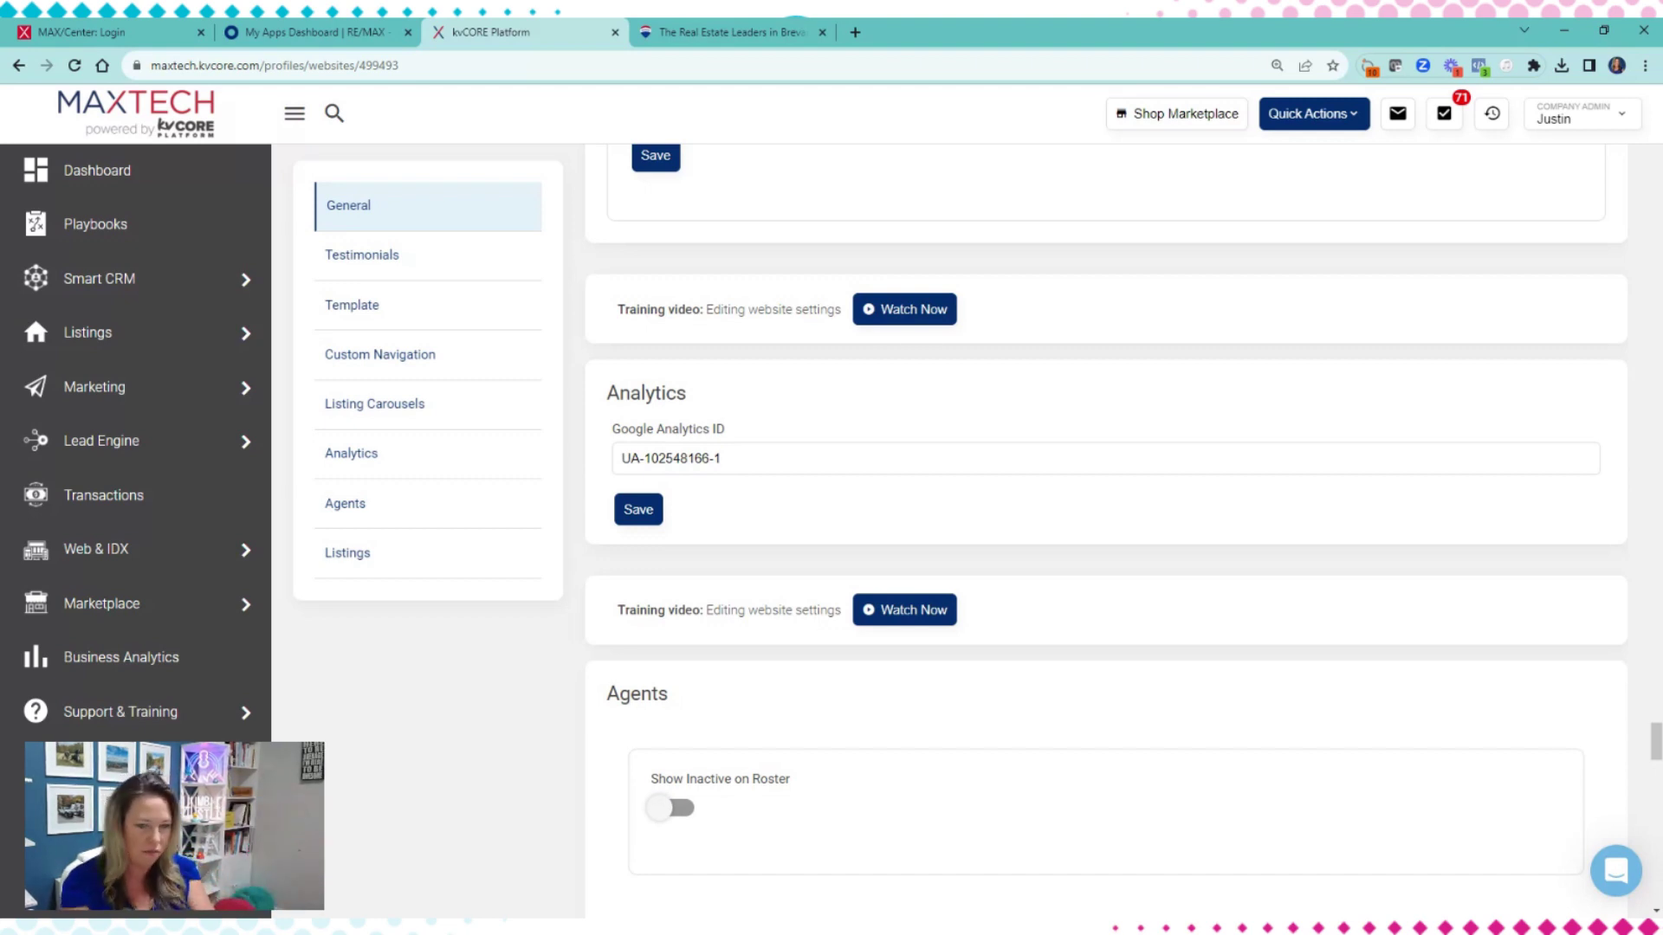
{"action": "scroll", "coordinate": [757, 485], "scroll_direction": "down", "scroll_amount": 7}
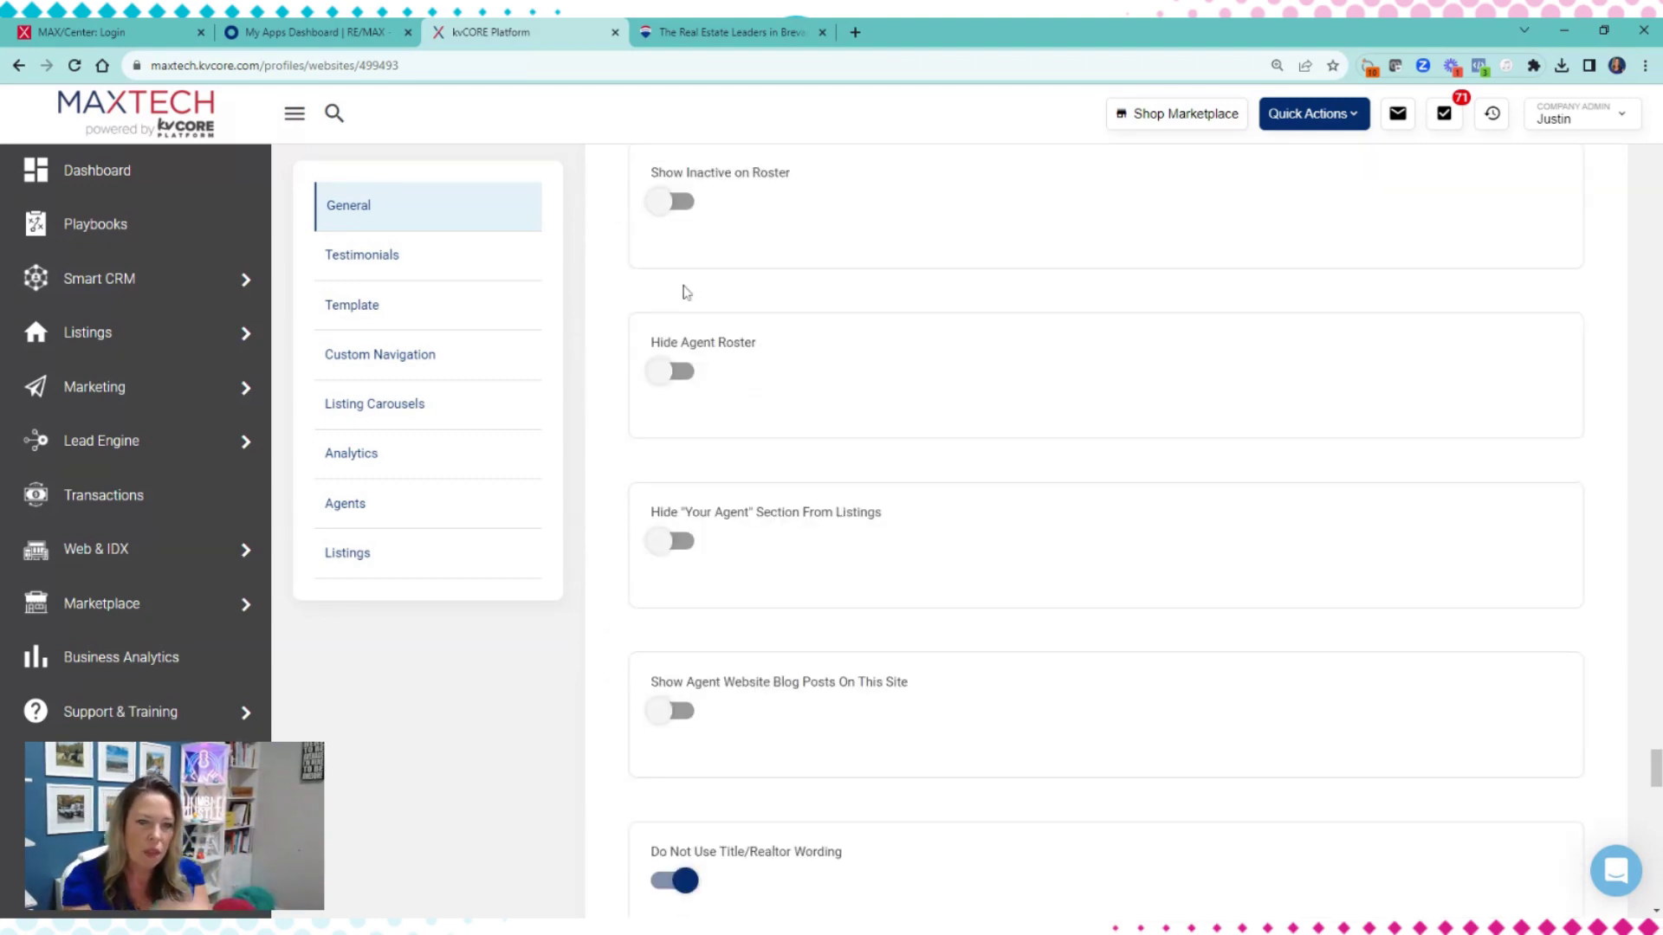
{"action": "scroll", "coordinate": [684, 425], "scroll_direction": "down", "scroll_amount": 5}
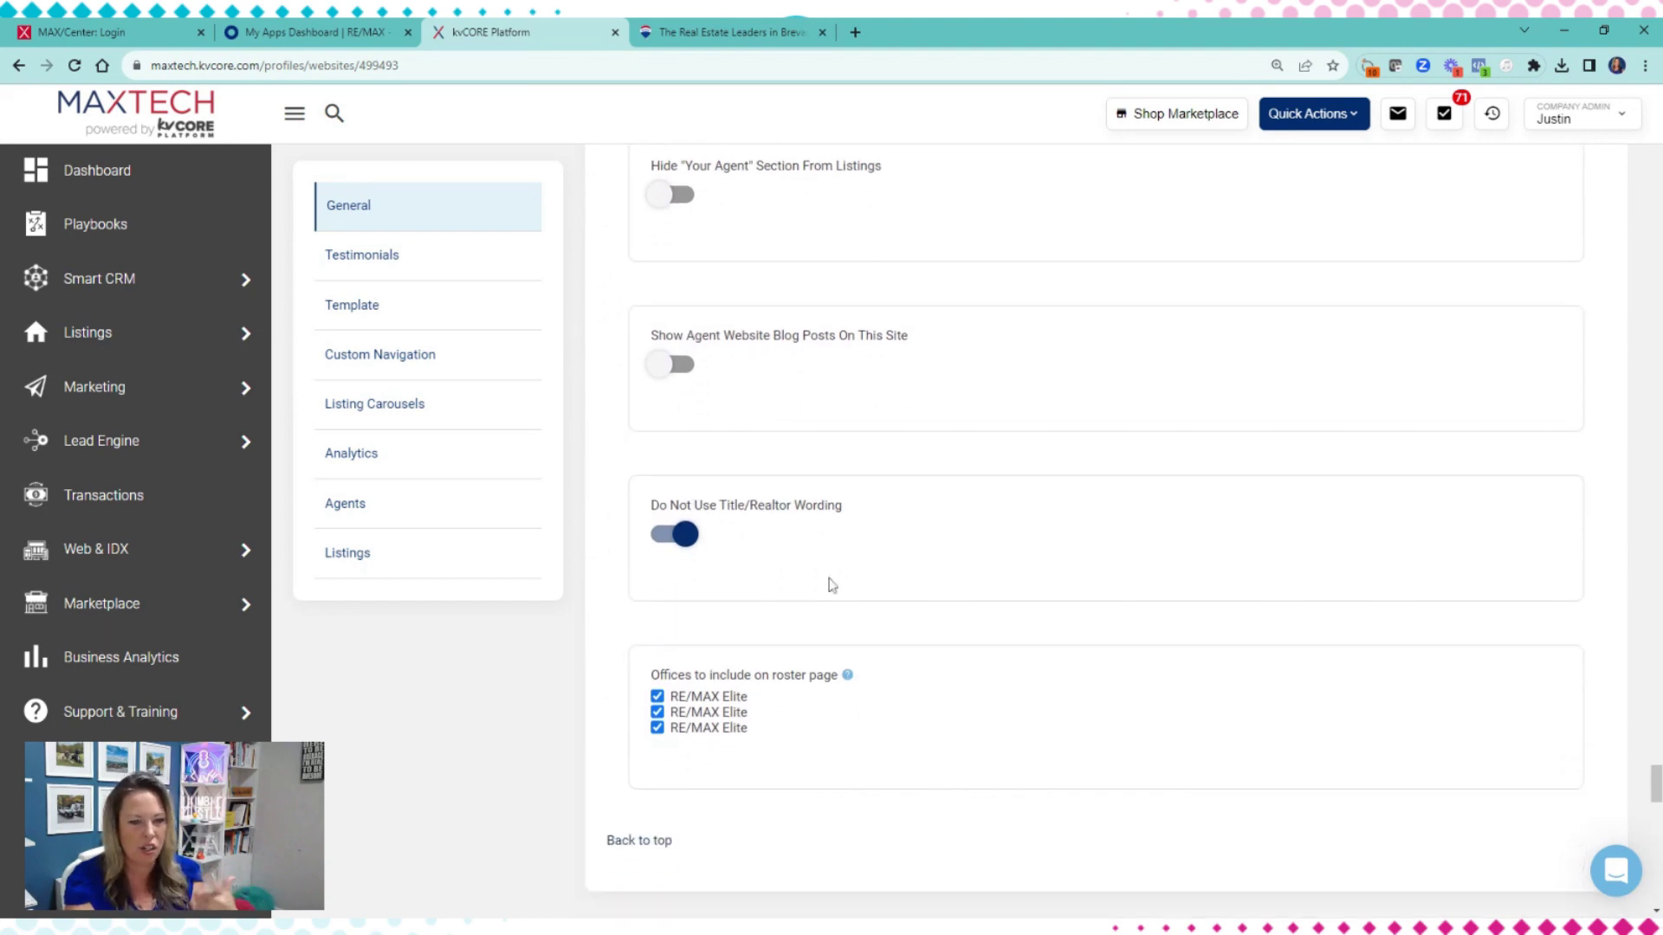
{"action": "scroll", "coordinate": [790, 589], "scroll_direction": "down", "scroll_amount": 6}
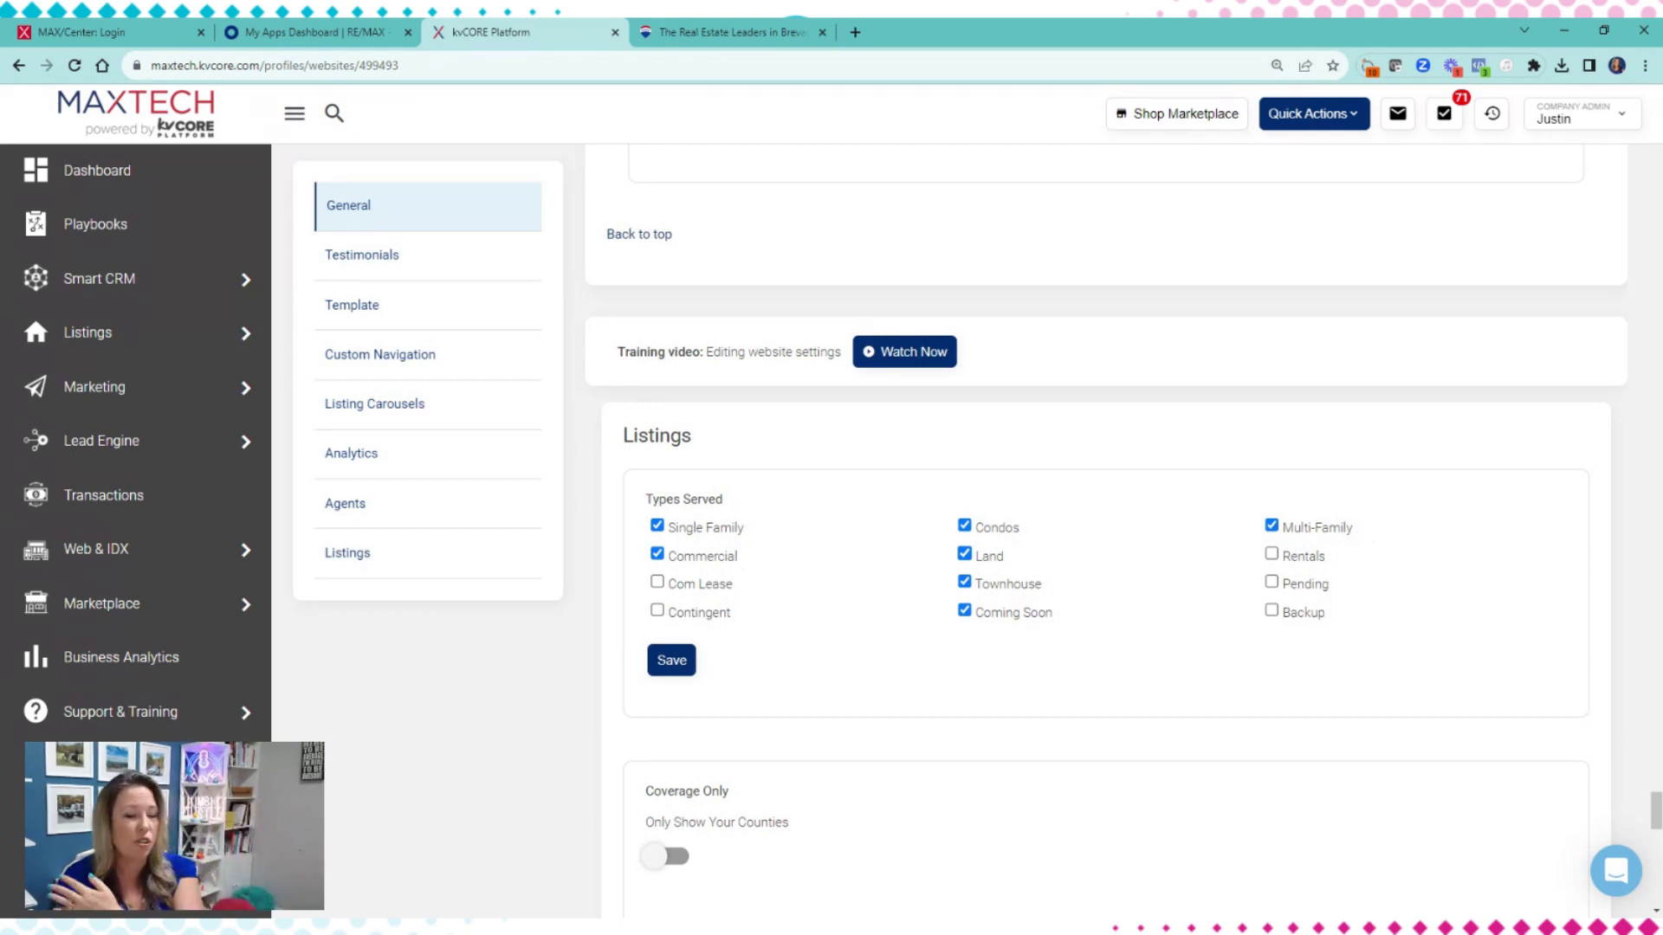
{"action": "scroll", "coordinate": [1253, 559], "scroll_direction": "down", "scroll_amount": 1}
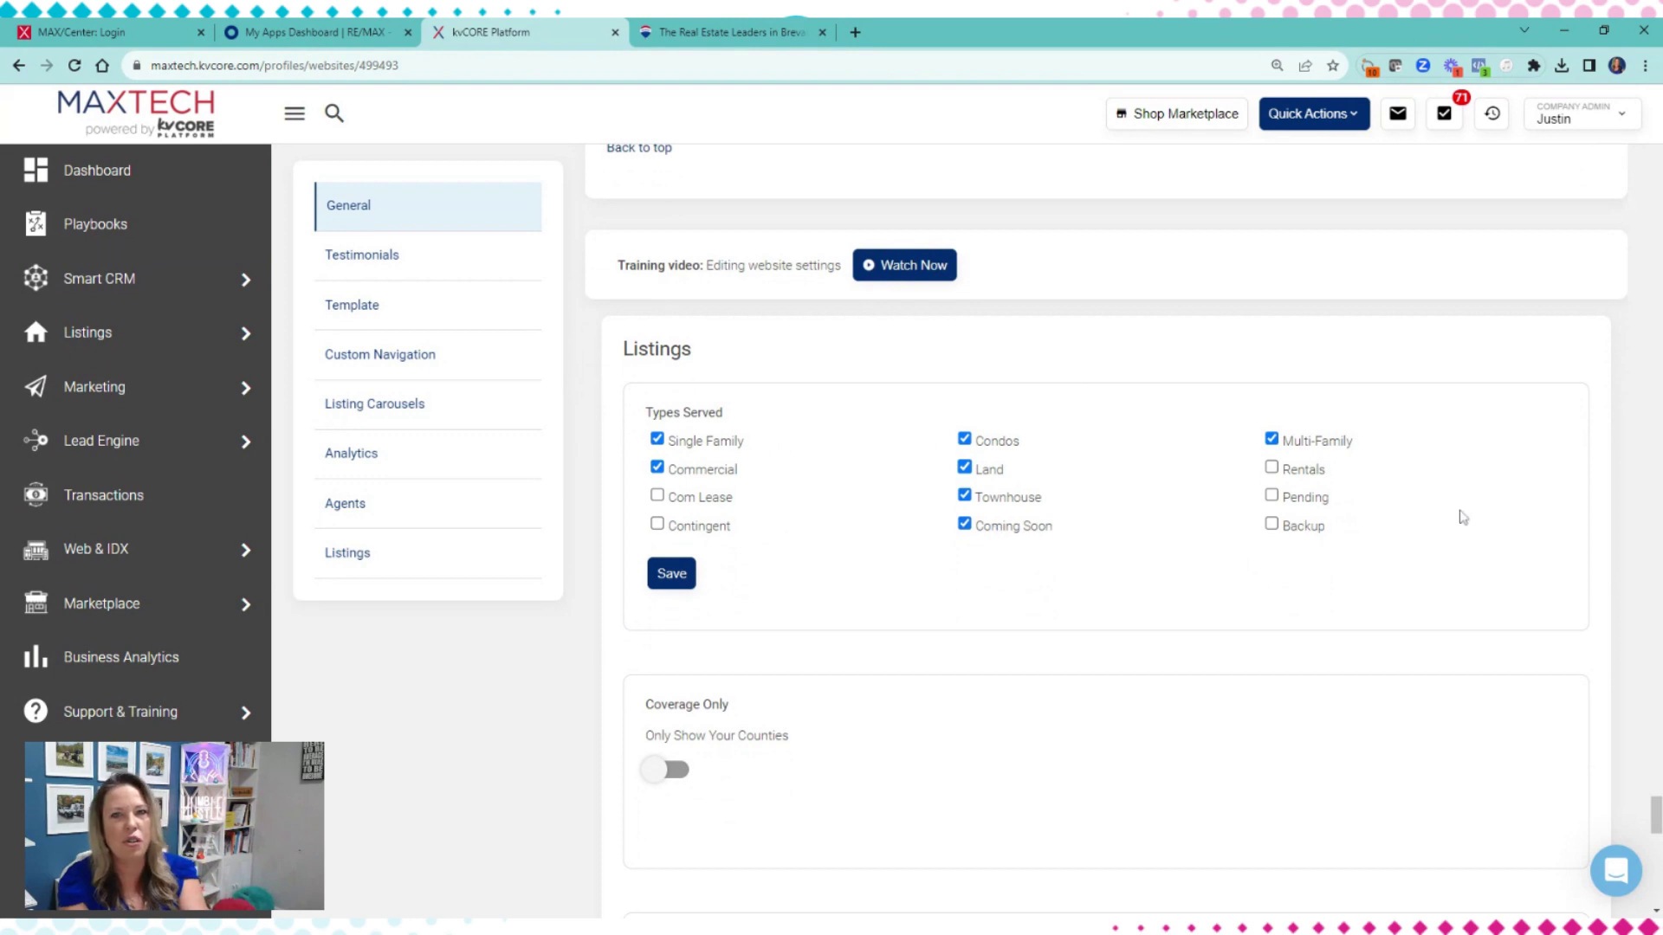
- Try the Only Show Your Counties option under Coverage Only and browse the list of areas that can be picked
{"action": "scroll", "coordinate": [1005, 552], "scroll_direction": "down", "scroll_amount": 3}
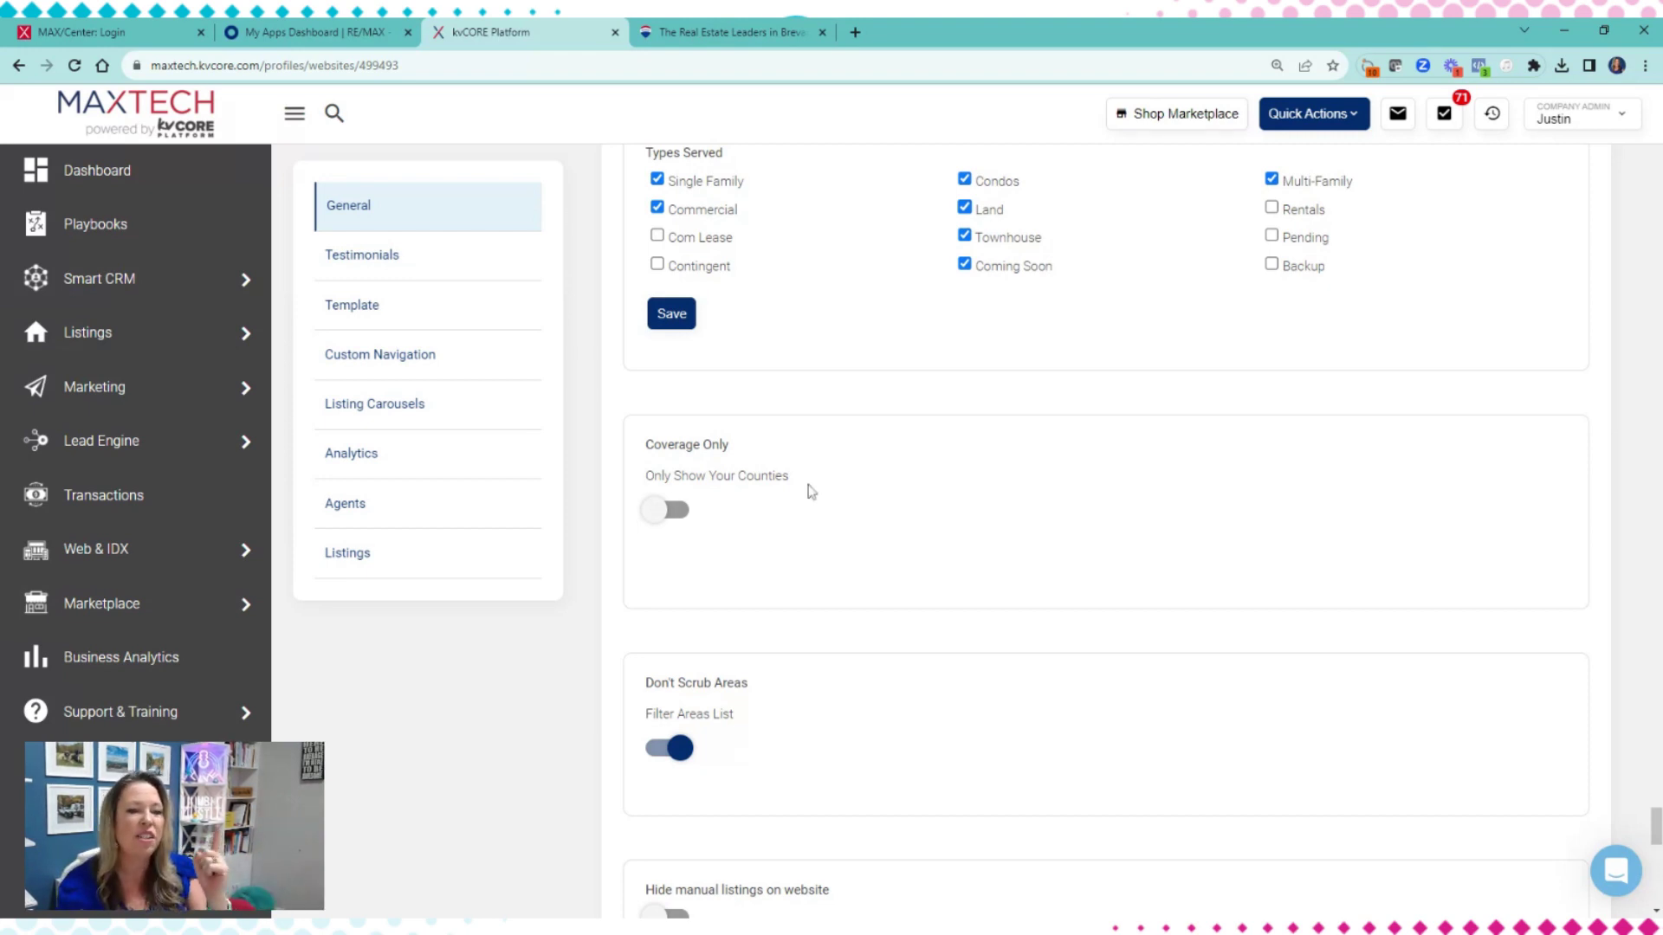
{"action": "left_click", "coordinate": [669, 510]}
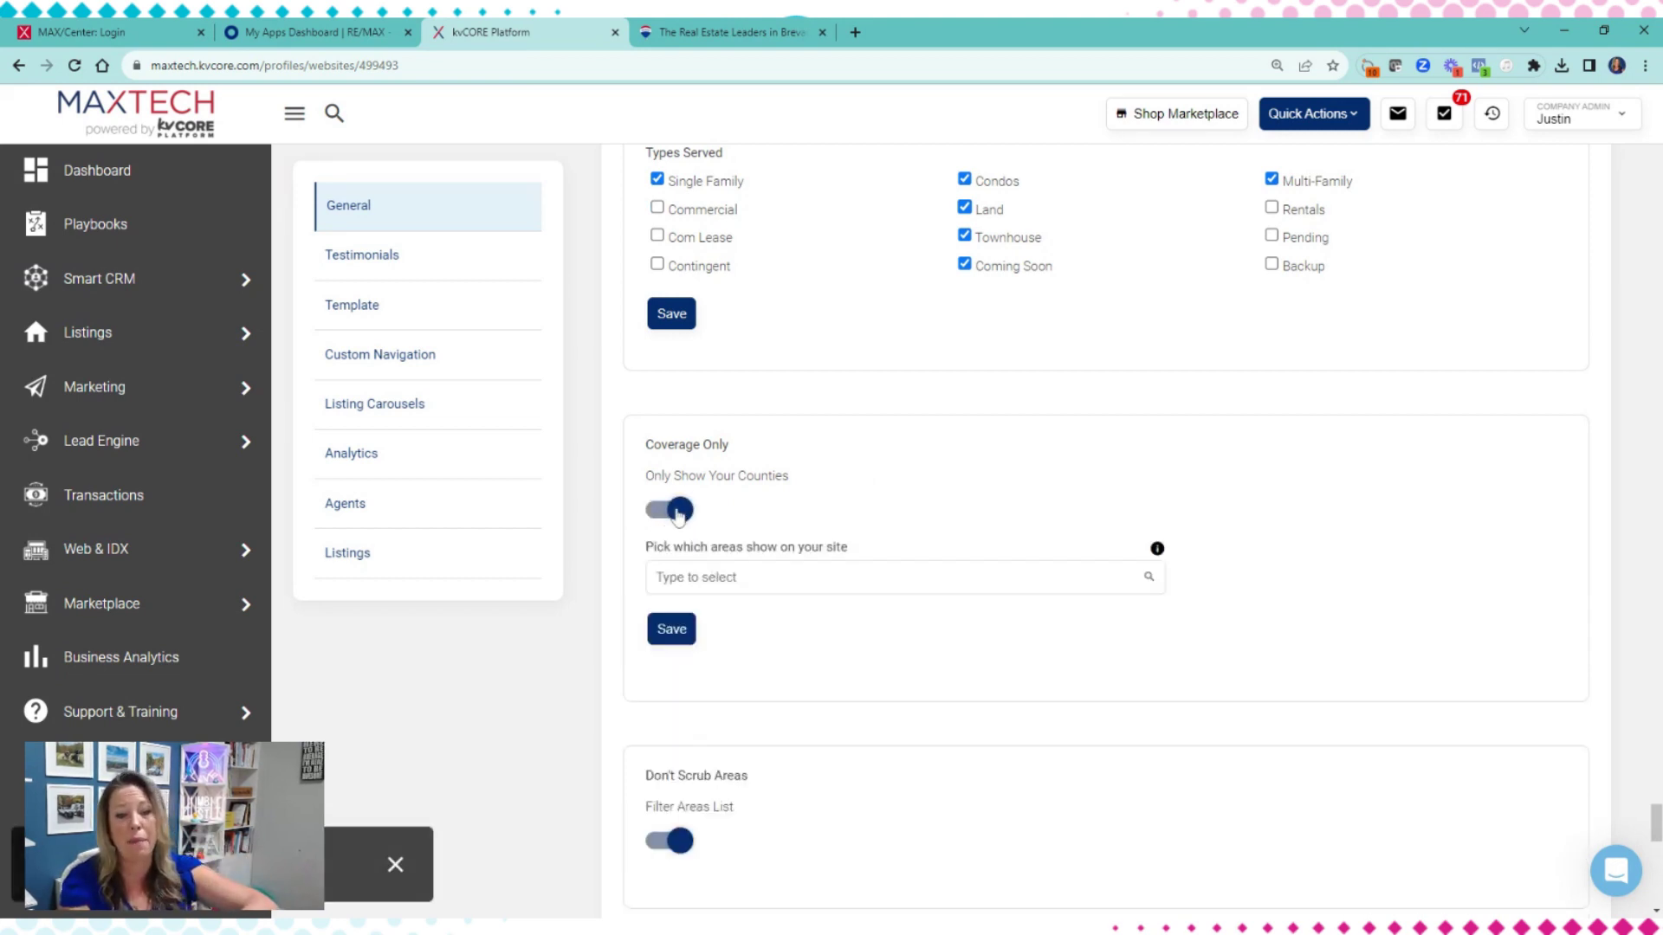
{"action": "left_click", "coordinate": [658, 576]}
{"action": "scroll", "coordinate": [736, 693], "scroll_direction": "down", "scroll_amount": 6}
{"action": "scroll", "coordinate": [736, 693], "scroll_direction": "up", "scroll_amount": 3}
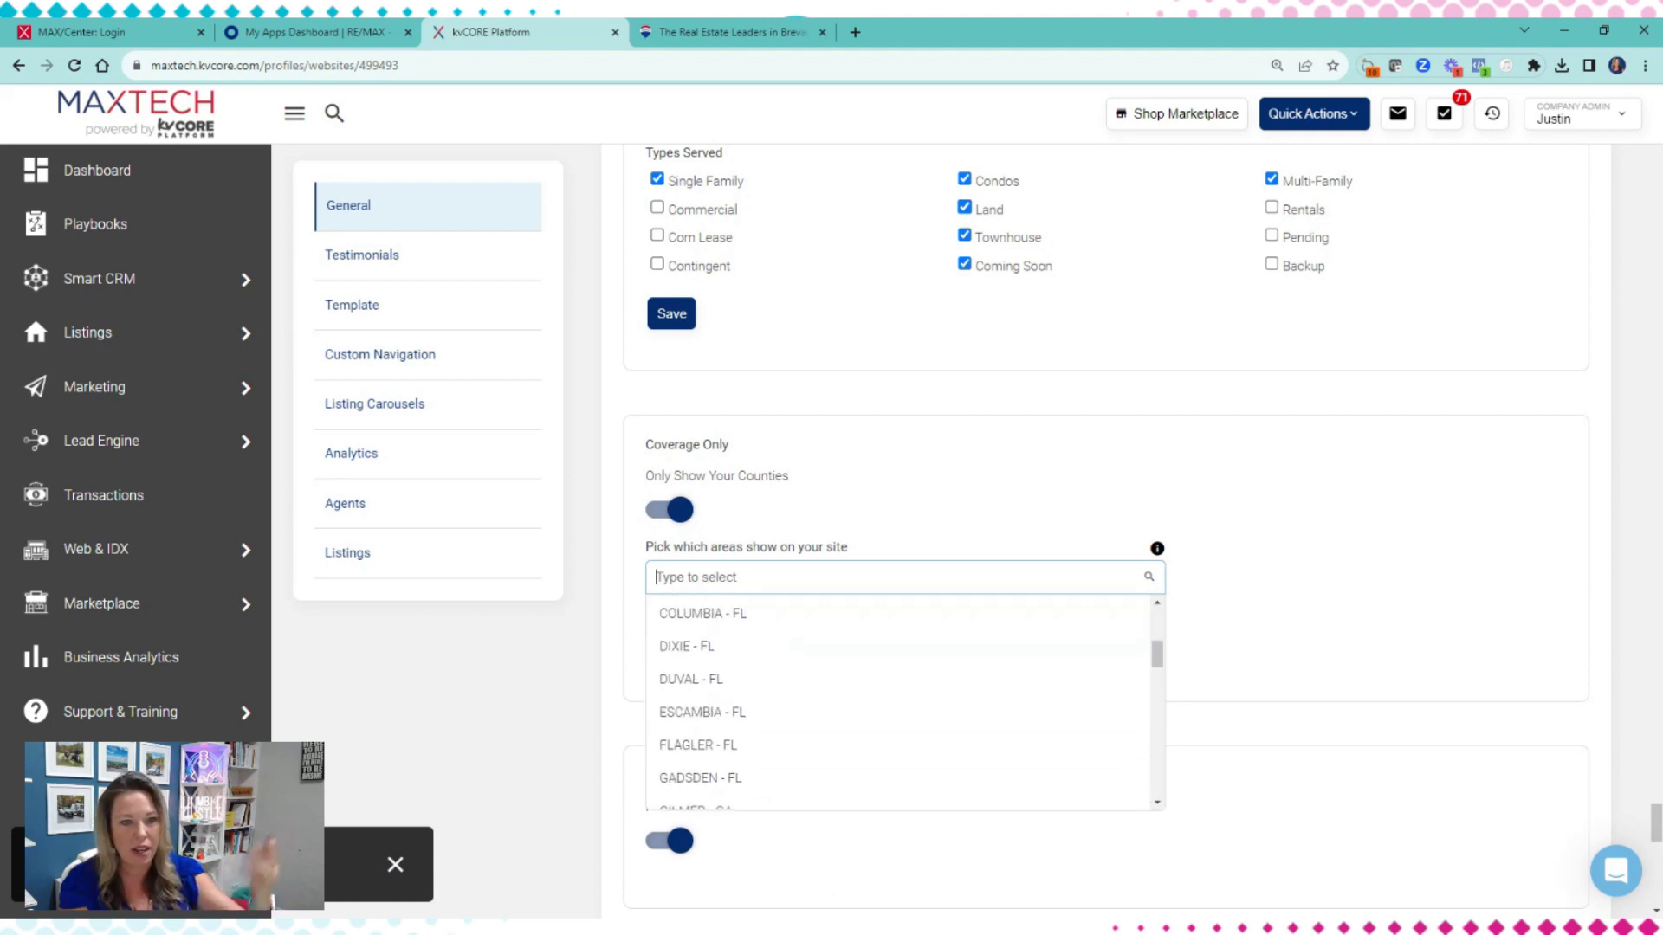
{"action": "left_click", "coordinate": [660, 513]}
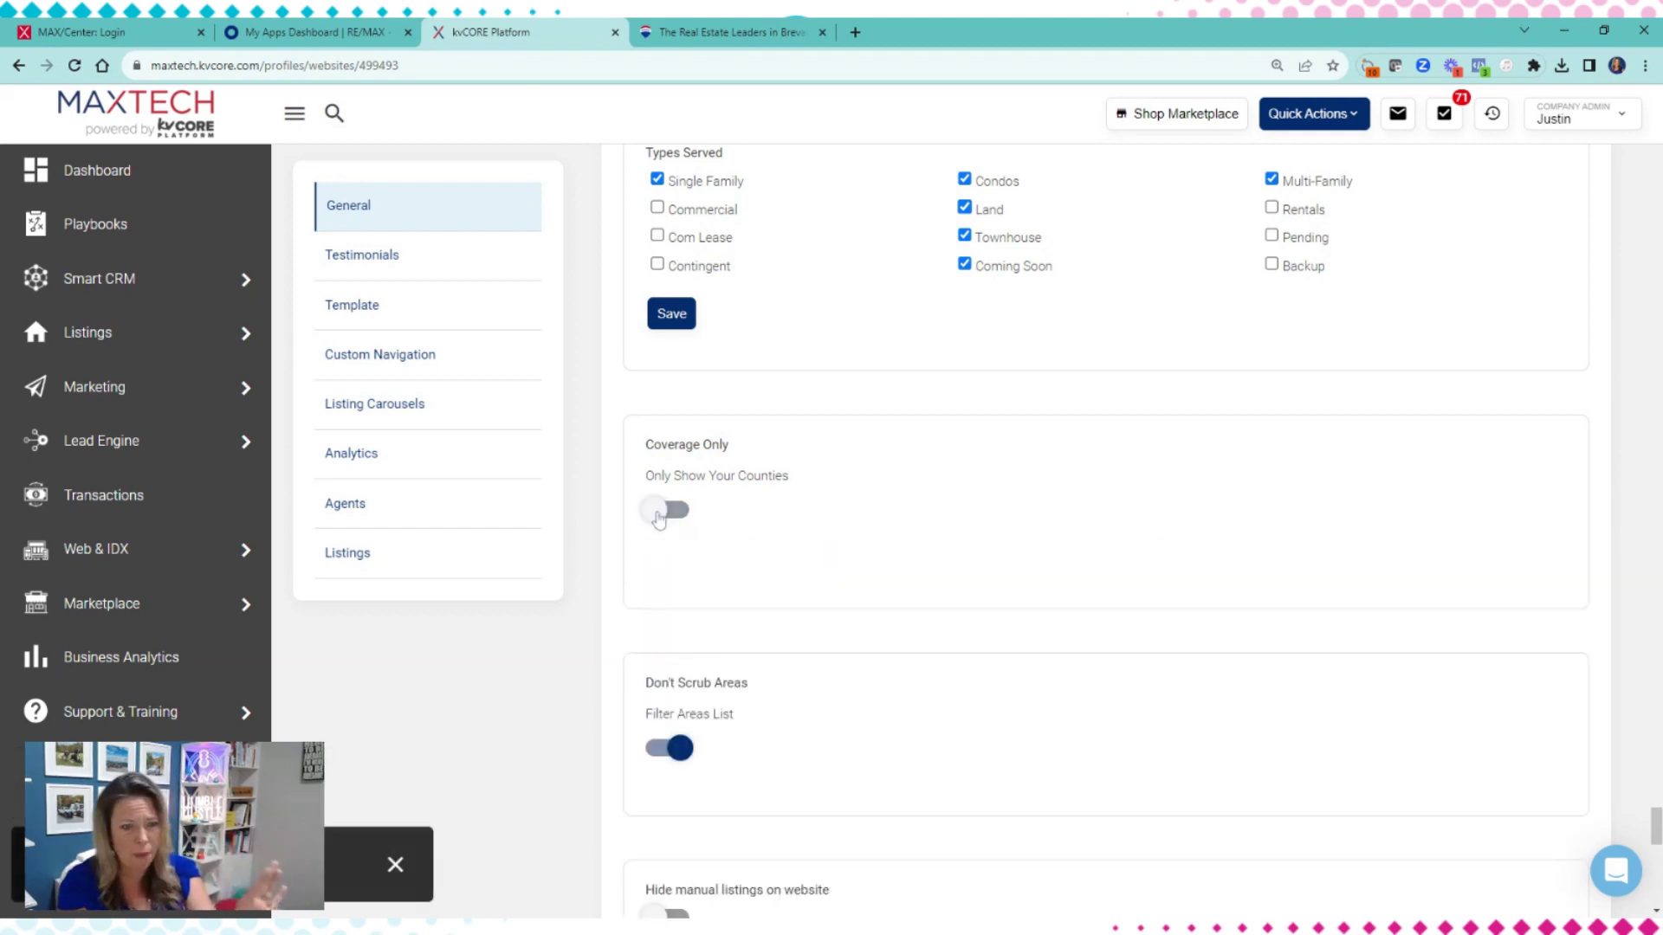
- Set the Listing Default Sort to Price $$-$ in the Listings settings and save it
{"action": "scroll", "coordinate": [894, 496], "scroll_direction": "down", "scroll_amount": 1}
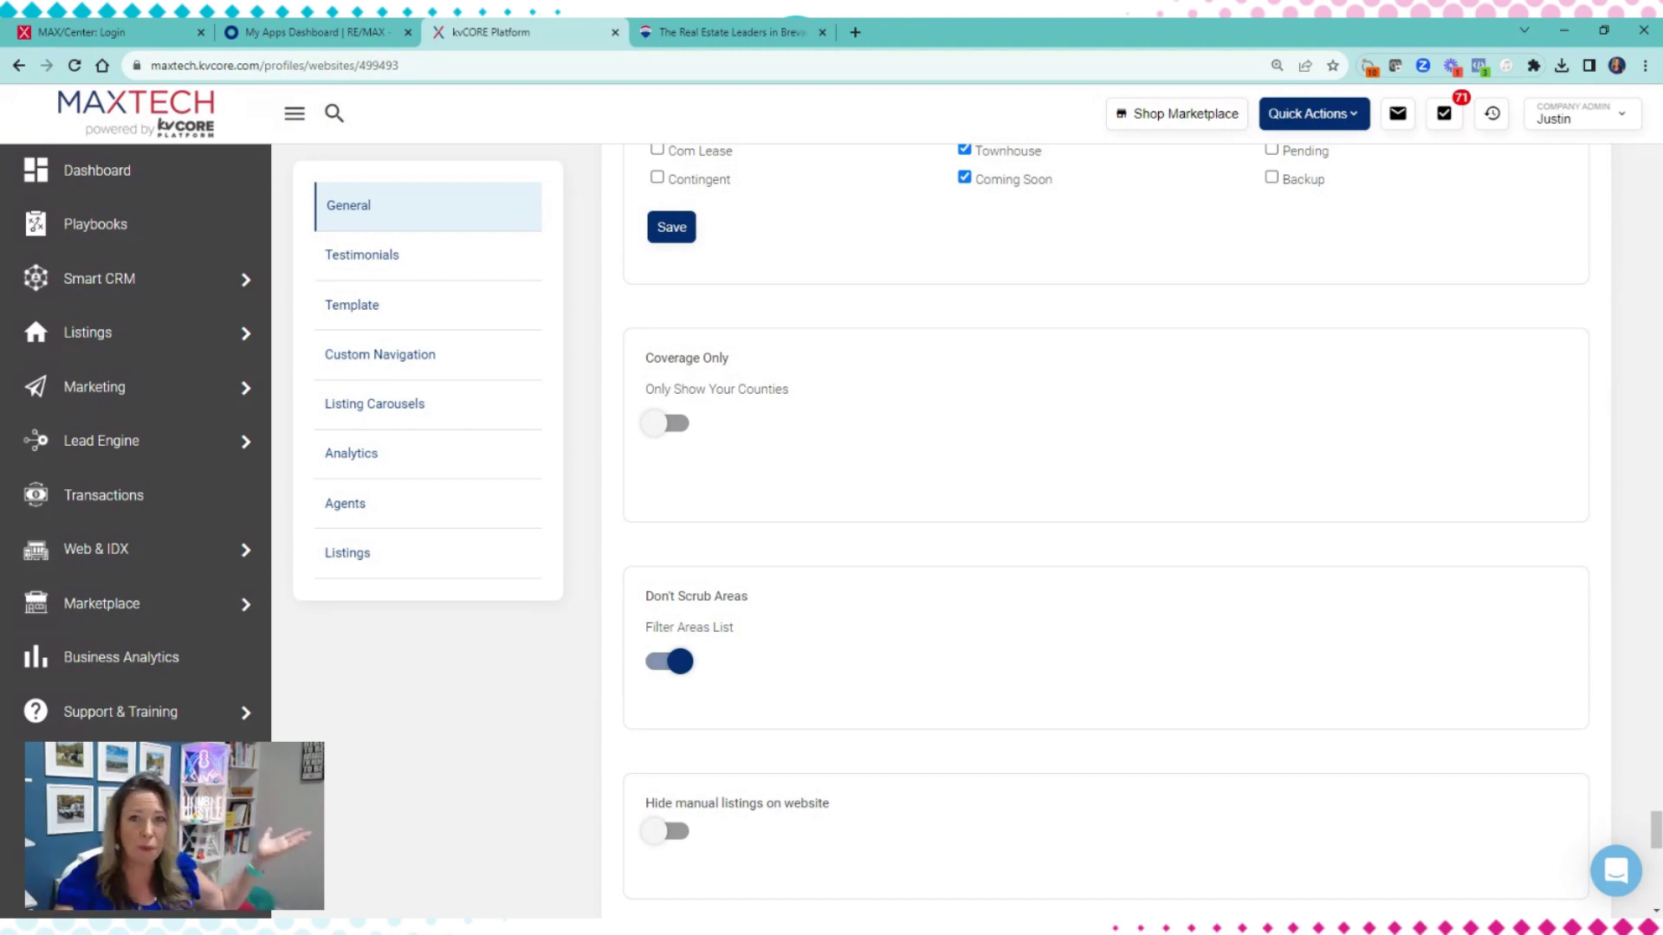
{"action": "scroll", "coordinate": [672, 419], "scroll_direction": "down", "scroll_amount": 1}
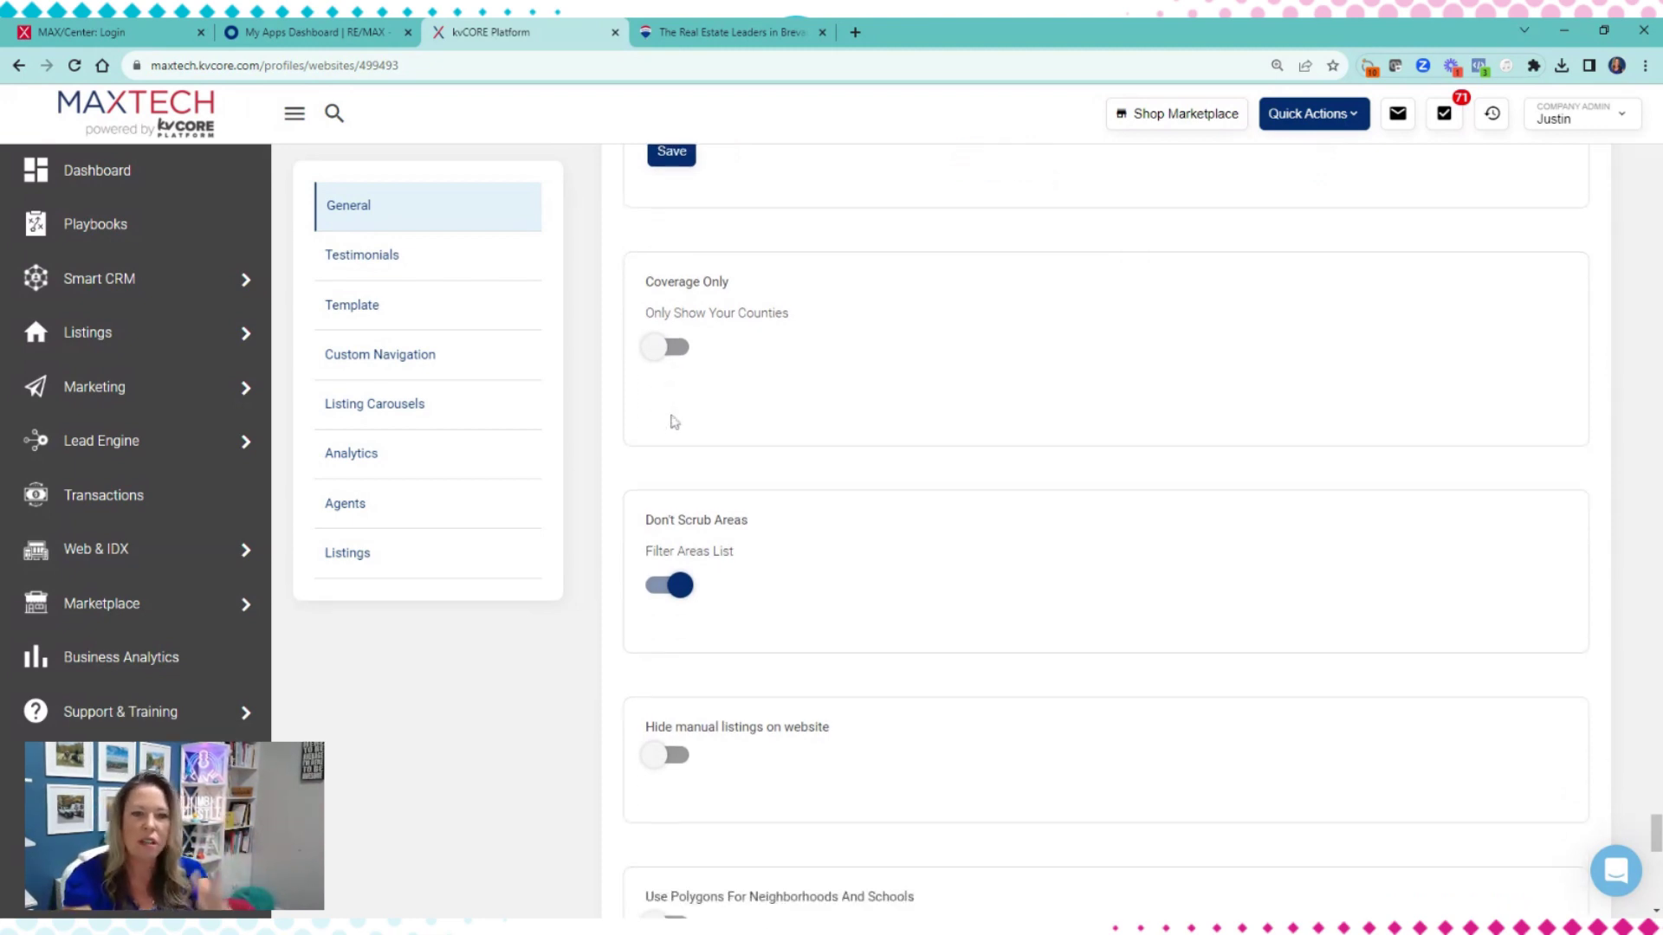
{"action": "scroll", "coordinate": [832, 433], "scroll_direction": "down", "scroll_amount": 8}
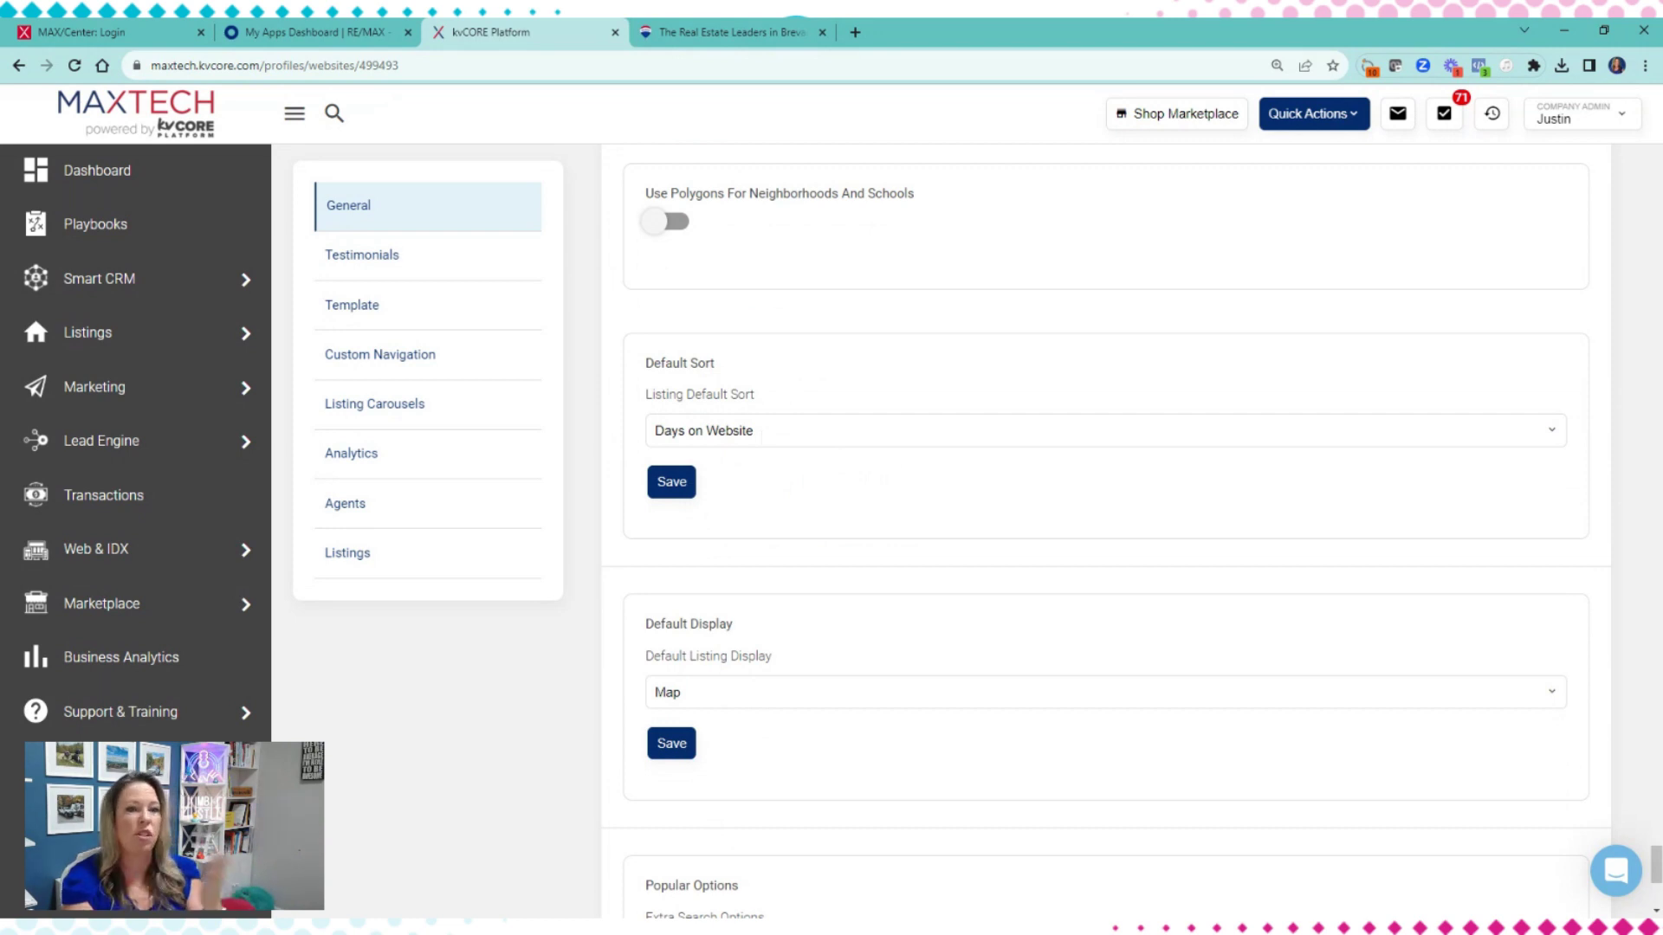
{"action": "key", "text": "Down"}
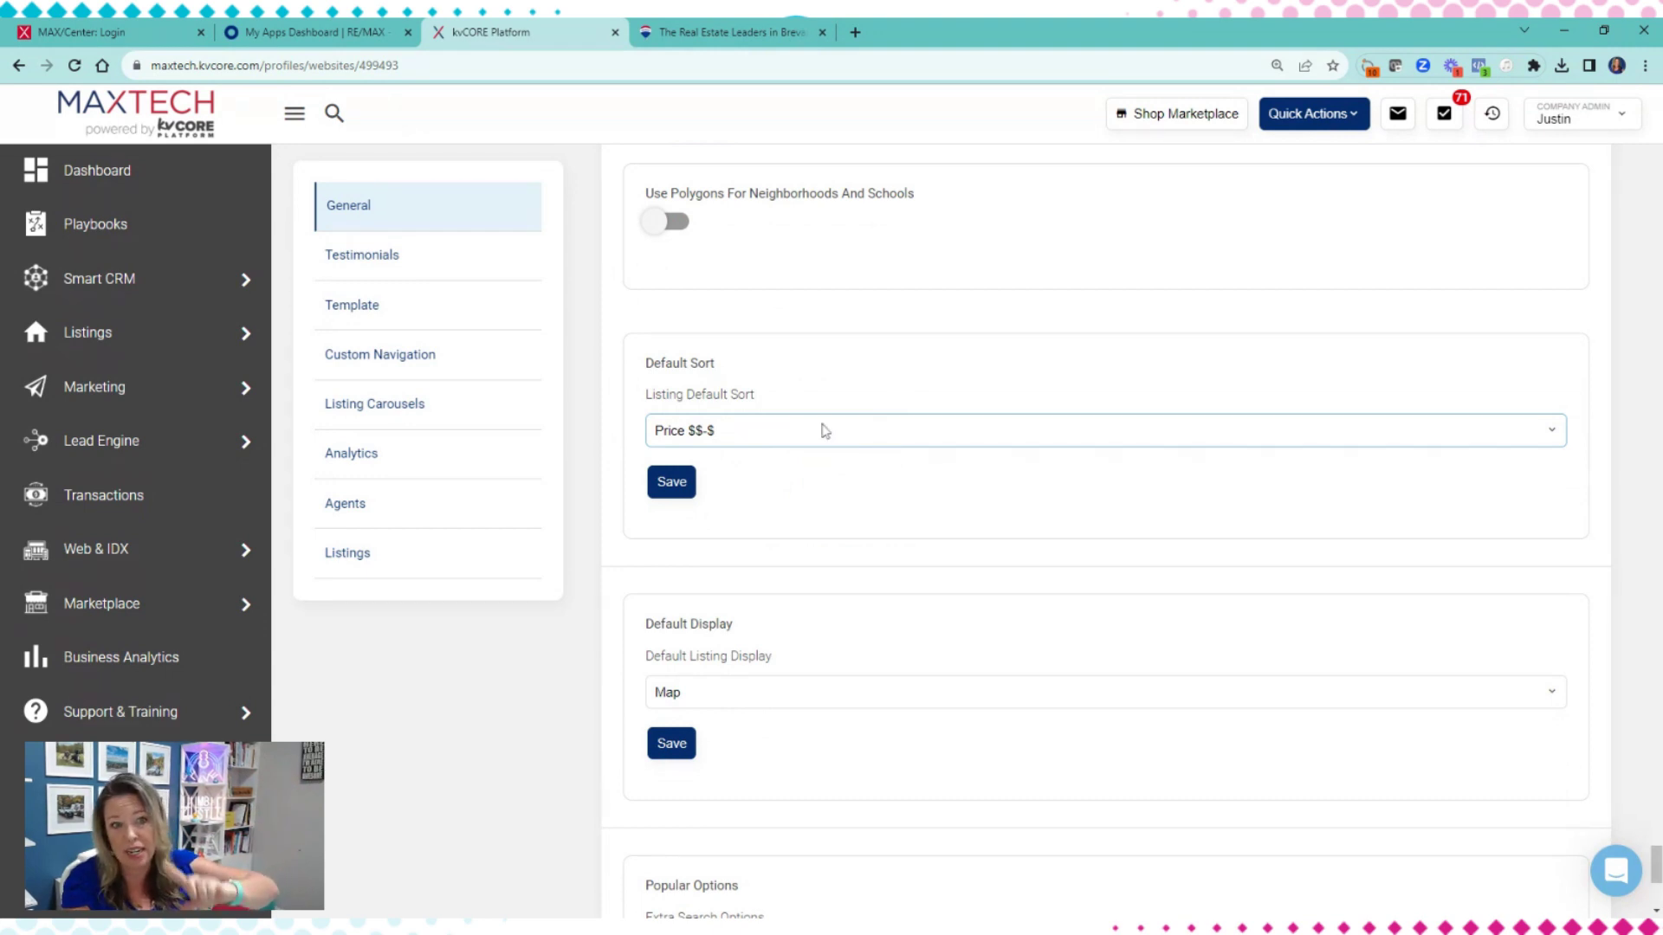
{"action": "left_click", "coordinate": [846, 382]}
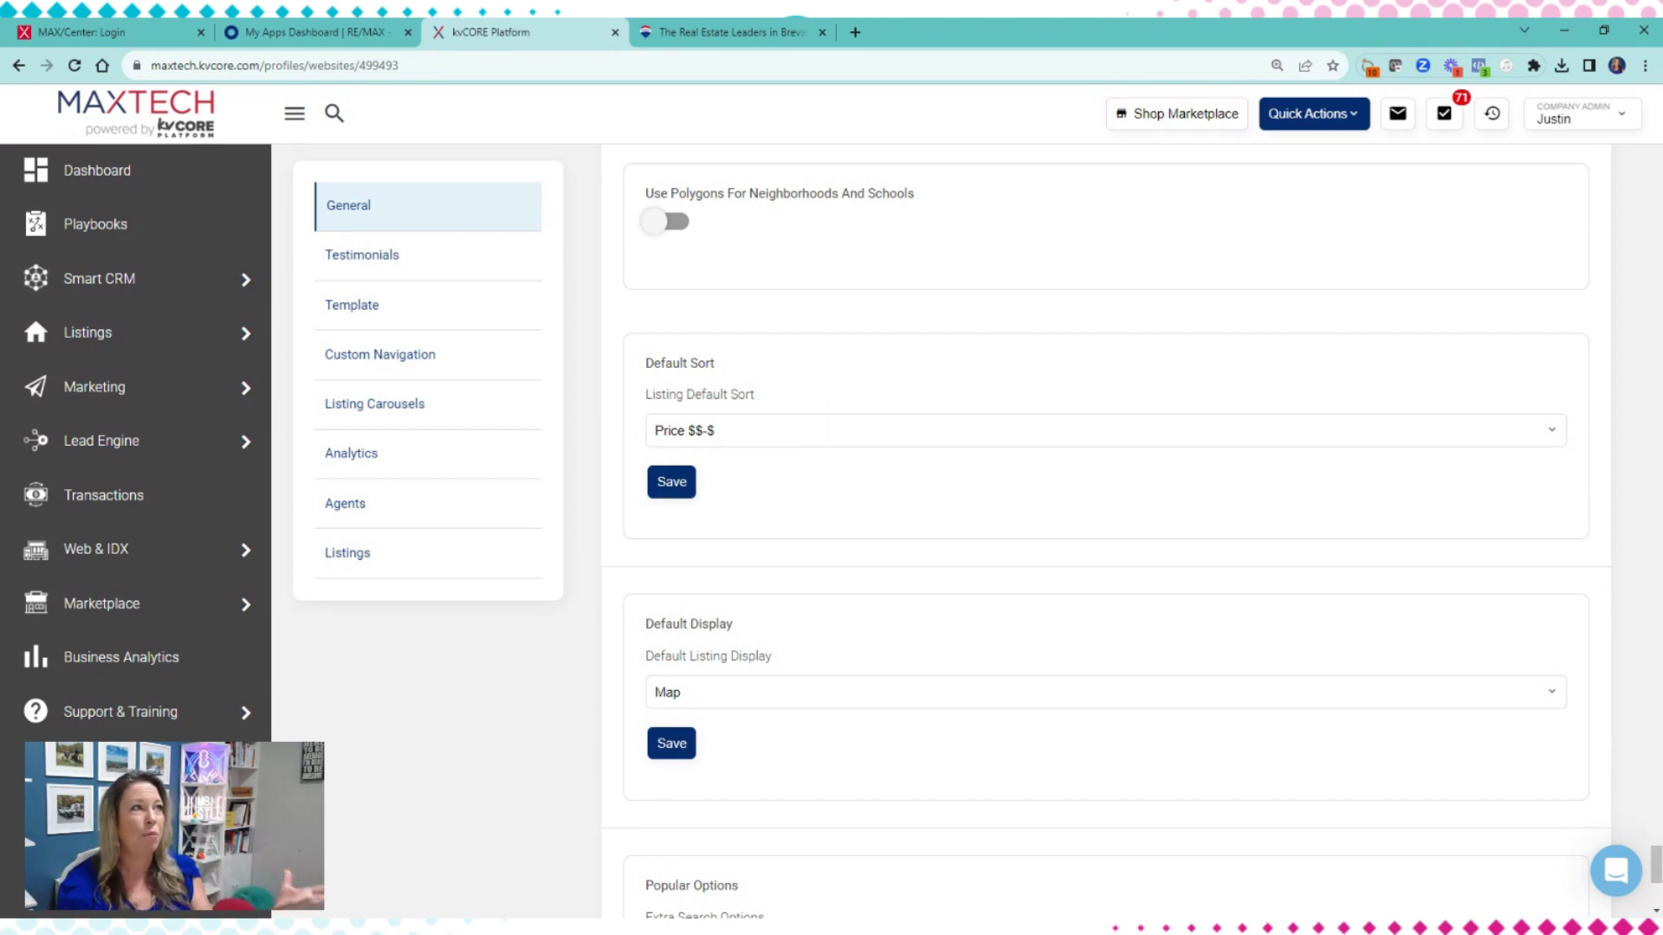
{"action": "left_click", "coordinate": [684, 495]}
- Review the Default Listing Display setting and the Extra Search Options under Popular Options
{"action": "scroll", "coordinate": [790, 476], "scroll_direction": "down", "scroll_amount": 4}
{"action": "scroll", "coordinate": [790, 477], "scroll_direction": "down", "scroll_amount": 1}
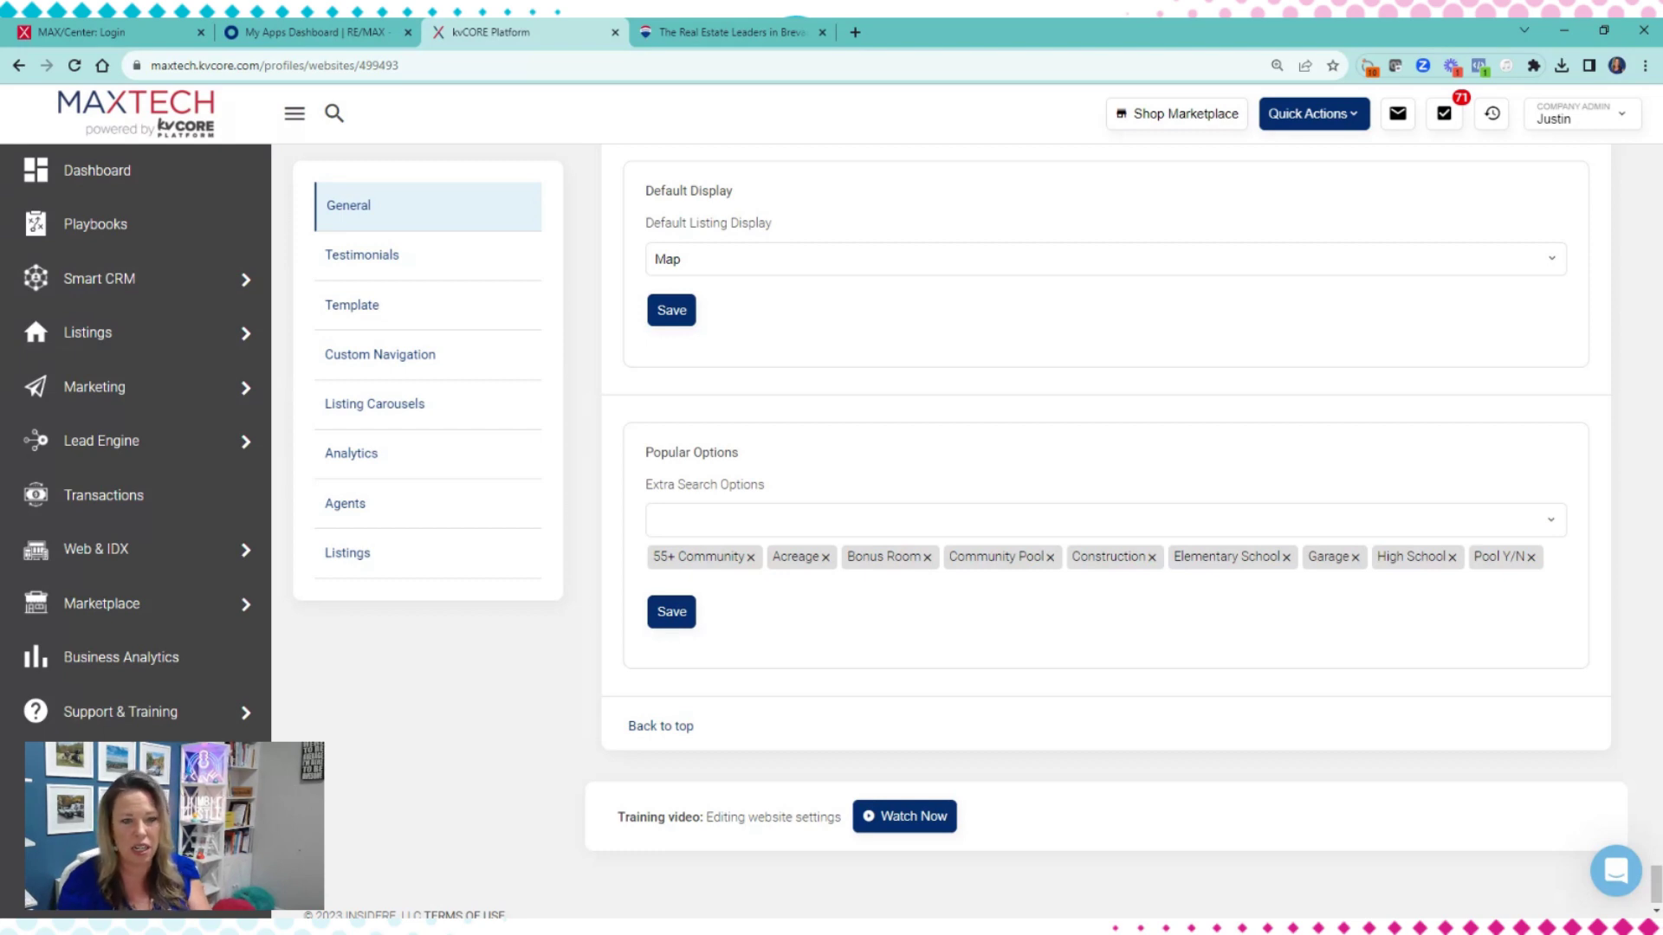
{"action": "scroll", "coordinate": [759, 270], "scroll_direction": "up", "scroll_amount": 2}
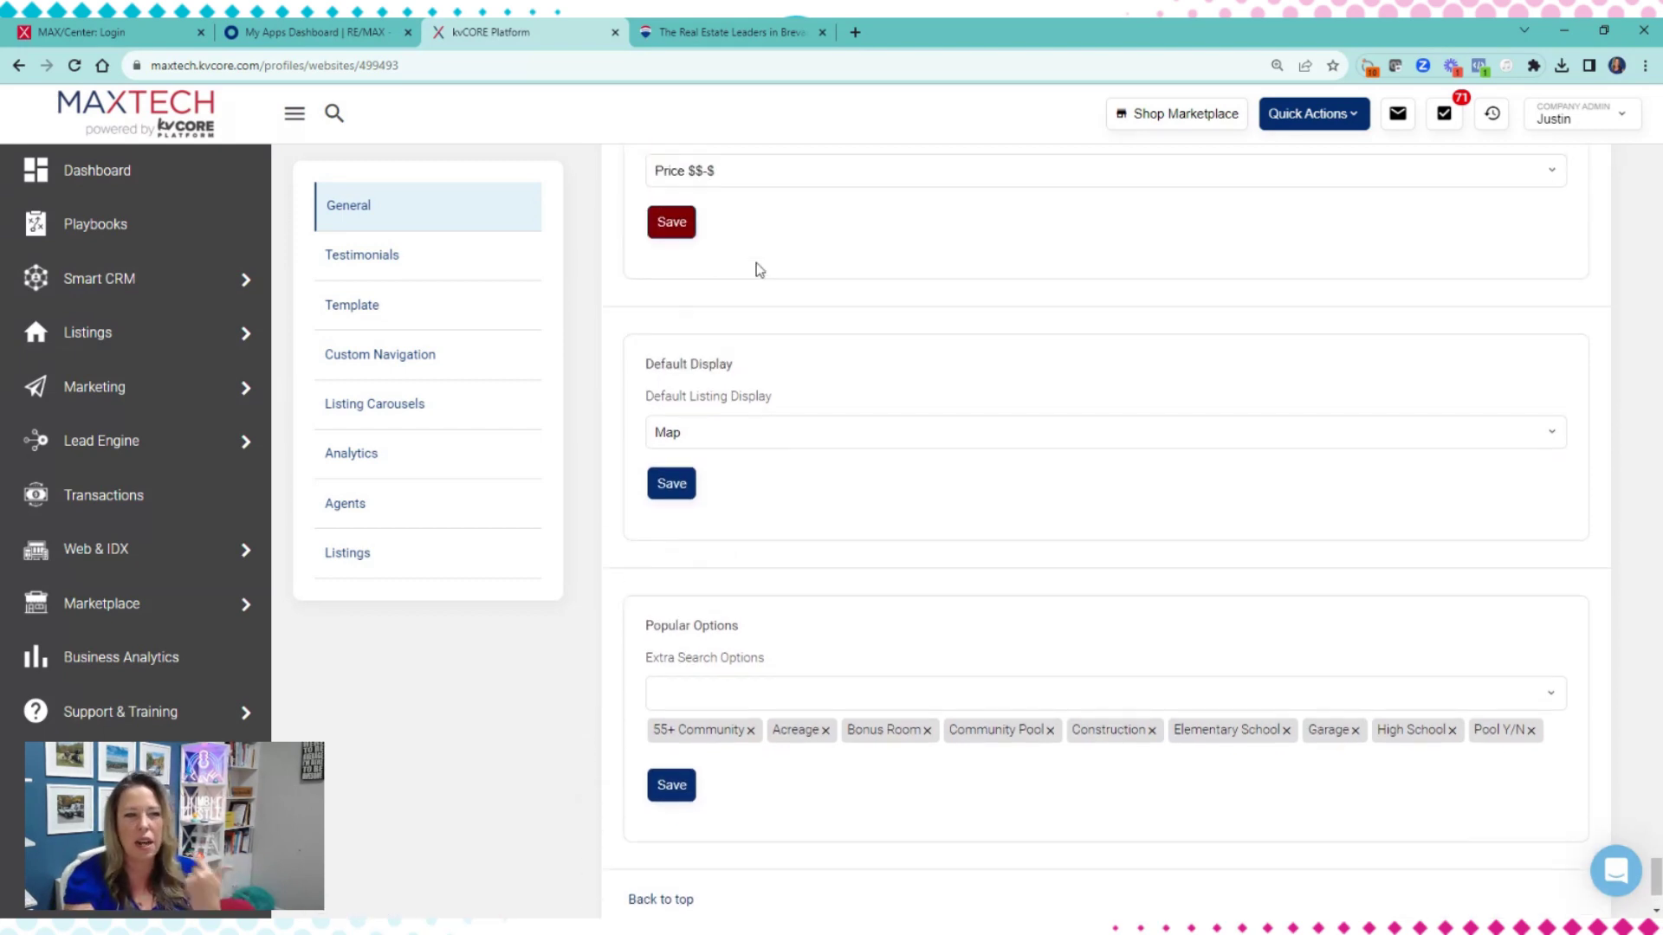
- Go to the Website Content area and review the keywords, page text and display text under Service Areas and SEO
{"action": "mouse_move", "coordinate": [93, 567]}
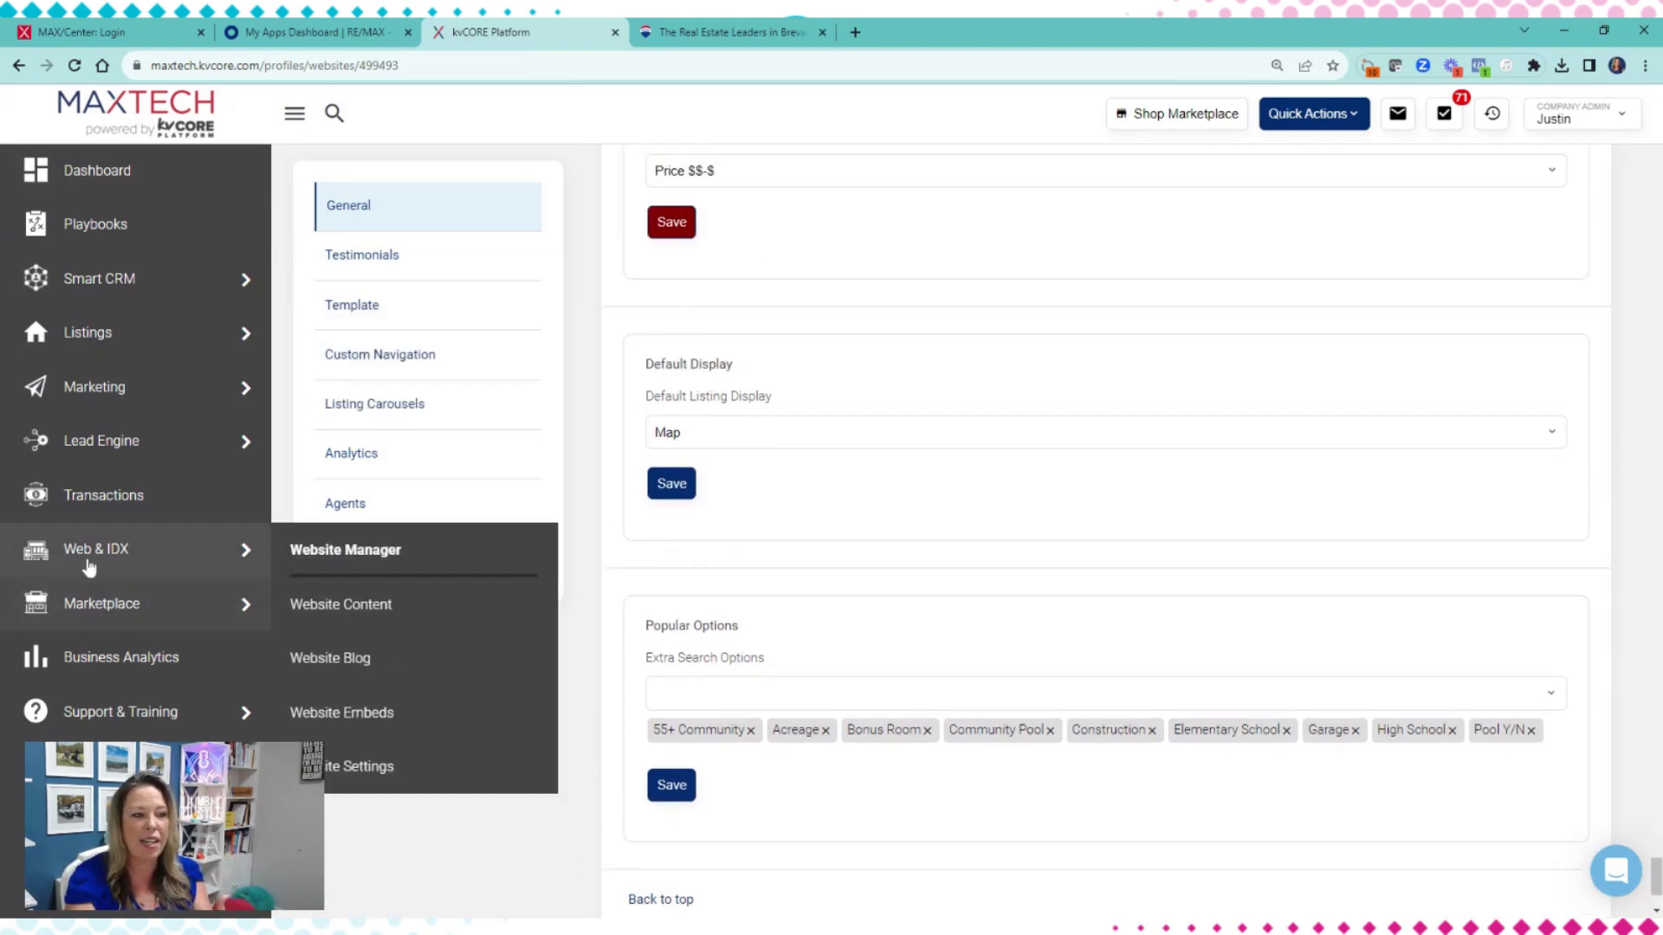
{"action": "left_click", "coordinate": [324, 623]}
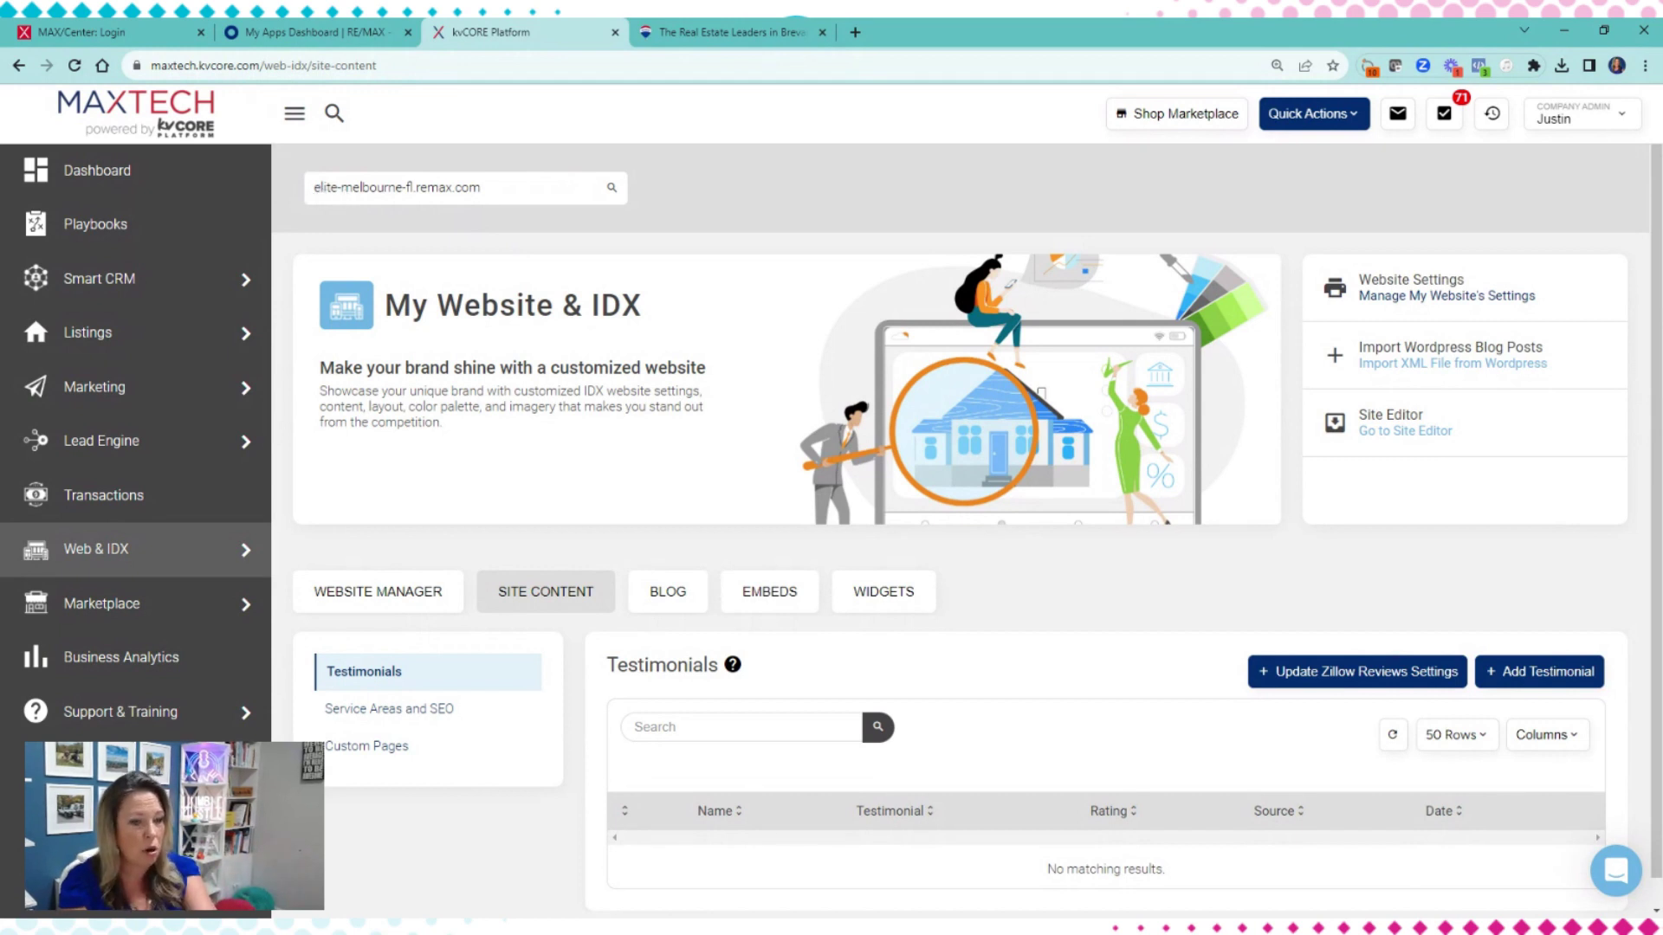
{"action": "scroll", "coordinate": [555, 529], "scroll_direction": "down", "scroll_amount": 1}
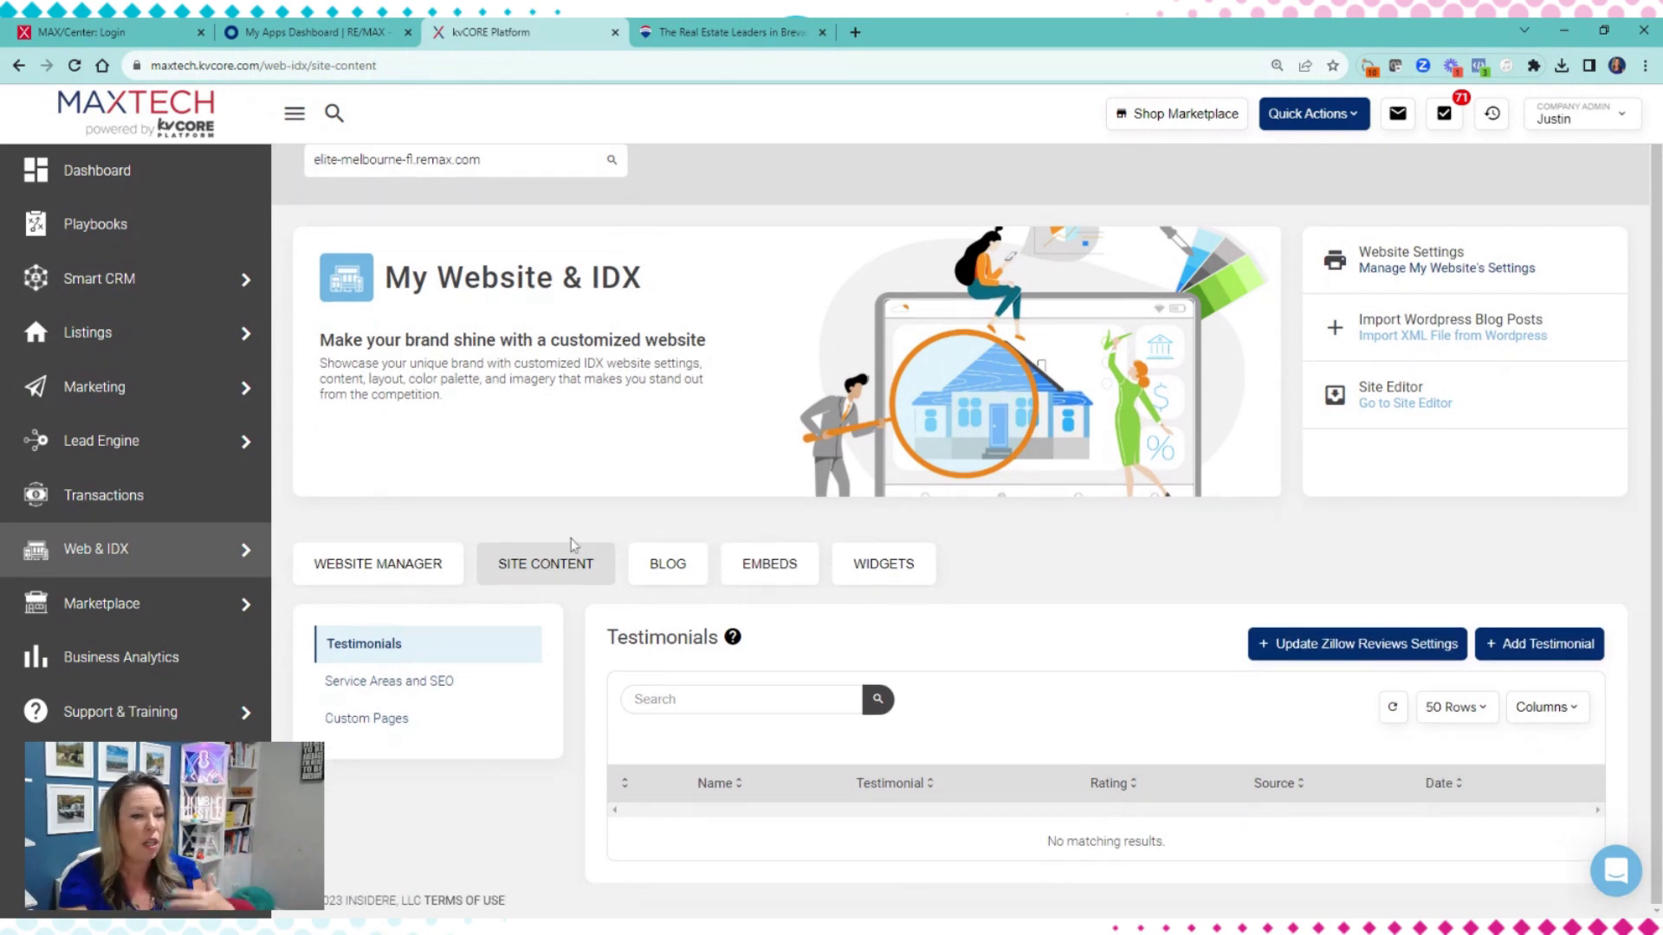
{"action": "left_click", "coordinate": [398, 684]}
{"action": "scroll", "coordinate": [986, 520], "scroll_direction": "down", "scroll_amount": 1}
{"action": "scroll", "coordinate": [987, 520], "scroll_direction": "down", "scroll_amount": 4}
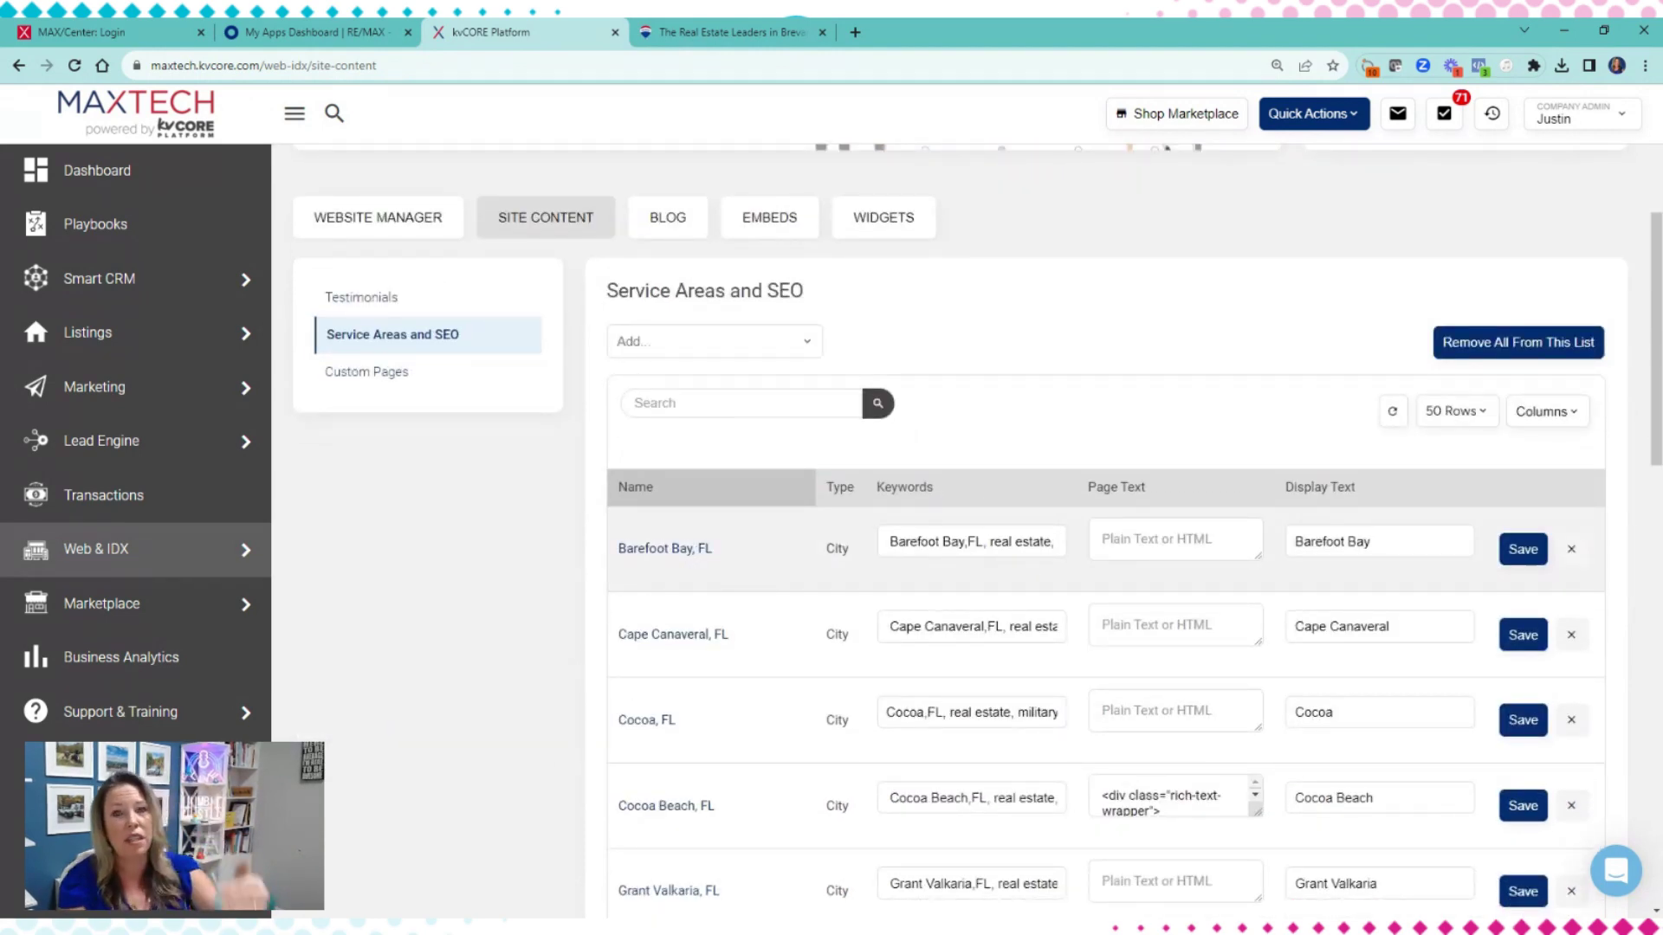
{"action": "scroll", "coordinate": [1112, 603], "scroll_direction": "down", "scroll_amount": 3}
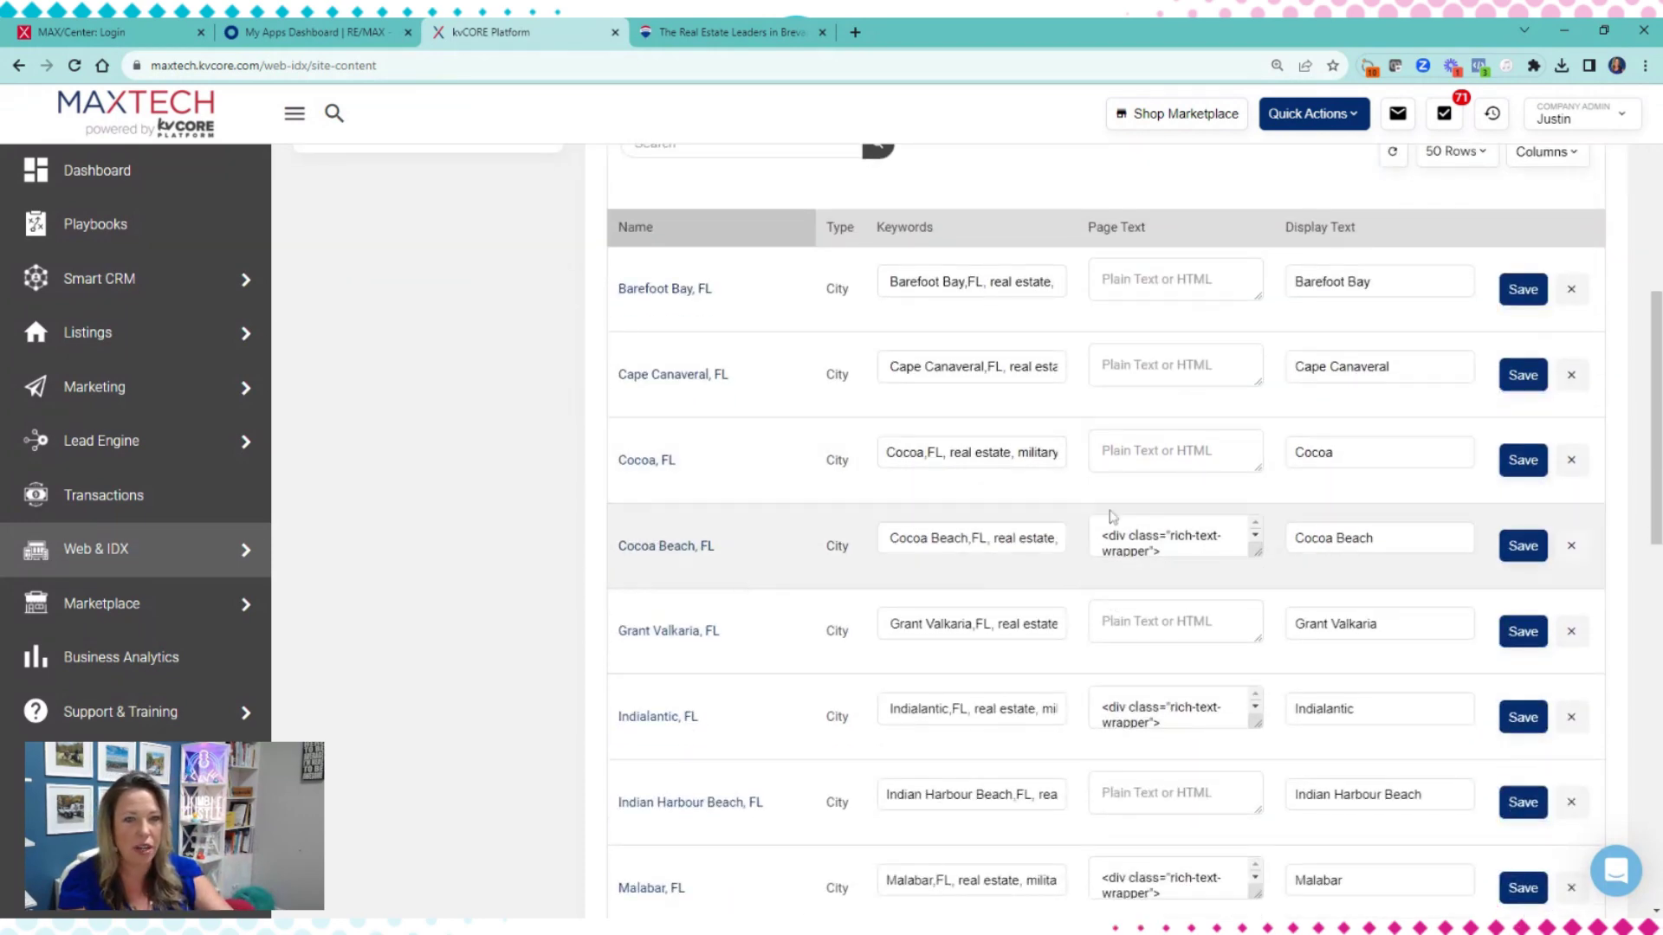
- Switch to the live RE/MAX Elite homepage and examine the cities listed under Areas We Cover
{"action": "left_click", "coordinate": [736, 32]}
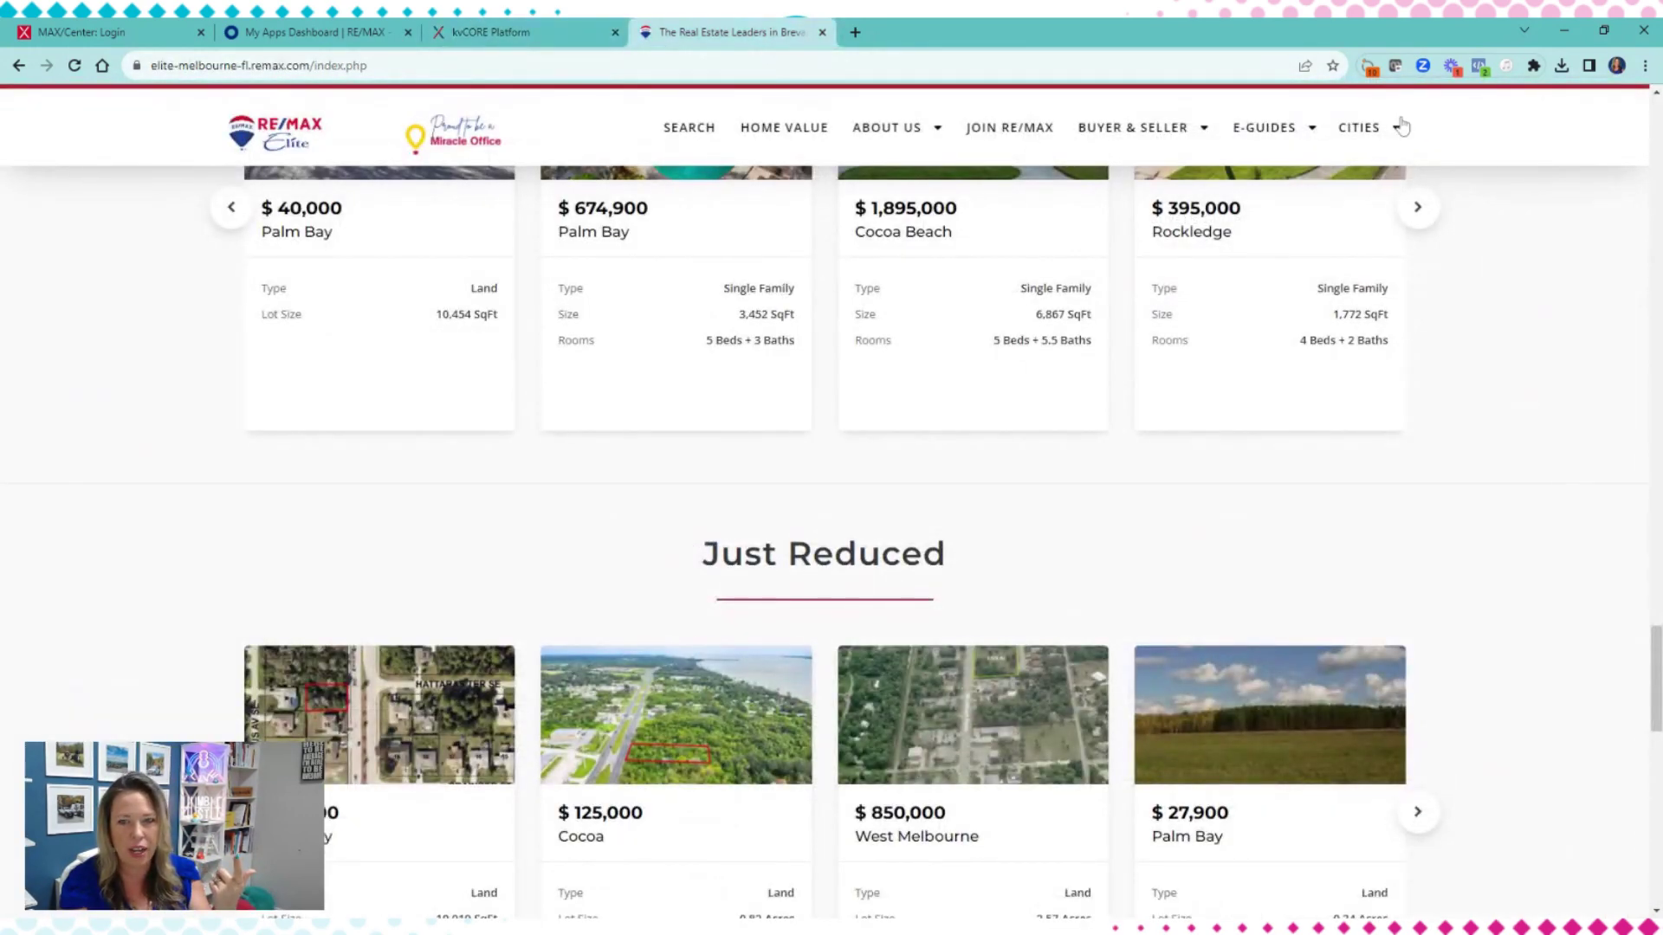
{"action": "left_click", "coordinate": [1366, 129]}
{"action": "scroll", "coordinate": [1496, 456], "scroll_direction": "down", "scroll_amount": 18}
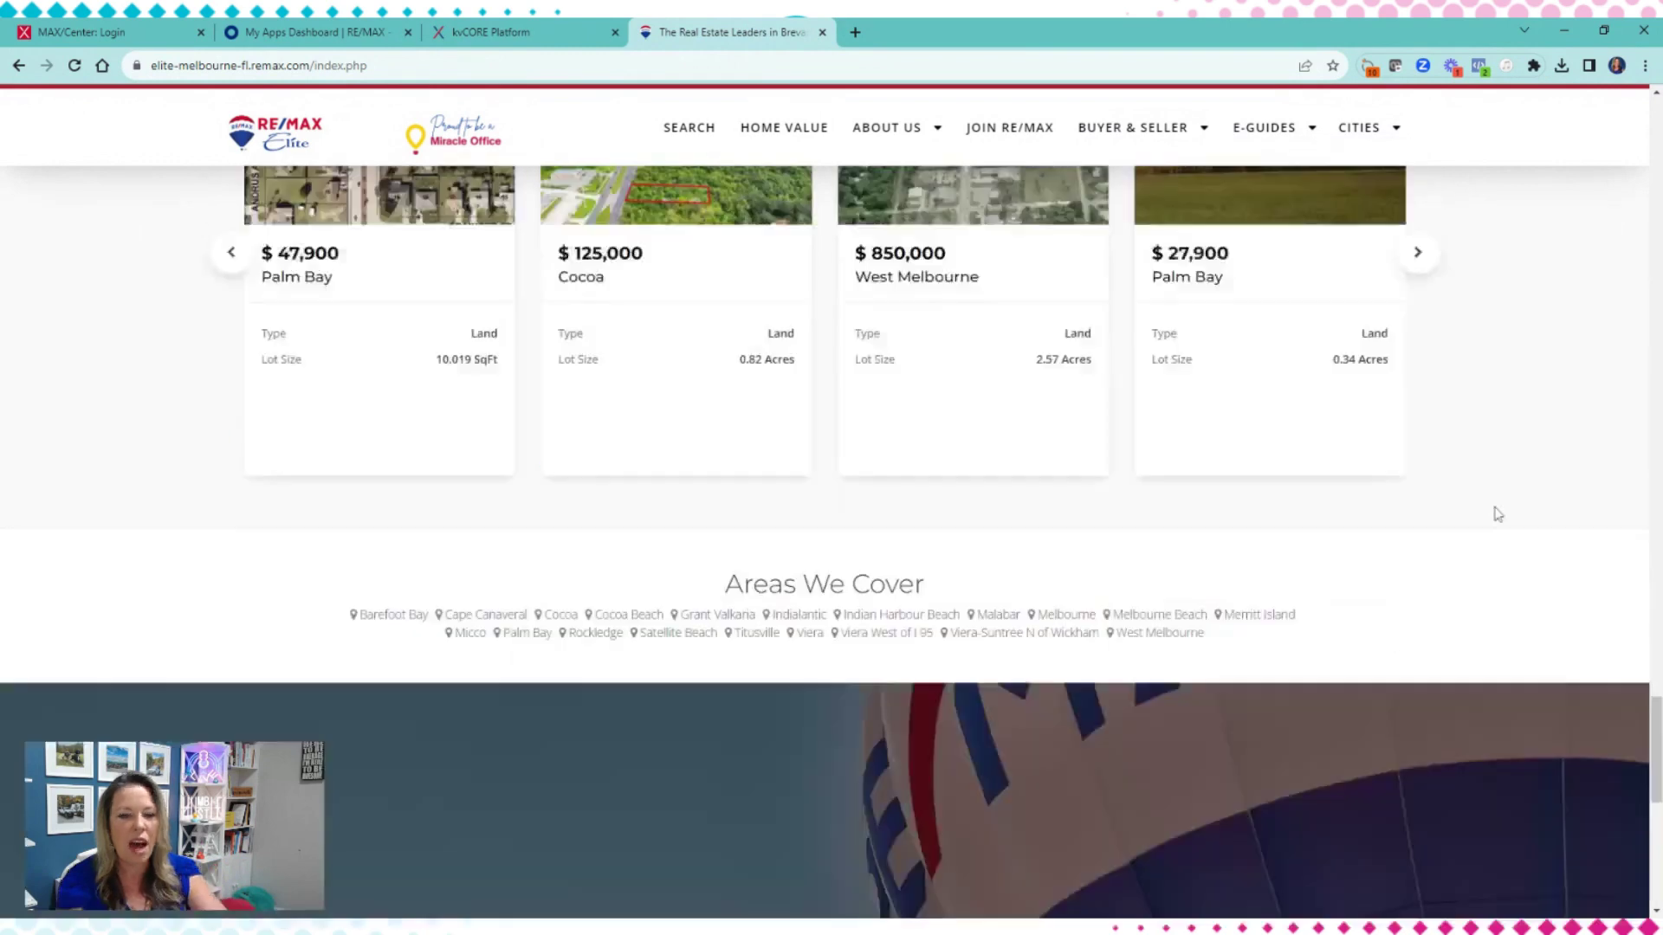
{"action": "scroll", "coordinate": [780, 449], "scroll_direction": "up", "scroll_amount": 10}
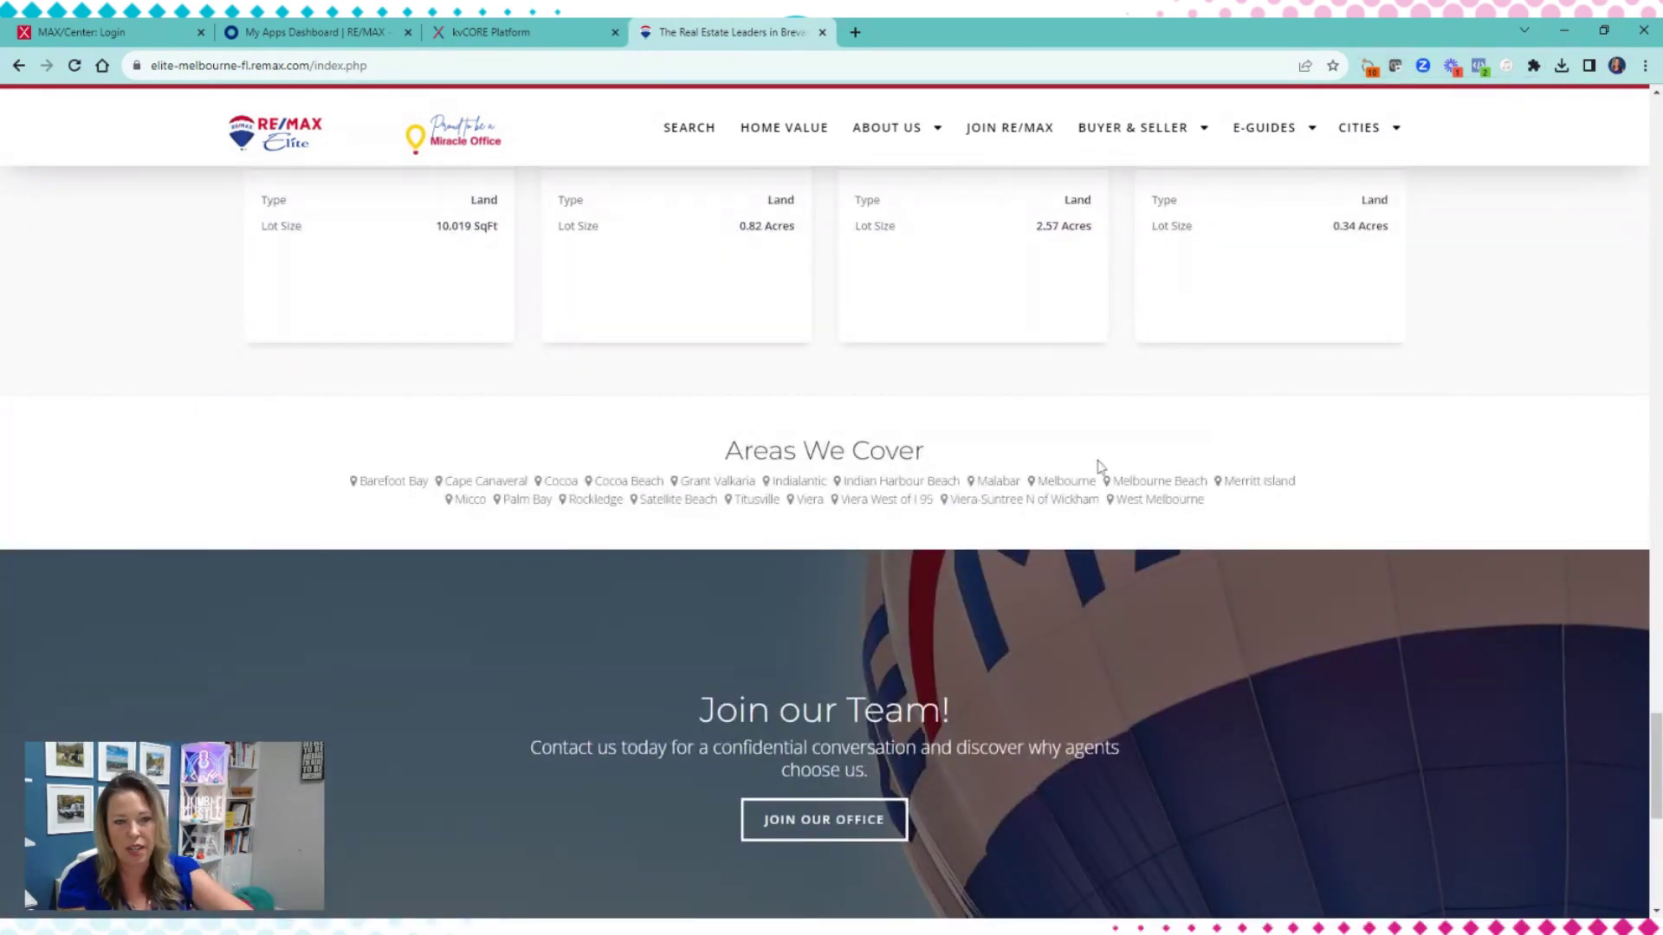
- Open the Cocoa Beach page from the live site's Cities navigation and check whether it loads
{"action": "left_click", "coordinate": [1377, 129]}
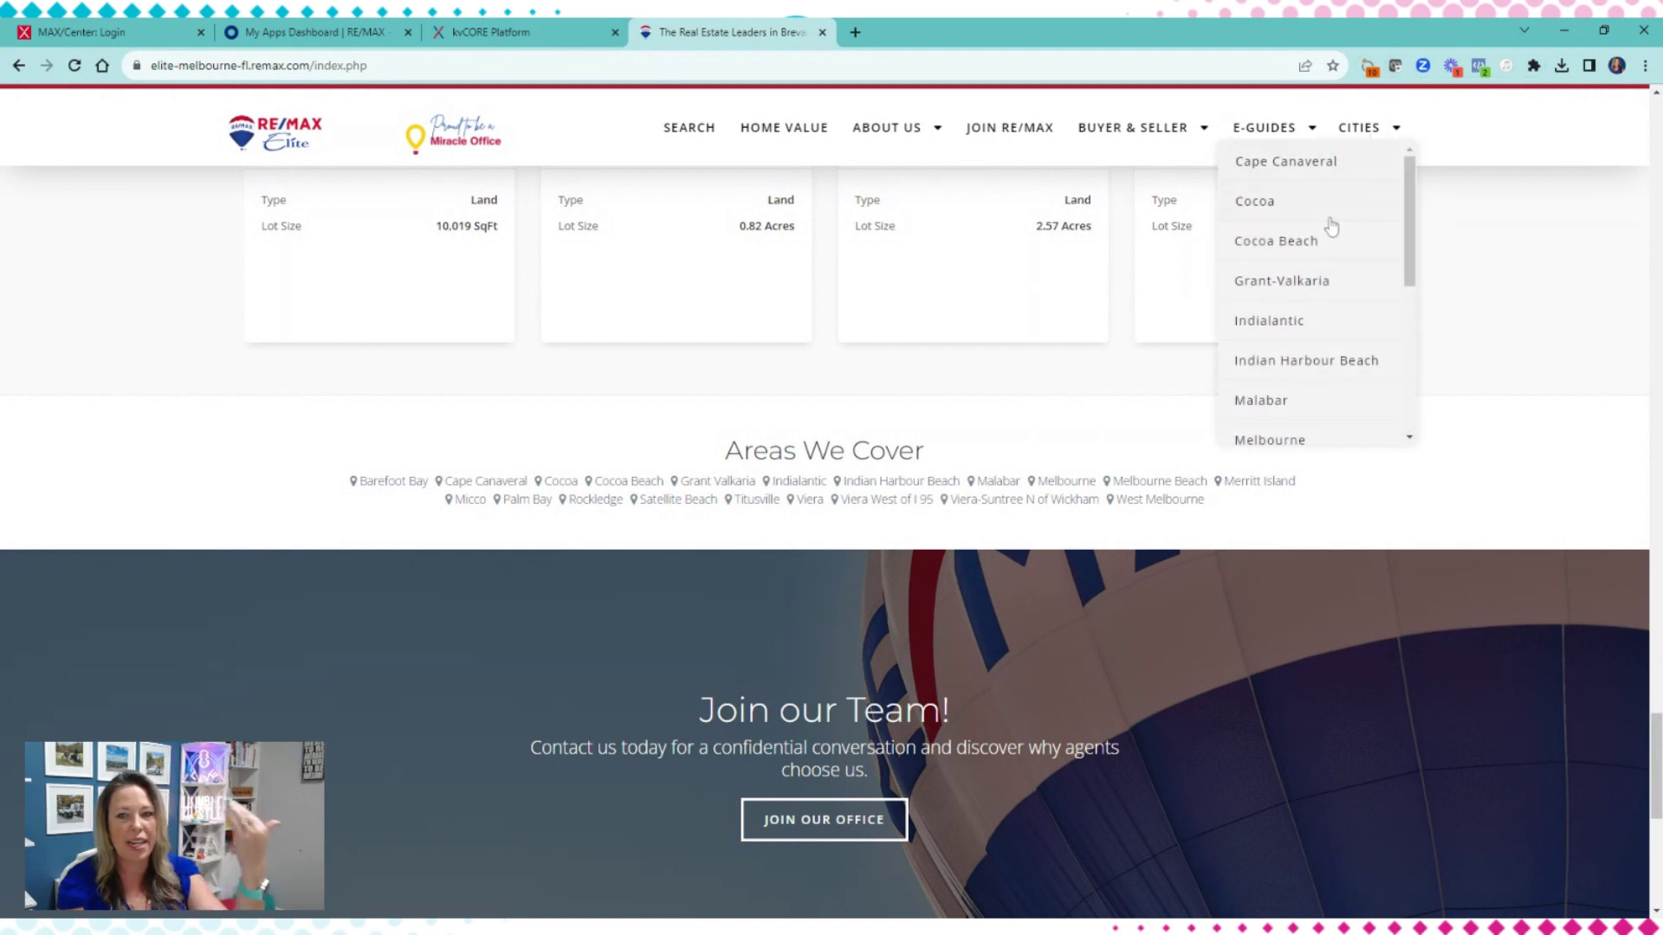
{"action": "left_click", "coordinate": [1316, 242]}
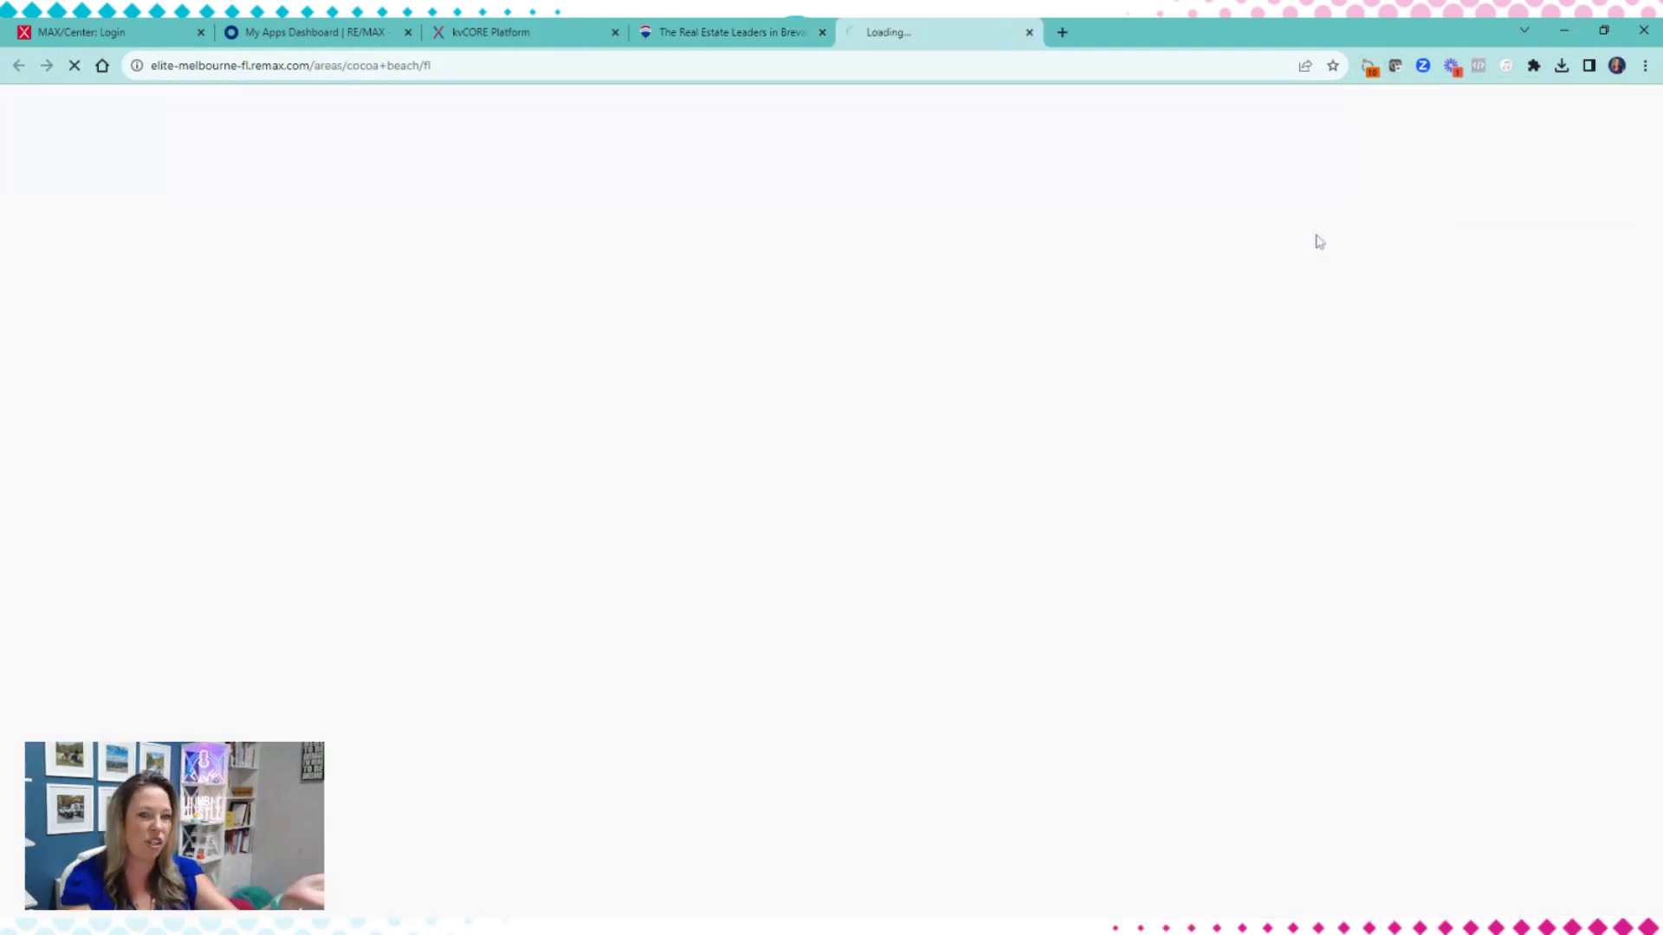
{"action": "left_click", "coordinate": [673, 35]}
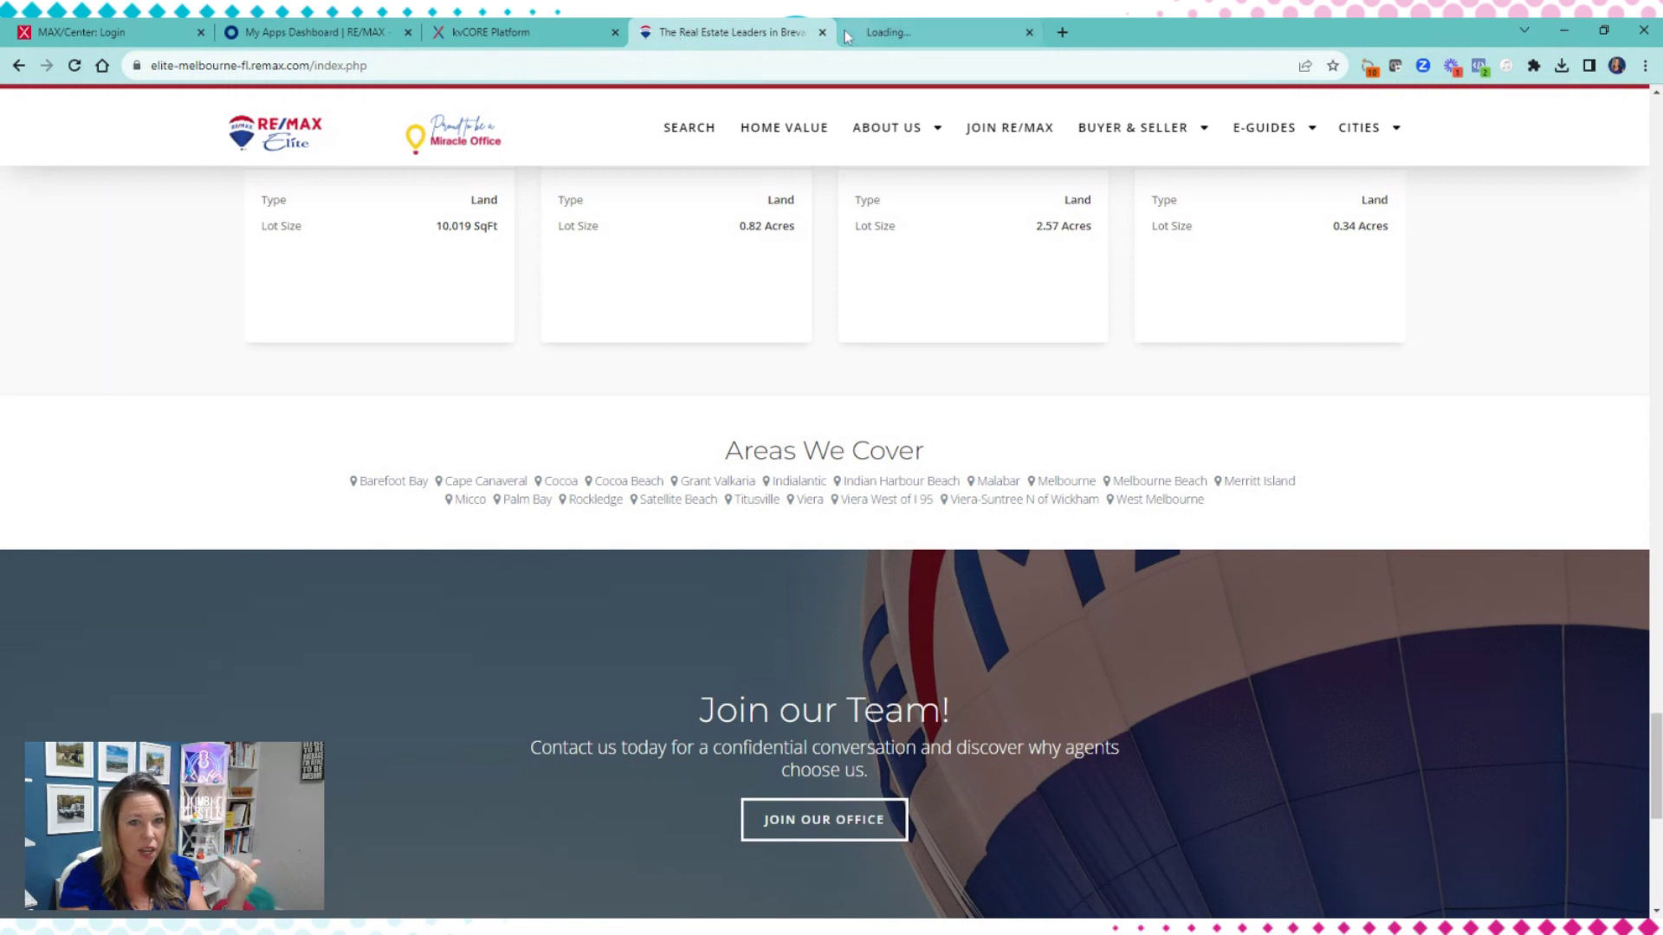
{"action": "key", "text": "ctrl+Tab"}
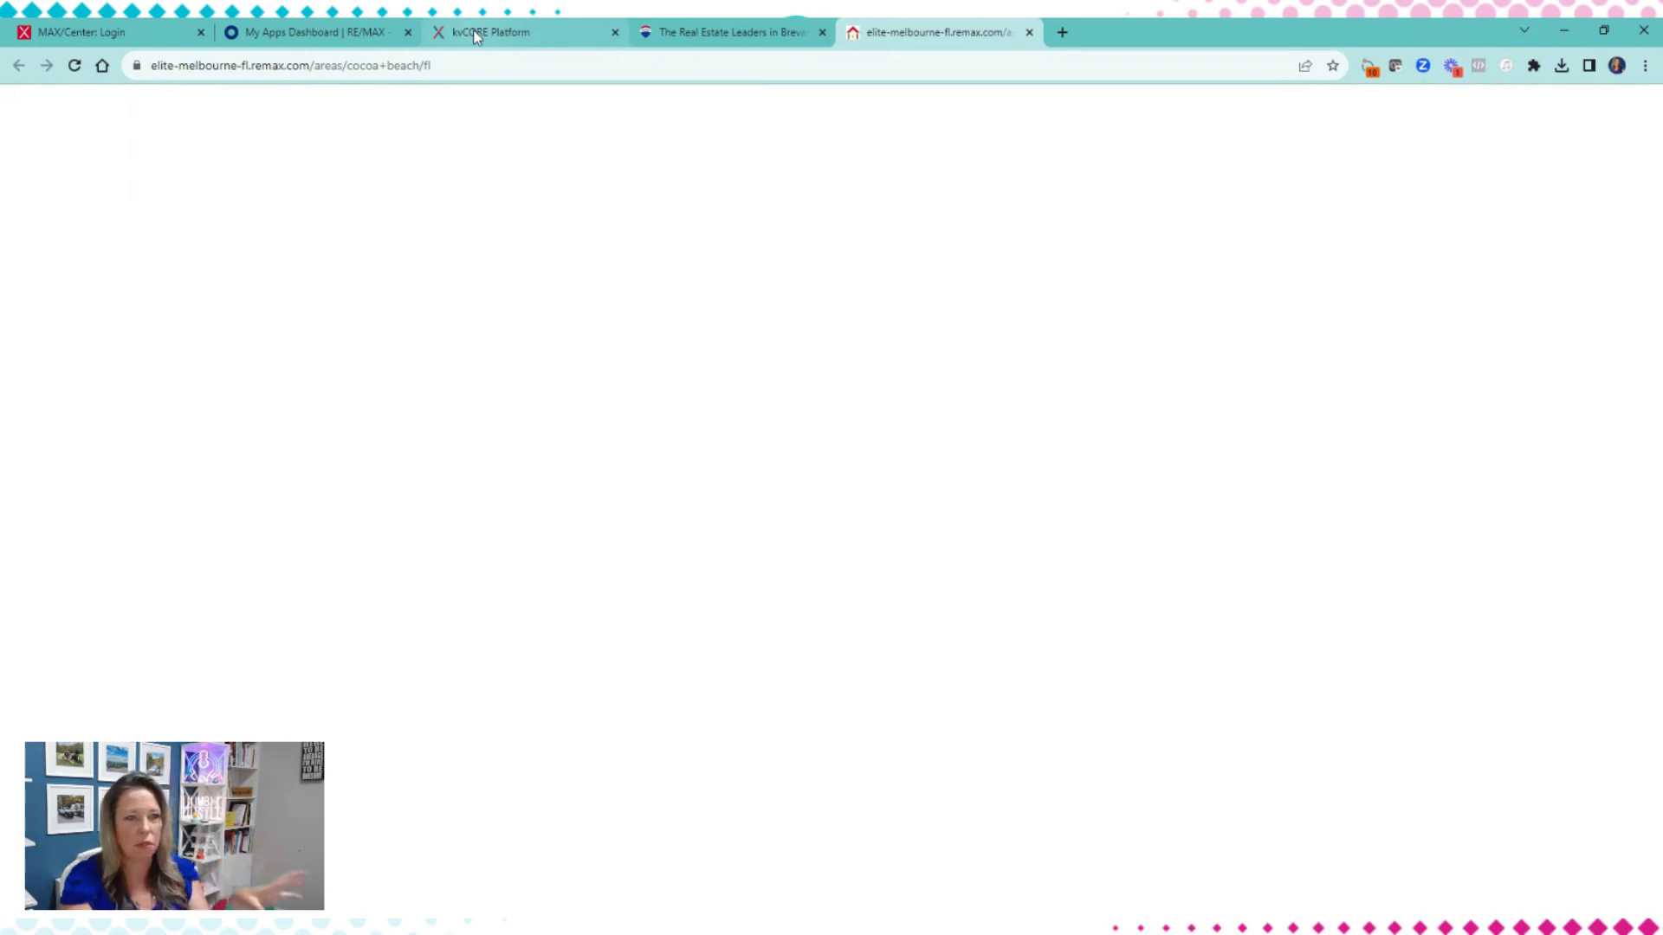
- Return to kvCORE and look through the full Service Areas and SEO list of cities and areas
{"action": "left_click", "coordinate": [519, 32]}
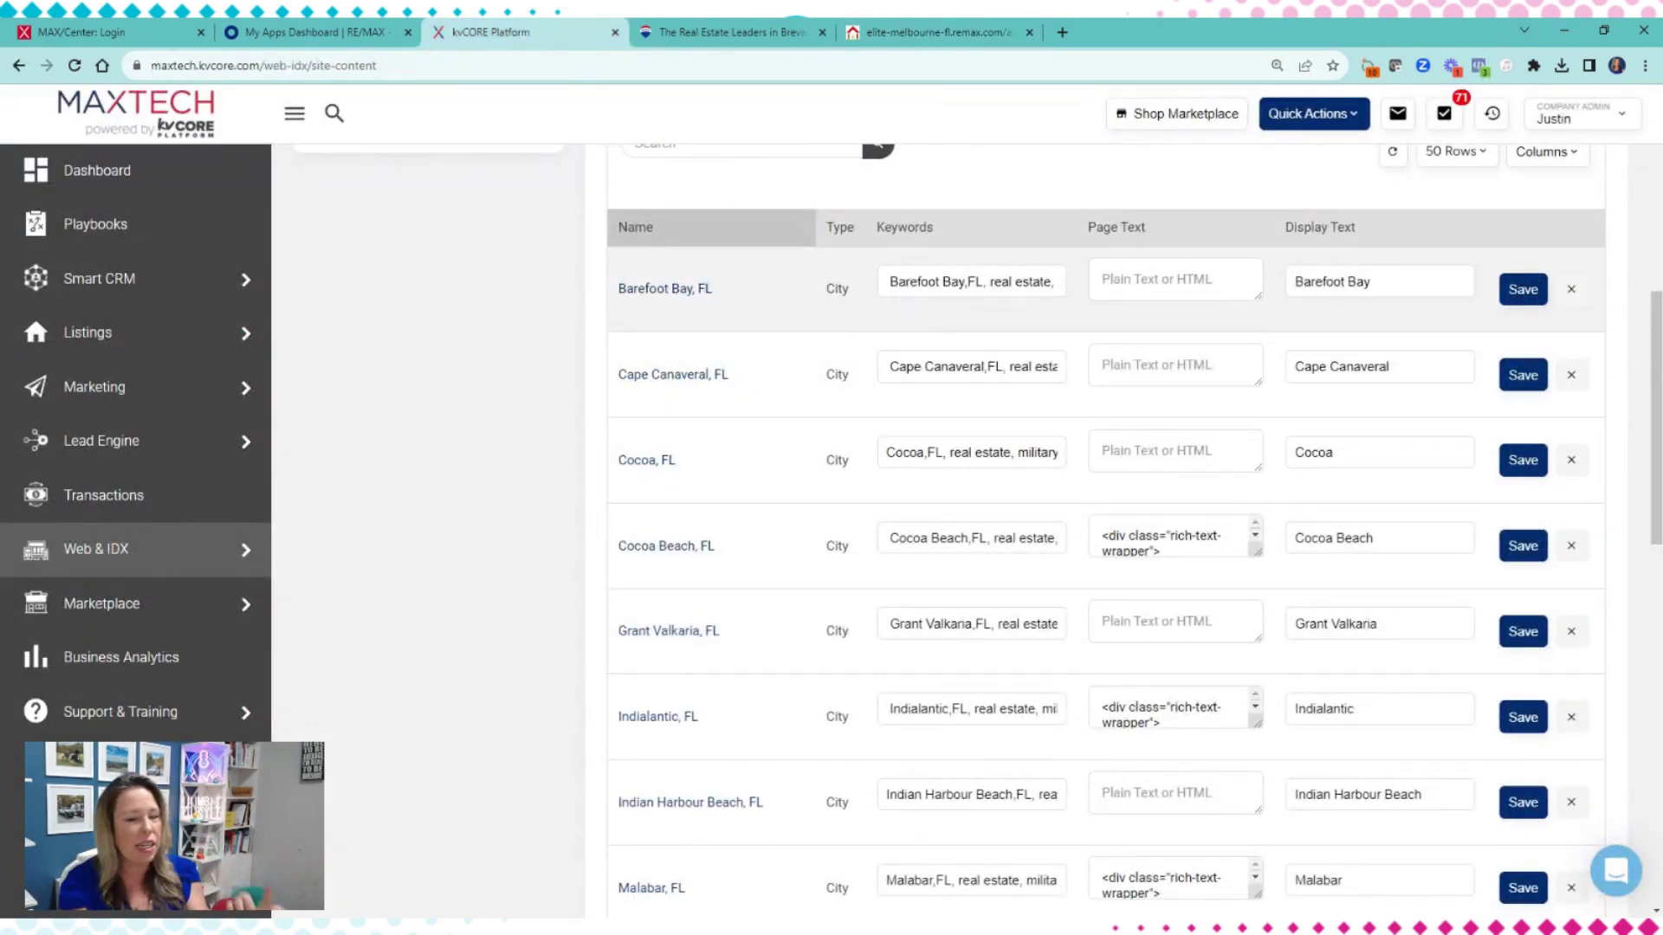
{"action": "scroll", "coordinate": [1031, 372], "scroll_direction": "down", "scroll_amount": 5}
{"action": "scroll", "coordinate": [1000, 446], "scroll_direction": "down", "scroll_amount": 8}
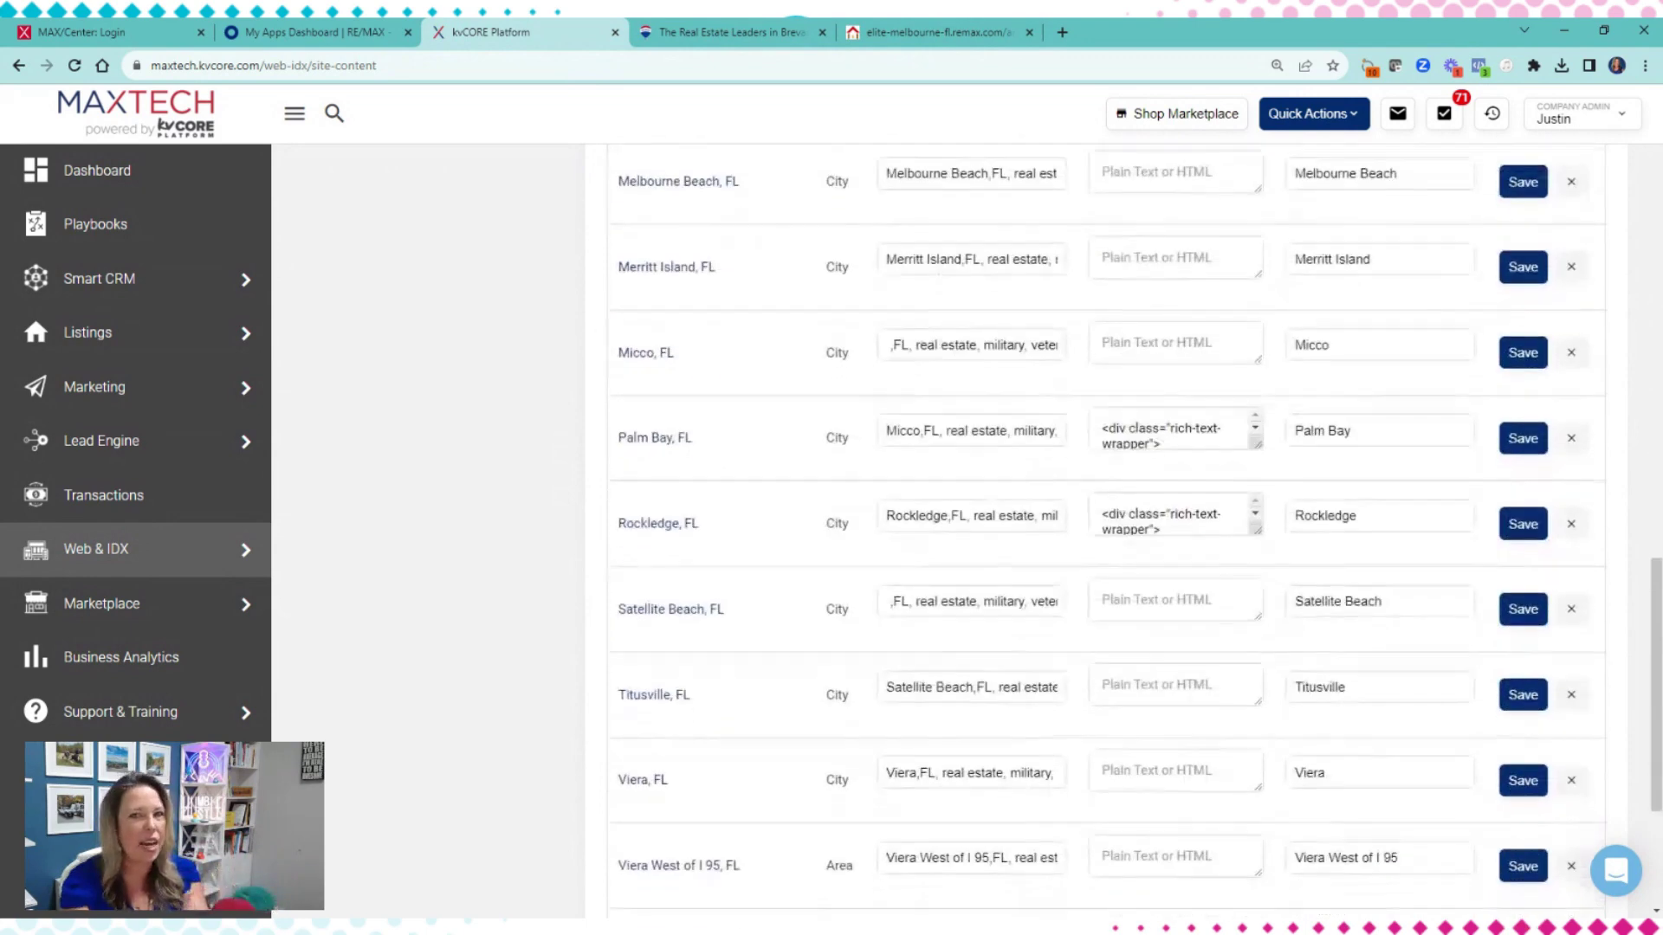
{"action": "scroll", "coordinate": [1000, 446], "scroll_direction": "up", "scroll_amount": 8}
{"action": "scroll", "coordinate": [1003, 446], "scroll_direction": "up", "scroll_amount": 10}
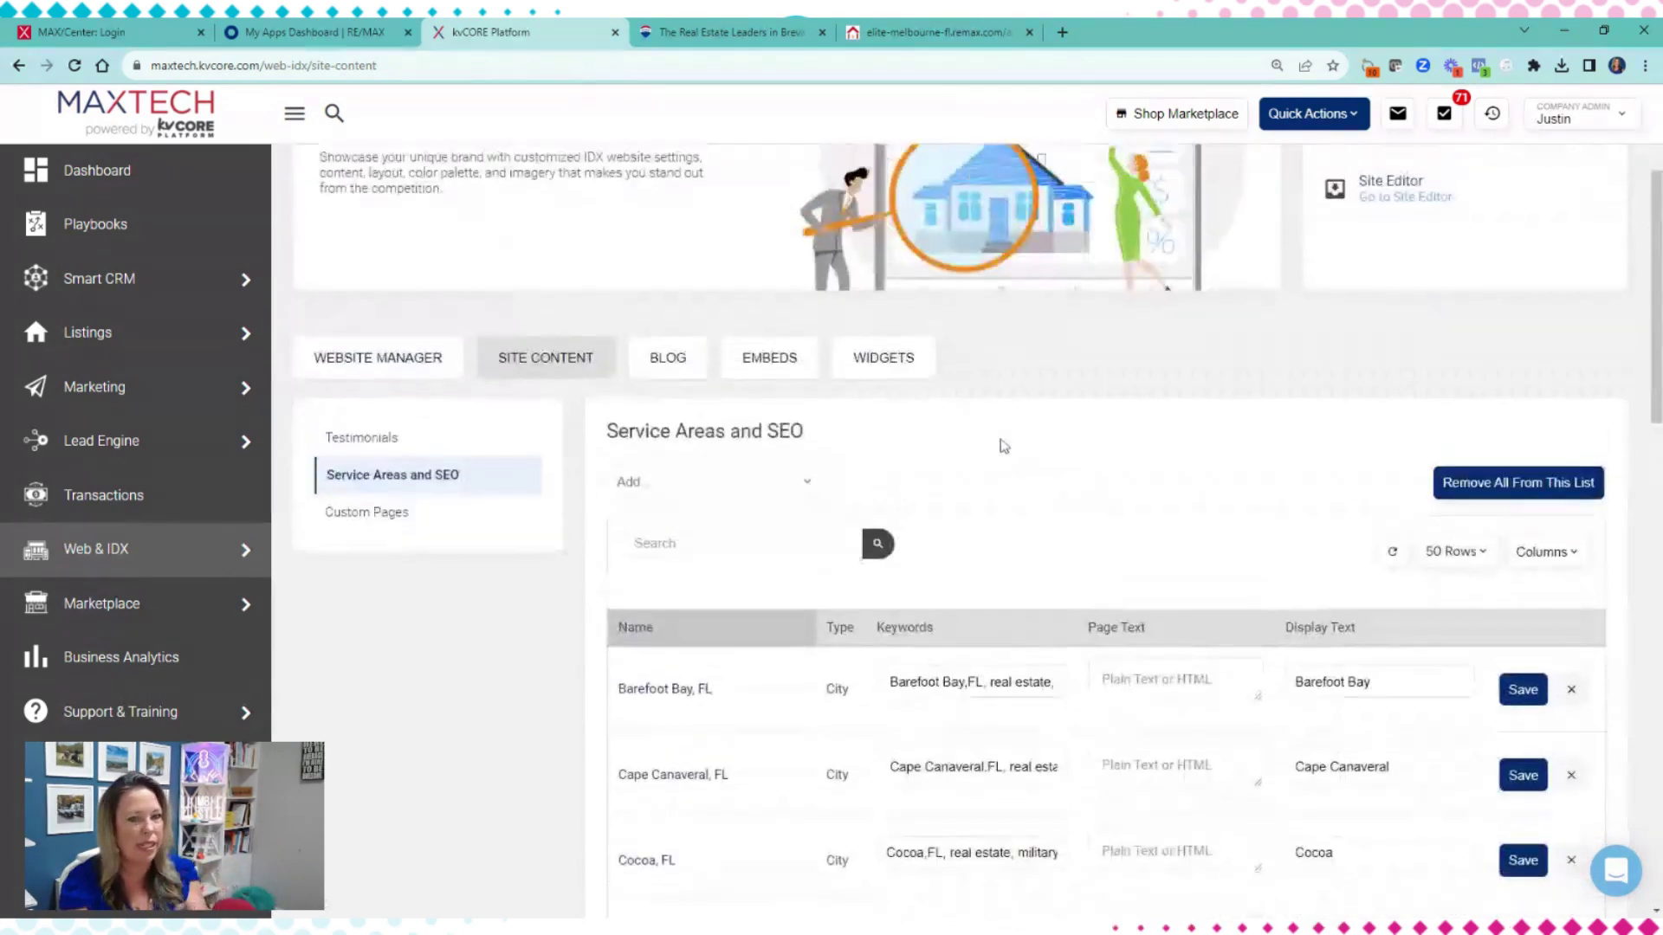
{"action": "scroll", "coordinate": [1002, 446], "scroll_direction": "down", "scroll_amount": 3}
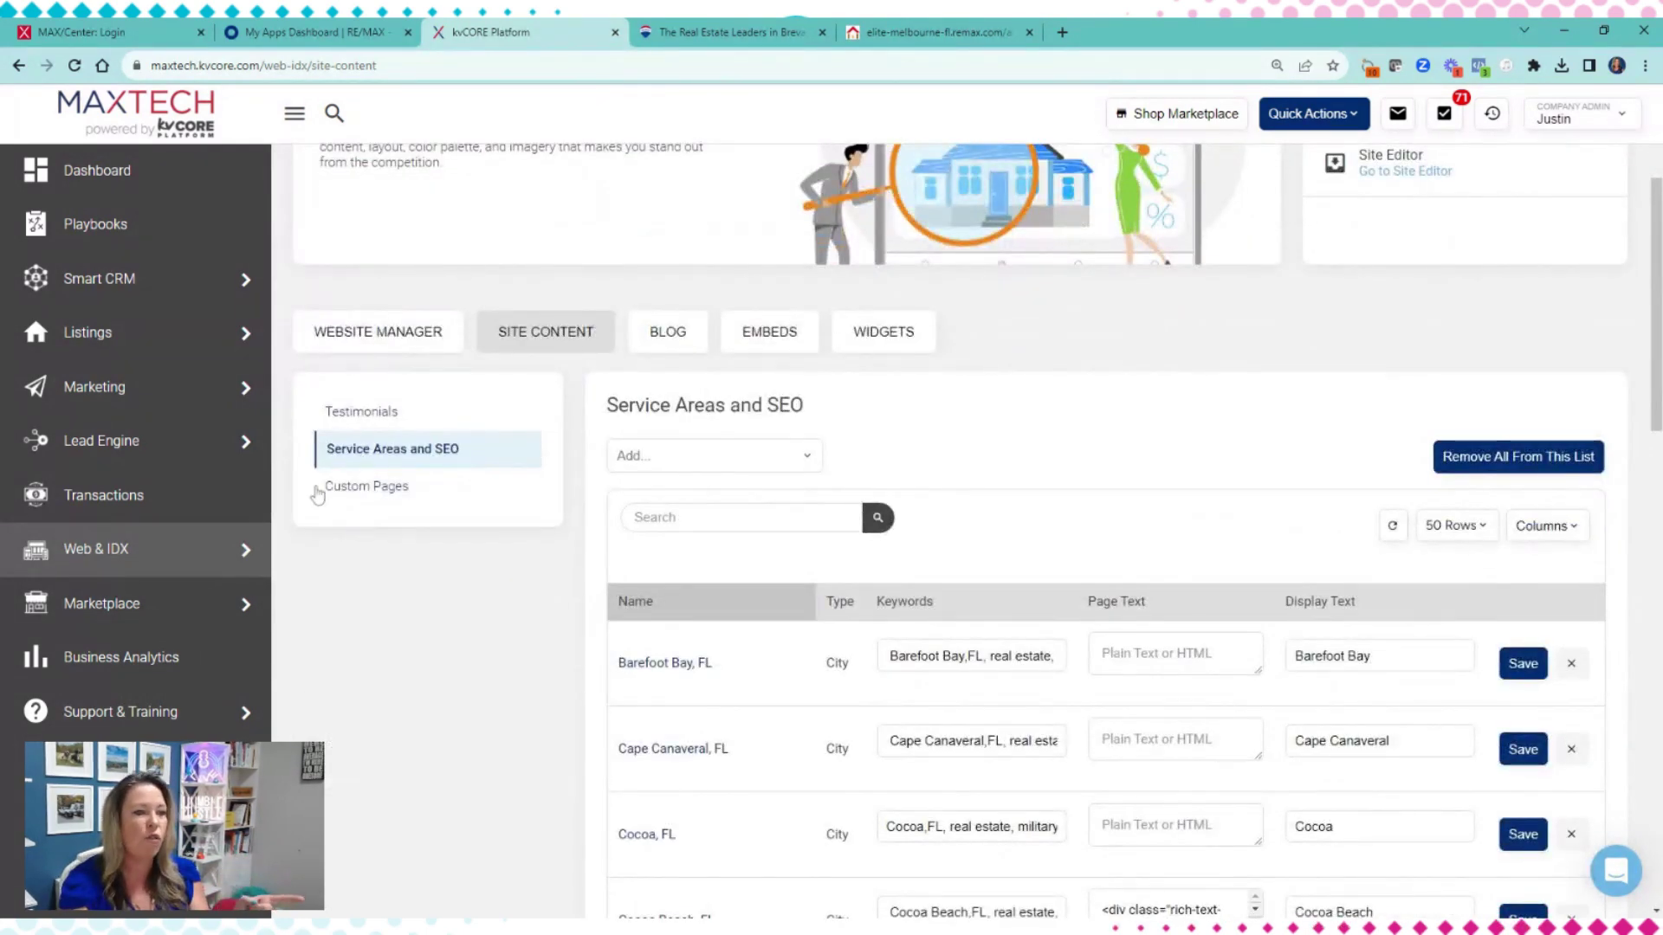
- Show the Custom Pages list and review the pages' titles, categories and published status
{"action": "left_click", "coordinate": [362, 488]}
{"action": "scroll", "coordinate": [952, 472], "scroll_direction": "down", "scroll_amount": 10}
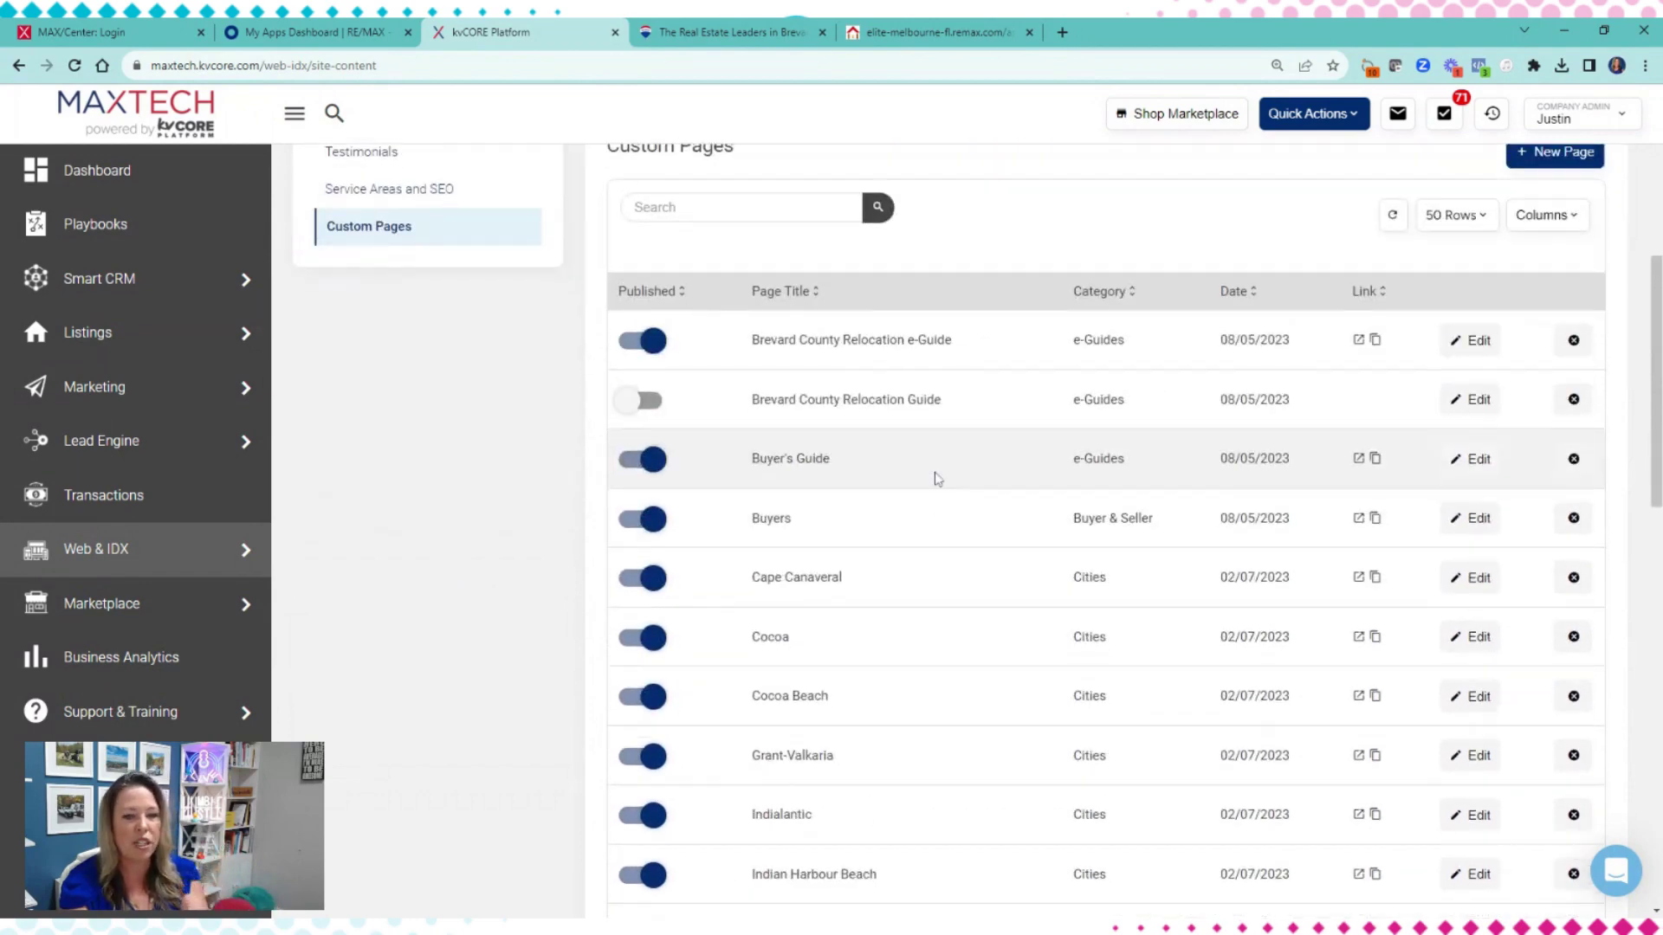
{"action": "scroll", "coordinate": [909, 641], "scroll_direction": "down", "scroll_amount": 8}
{"action": "scroll", "coordinate": [908, 650], "scroll_direction": "up", "scroll_amount": 15}
{"action": "scroll", "coordinate": [908, 650], "scroll_direction": "up", "scroll_amount": 5}
{"action": "scroll", "coordinate": [906, 648], "scroll_direction": "down", "scroll_amount": 5}
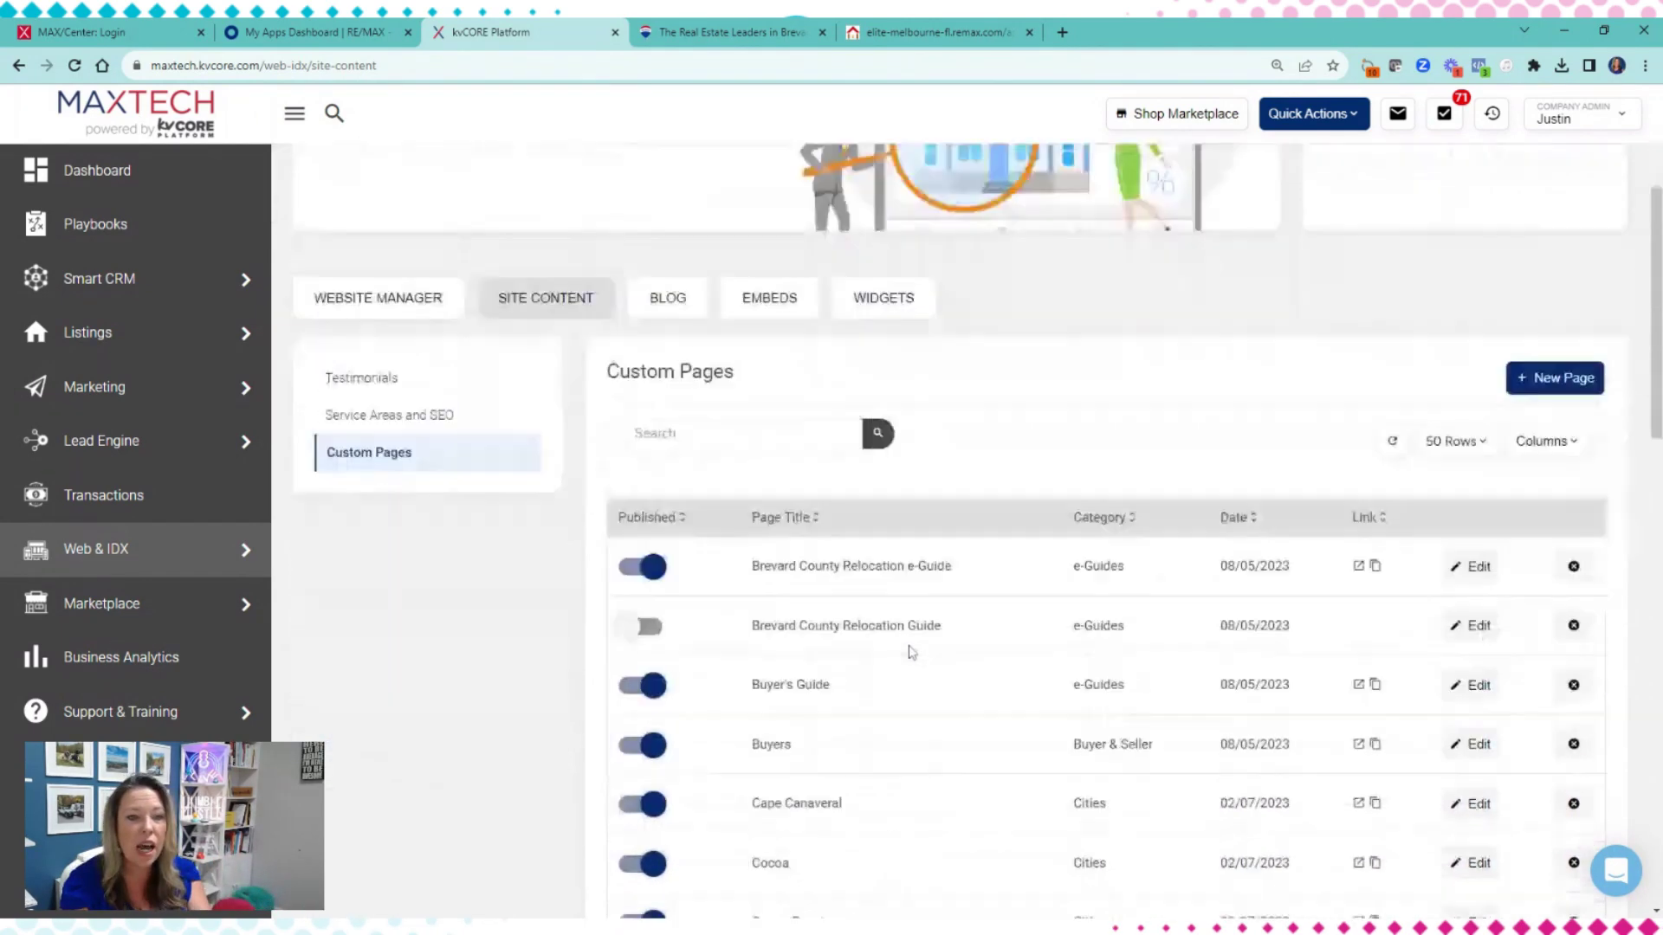
{"action": "scroll", "coordinate": [887, 507], "scroll_direction": "down", "scroll_amount": 4}
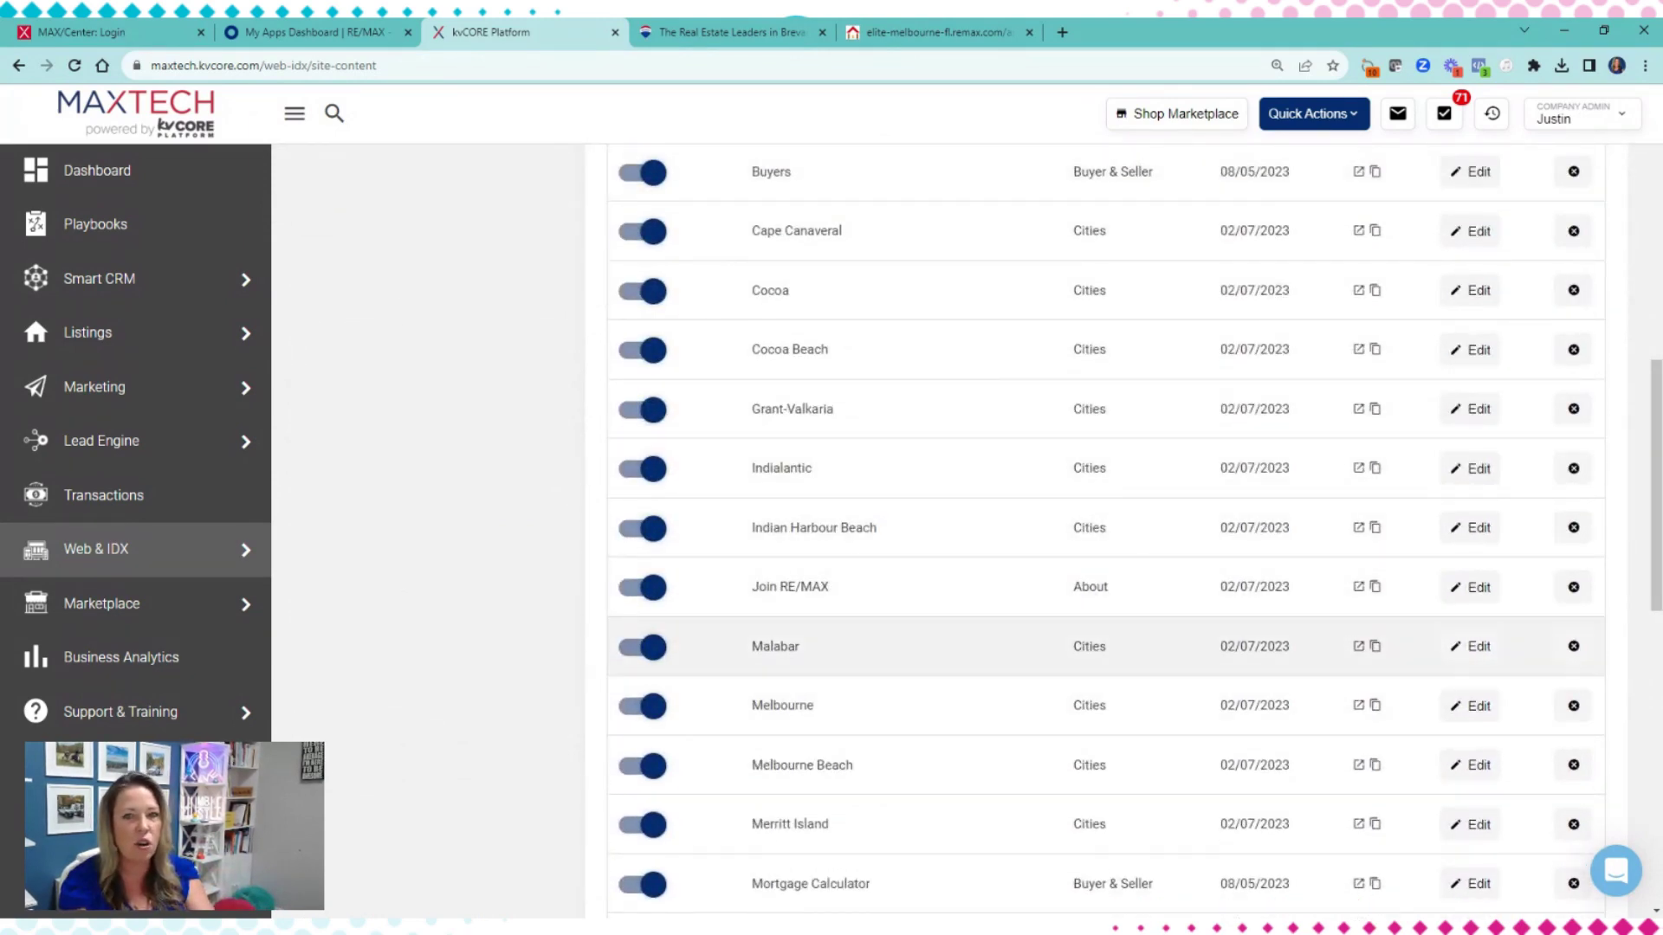
{"action": "scroll", "coordinate": [972, 438], "scroll_direction": "up", "scroll_amount": 3}
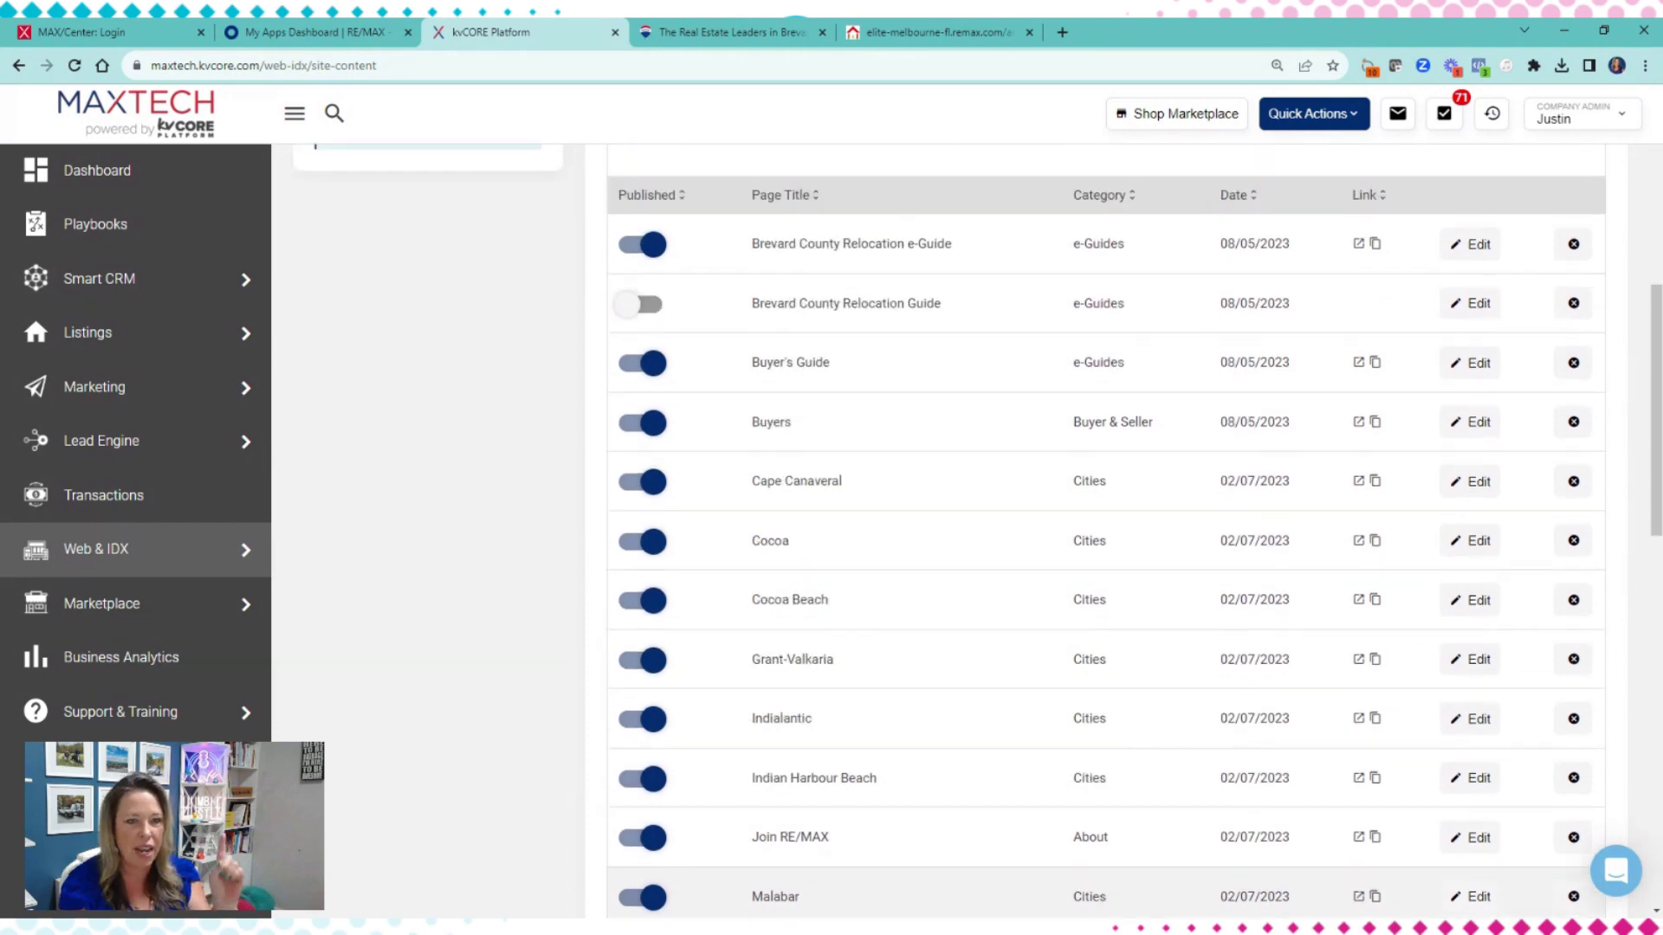
- Open the Cocoa Beach custom page for editing and compare its URL with the Cocoa Beach link under Areas We Cover on the live site
{"action": "left_click", "coordinate": [1466, 609]}
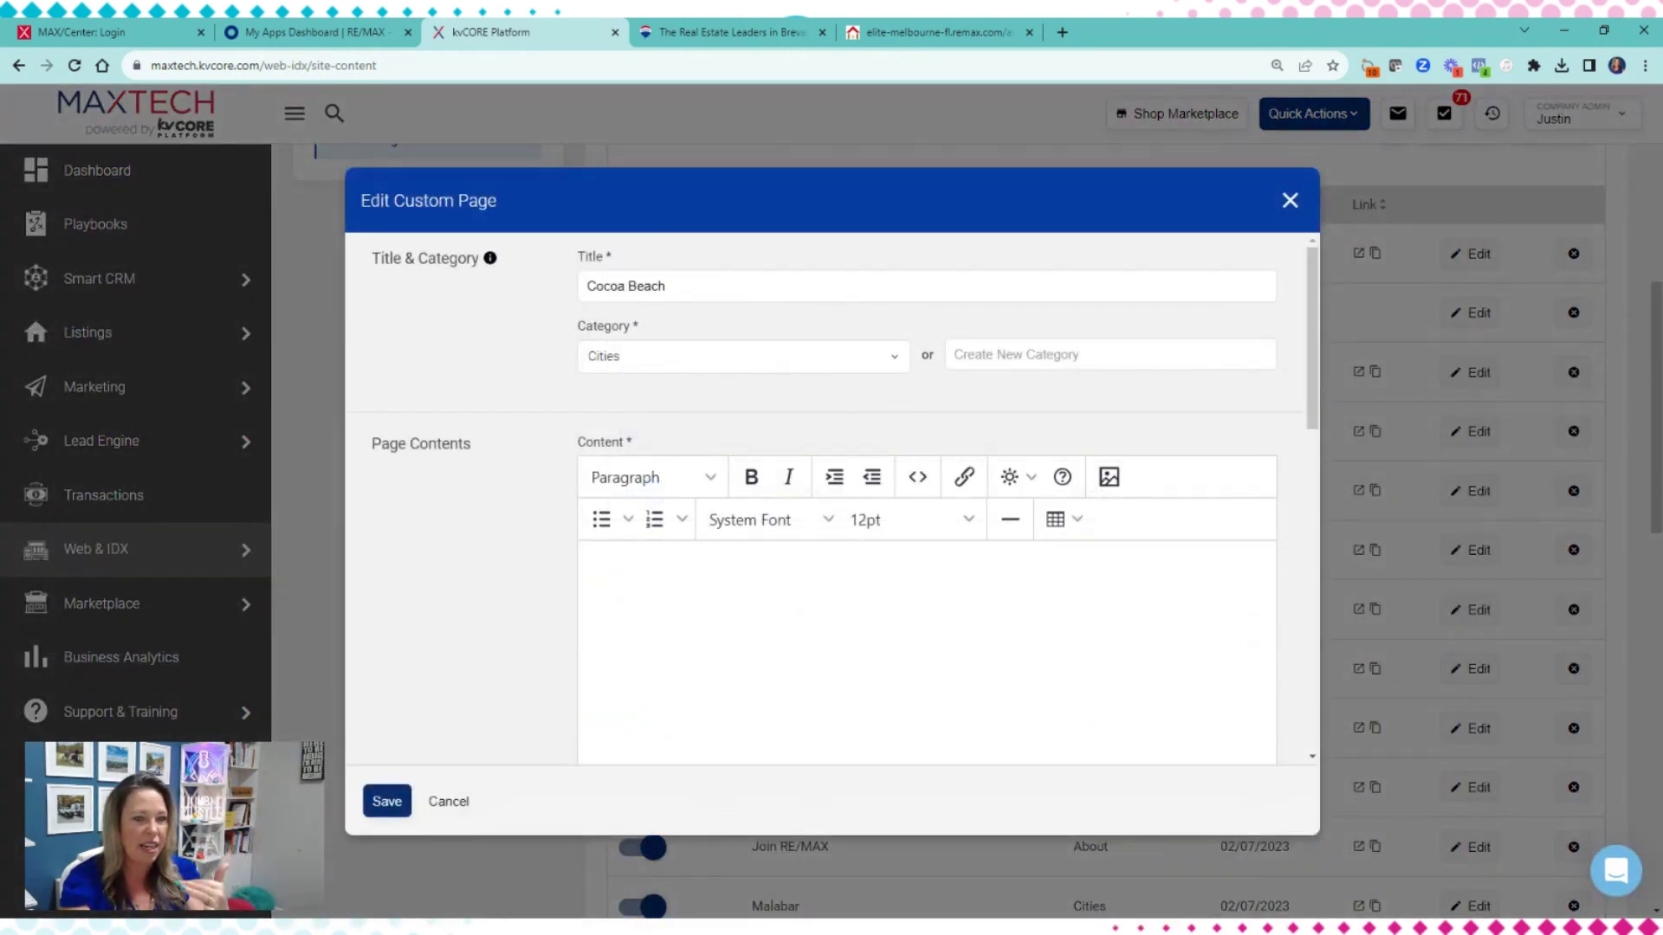
{"action": "scroll", "coordinate": [606, 338], "scroll_direction": "down", "scroll_amount": 3}
{"action": "scroll", "coordinate": [485, 415], "scroll_direction": "down", "scroll_amount": 3}
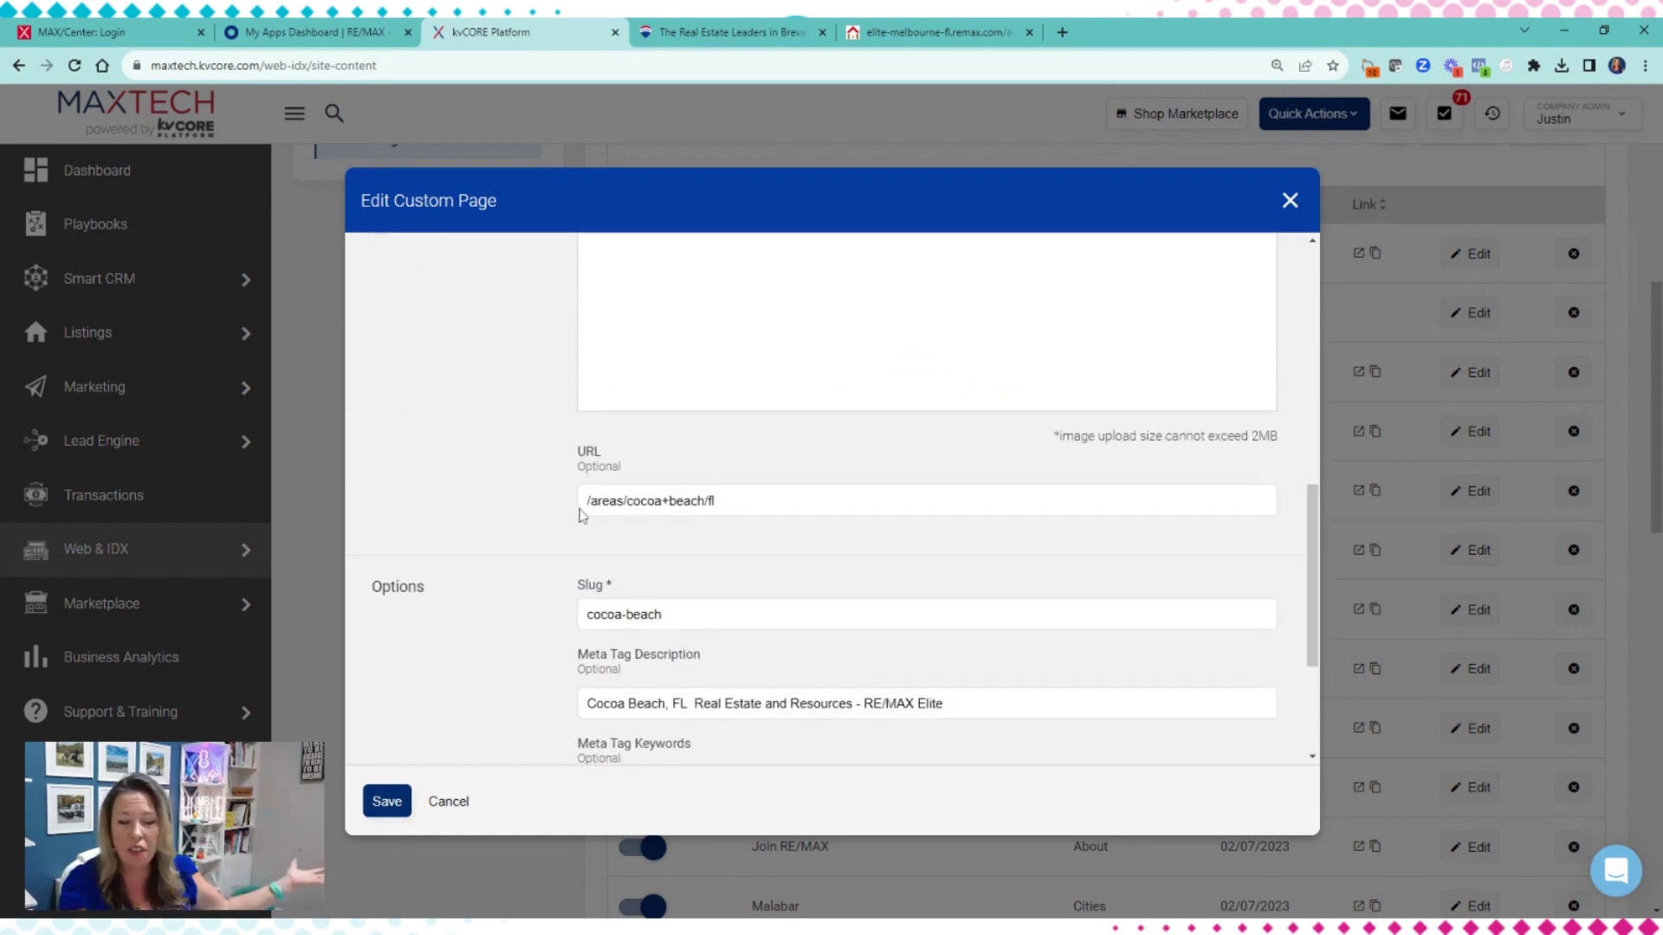
{"action": "triple_click", "coordinate": [650, 500]}
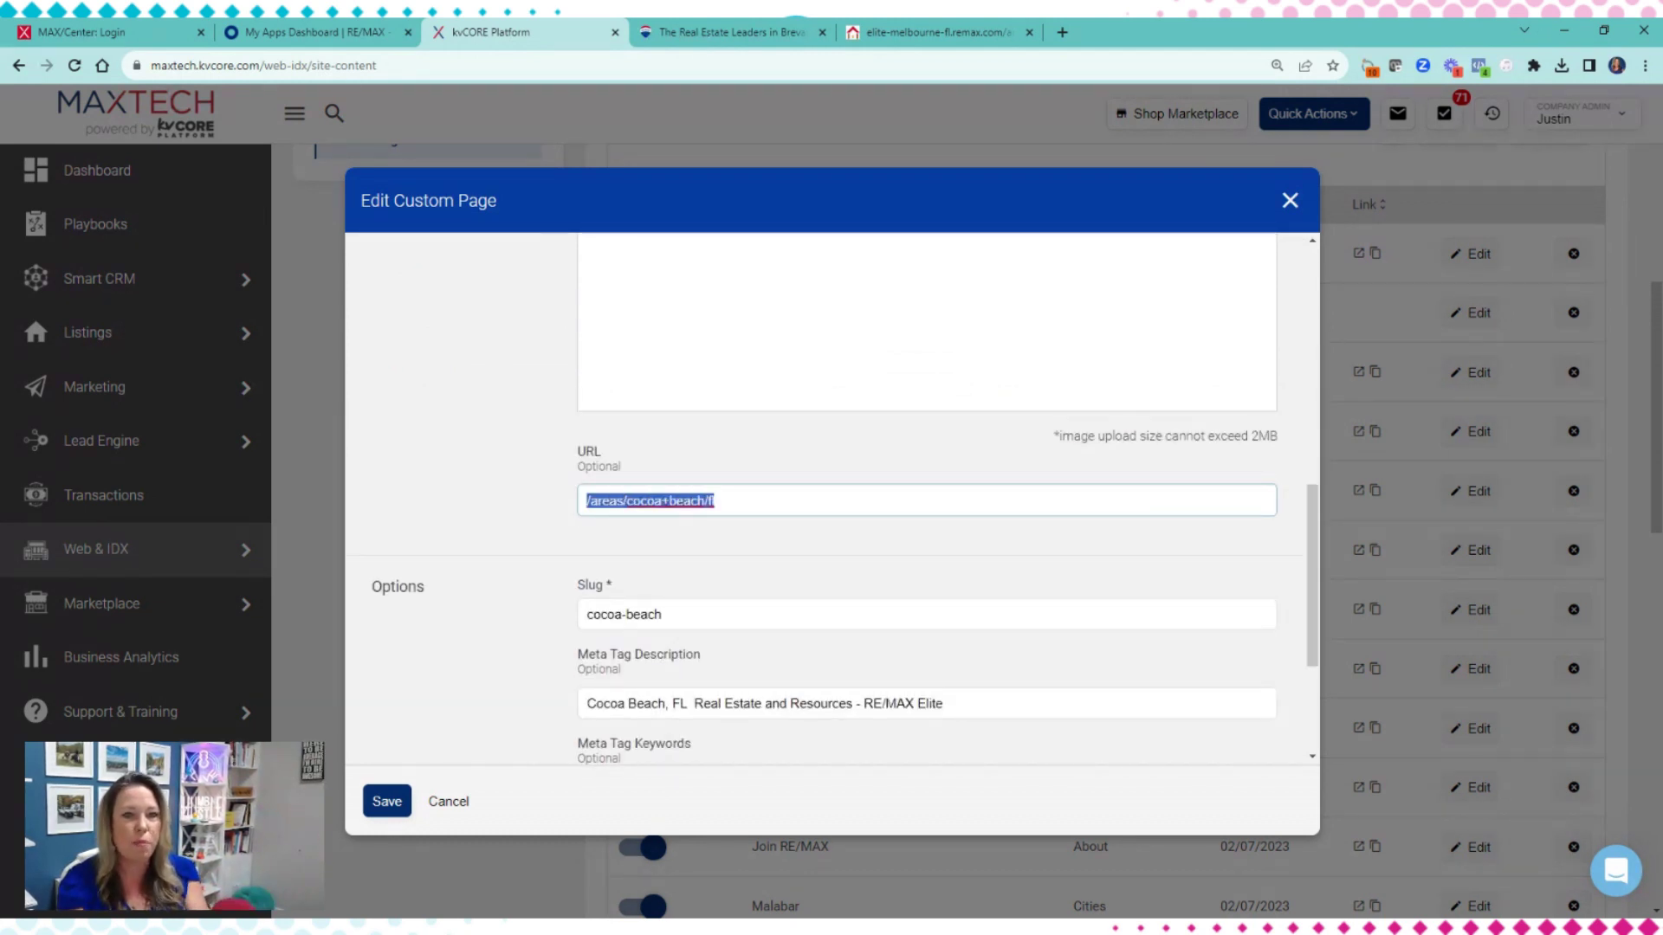
{"action": "left_click", "coordinate": [762, 32]}
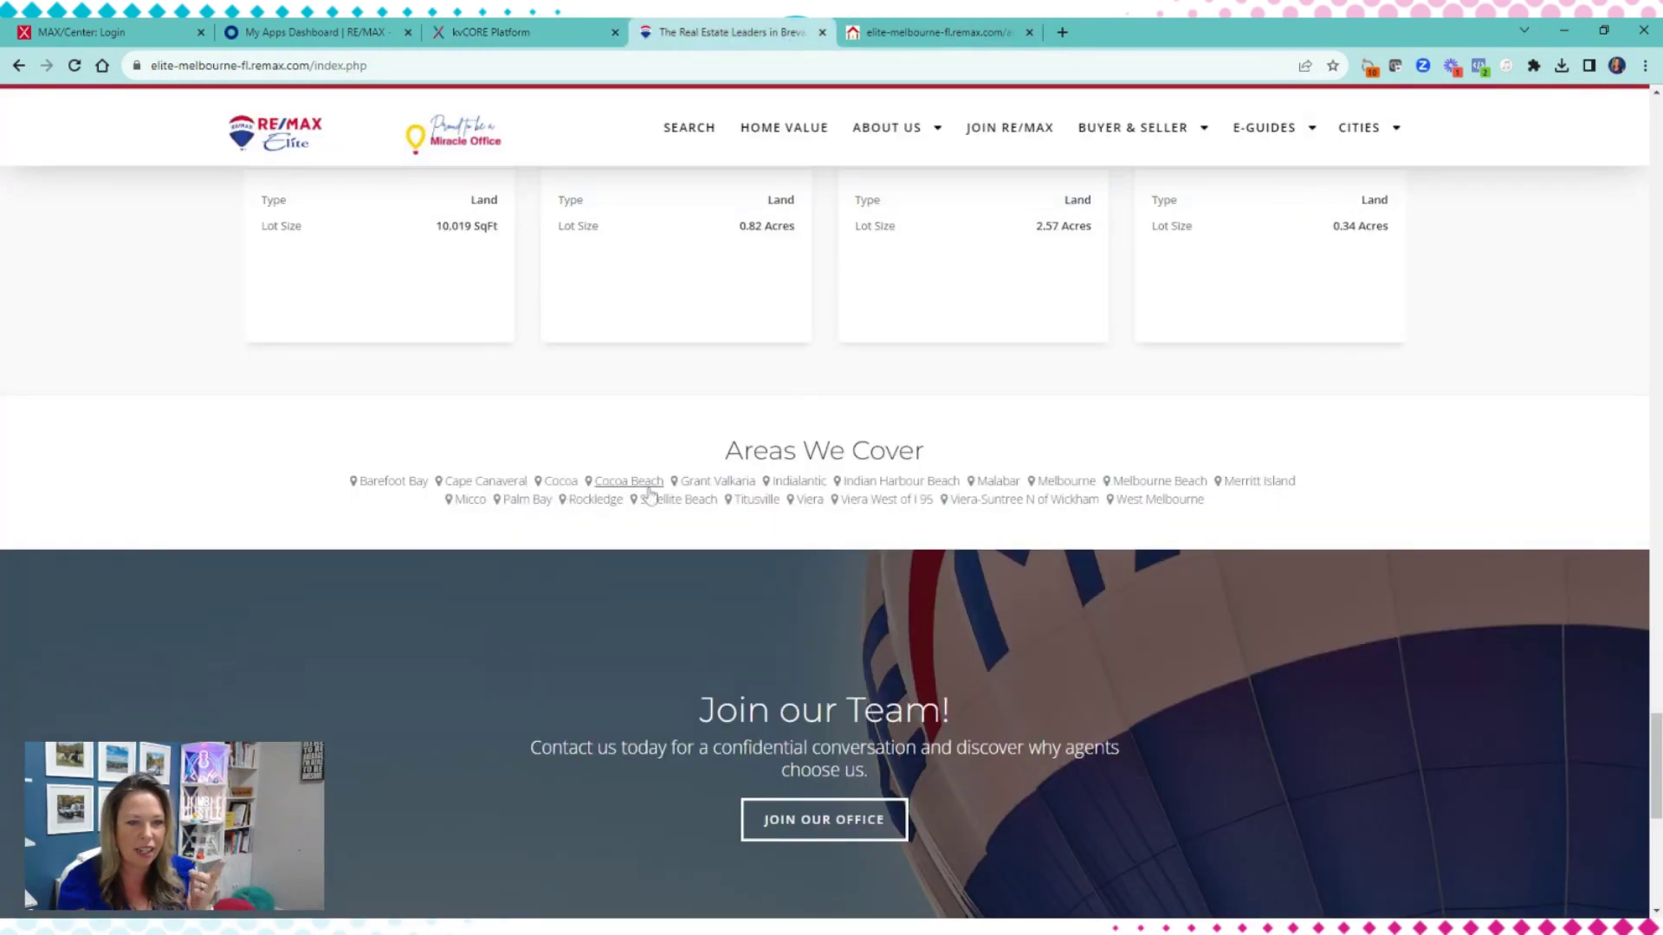
{"action": "left_click", "coordinate": [490, 32]}
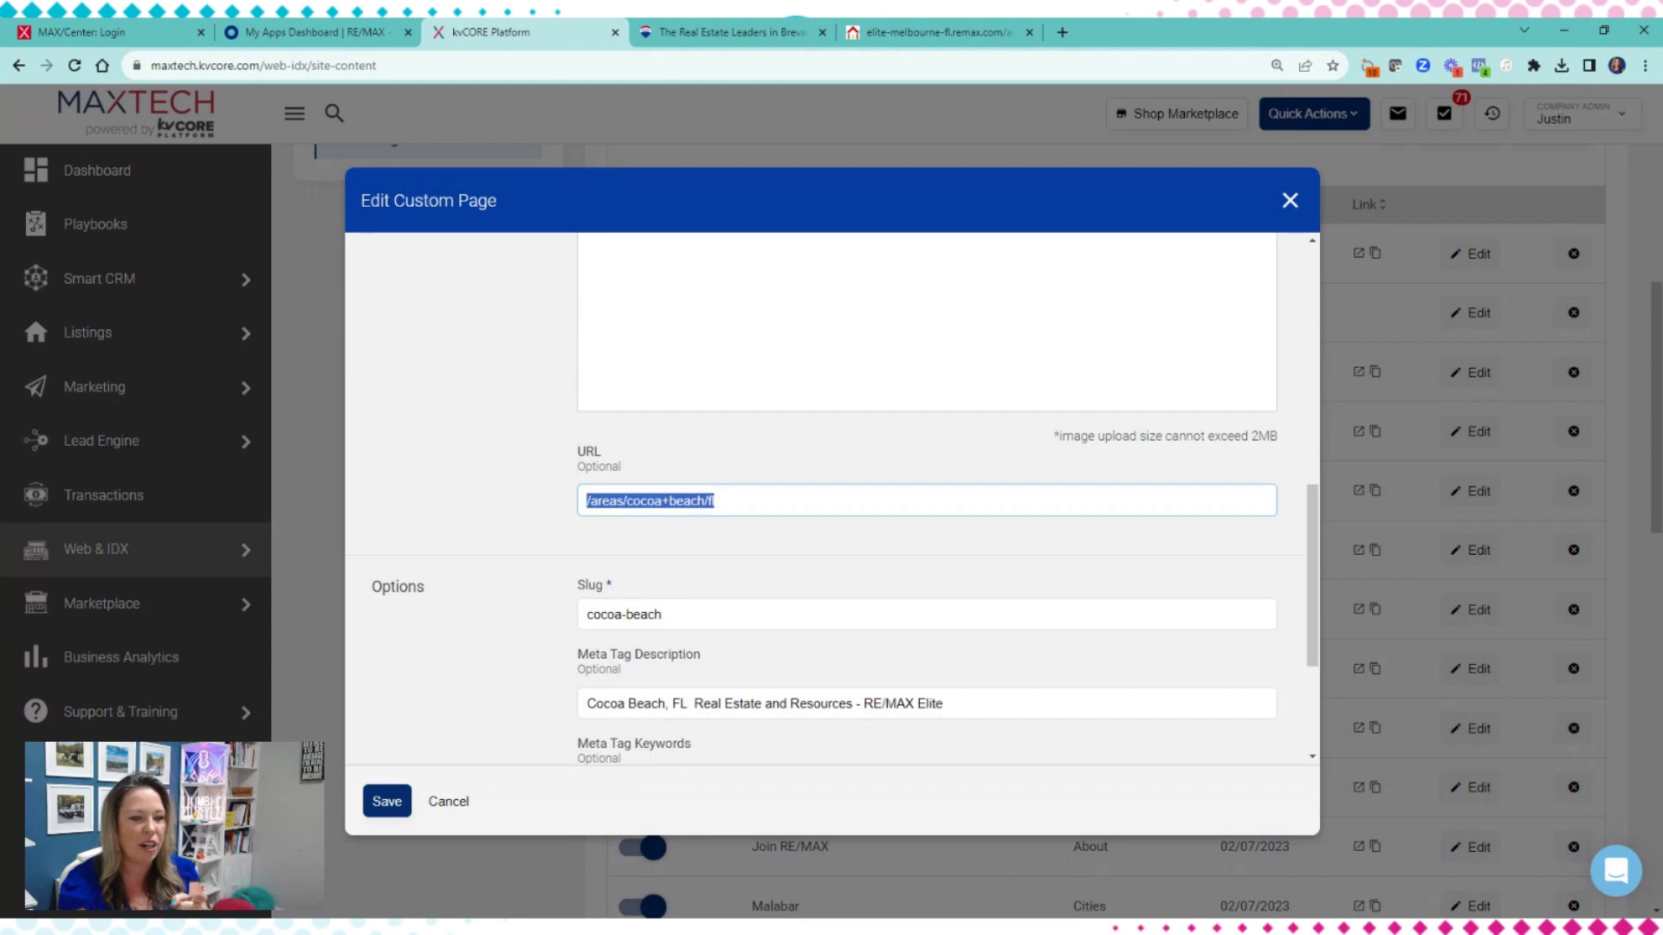
{"action": "left_click", "coordinate": [715, 500]}
{"action": "key", "text": "ctrl+a"}
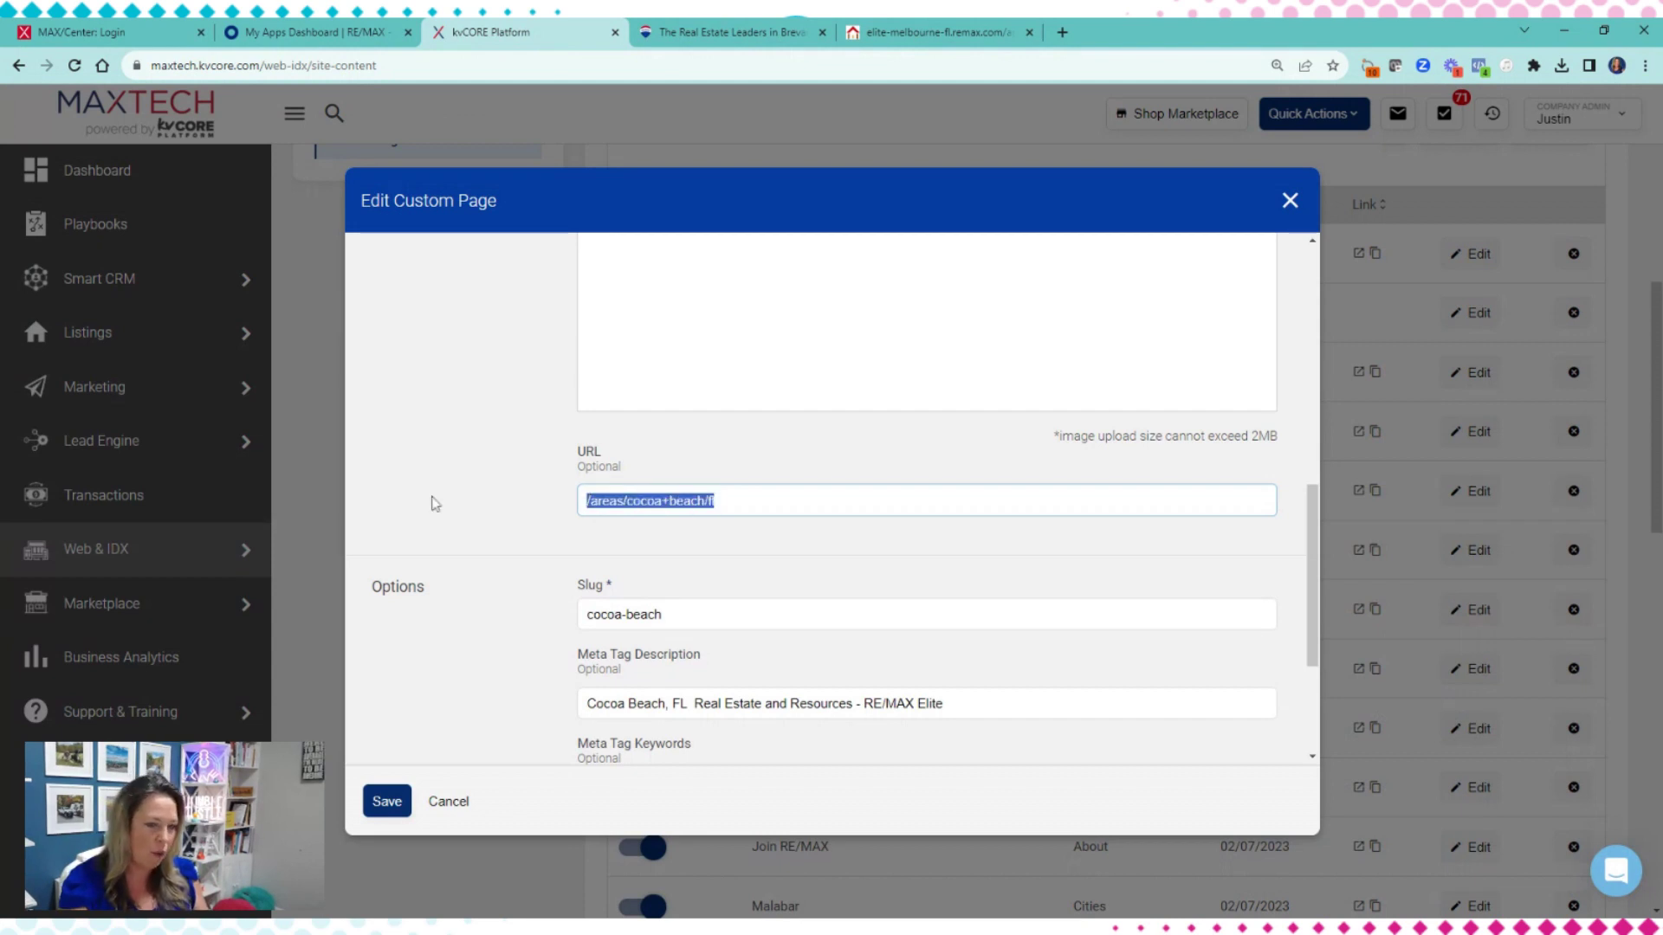
{"action": "type", "text": "https://elite-melbourne-fl.remax.com/areas/cocoa+beach/fl"}
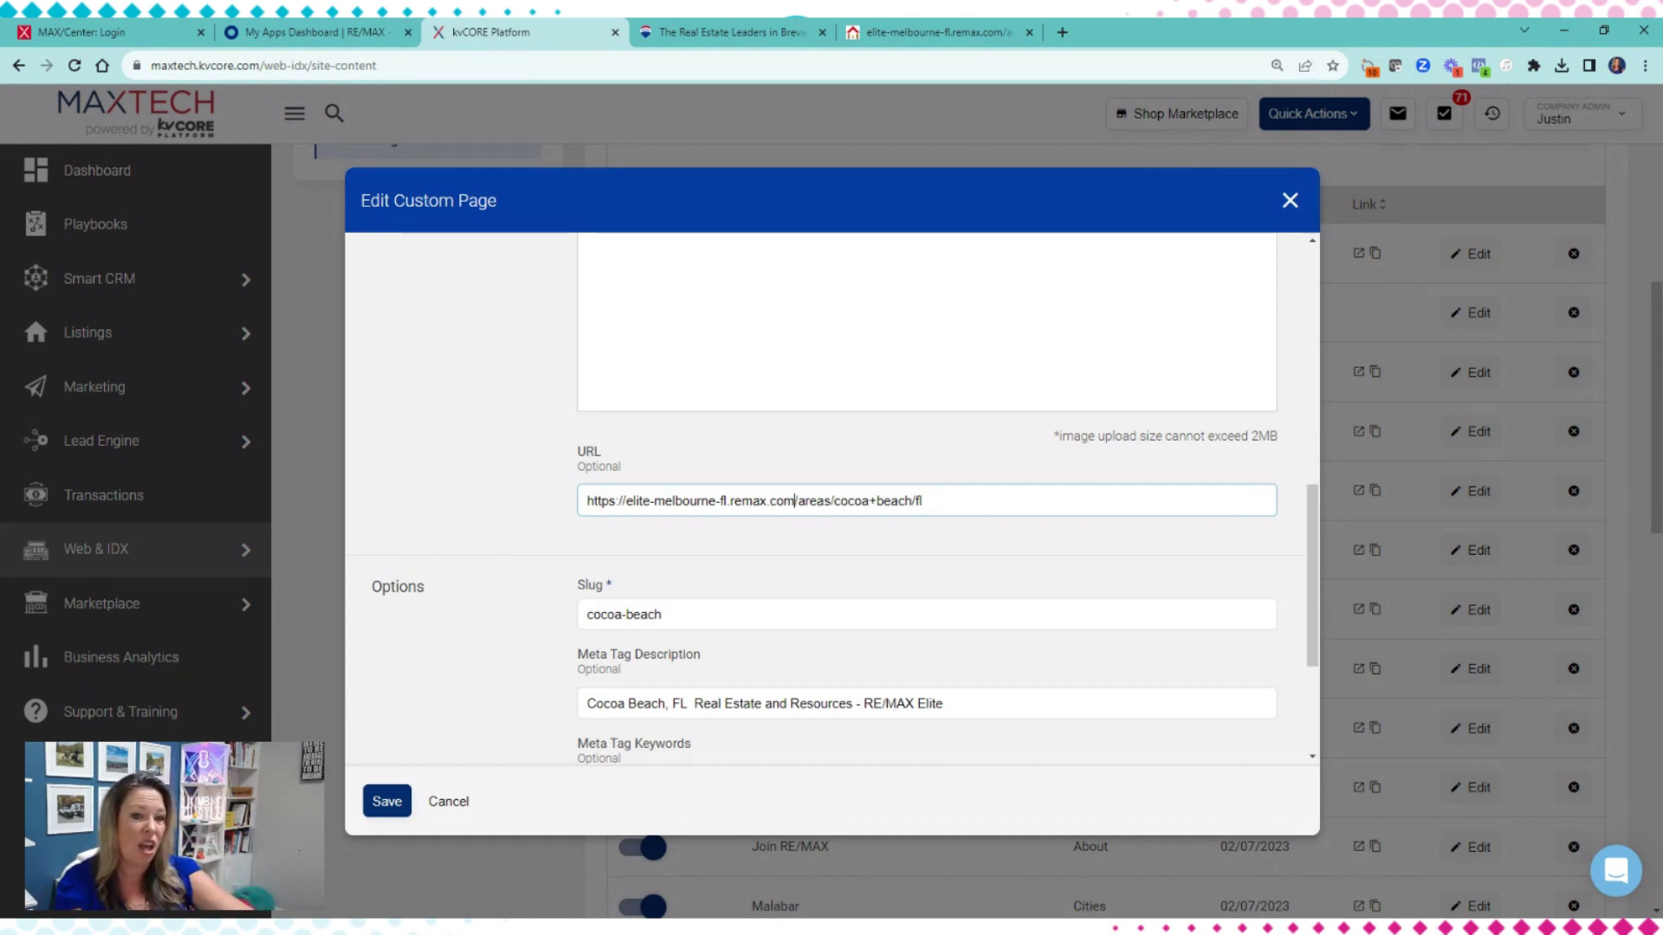
{"action": "left_click_drag", "start_coordinate": [795, 500], "coordinate": [498, 513]}
{"action": "key", "text": "BackSpace"}
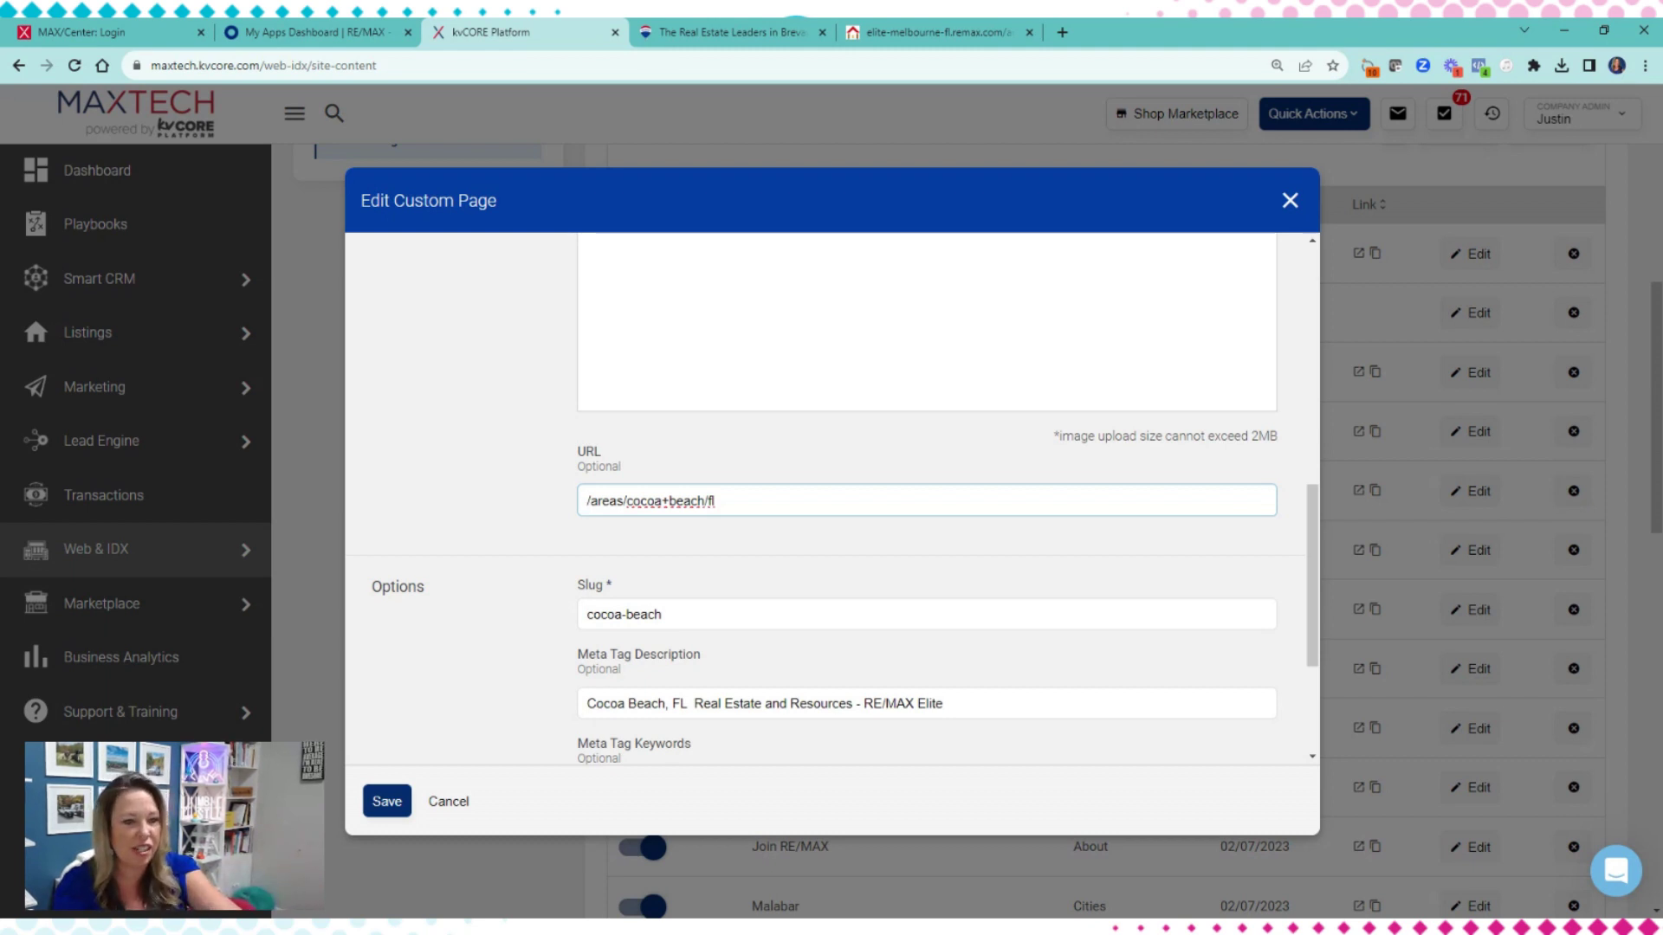
- Review the Cocoa Beach page's slug, meta tag and child site options, and close the page editor without saving
{"action": "key", "text": "ctrl+a"}
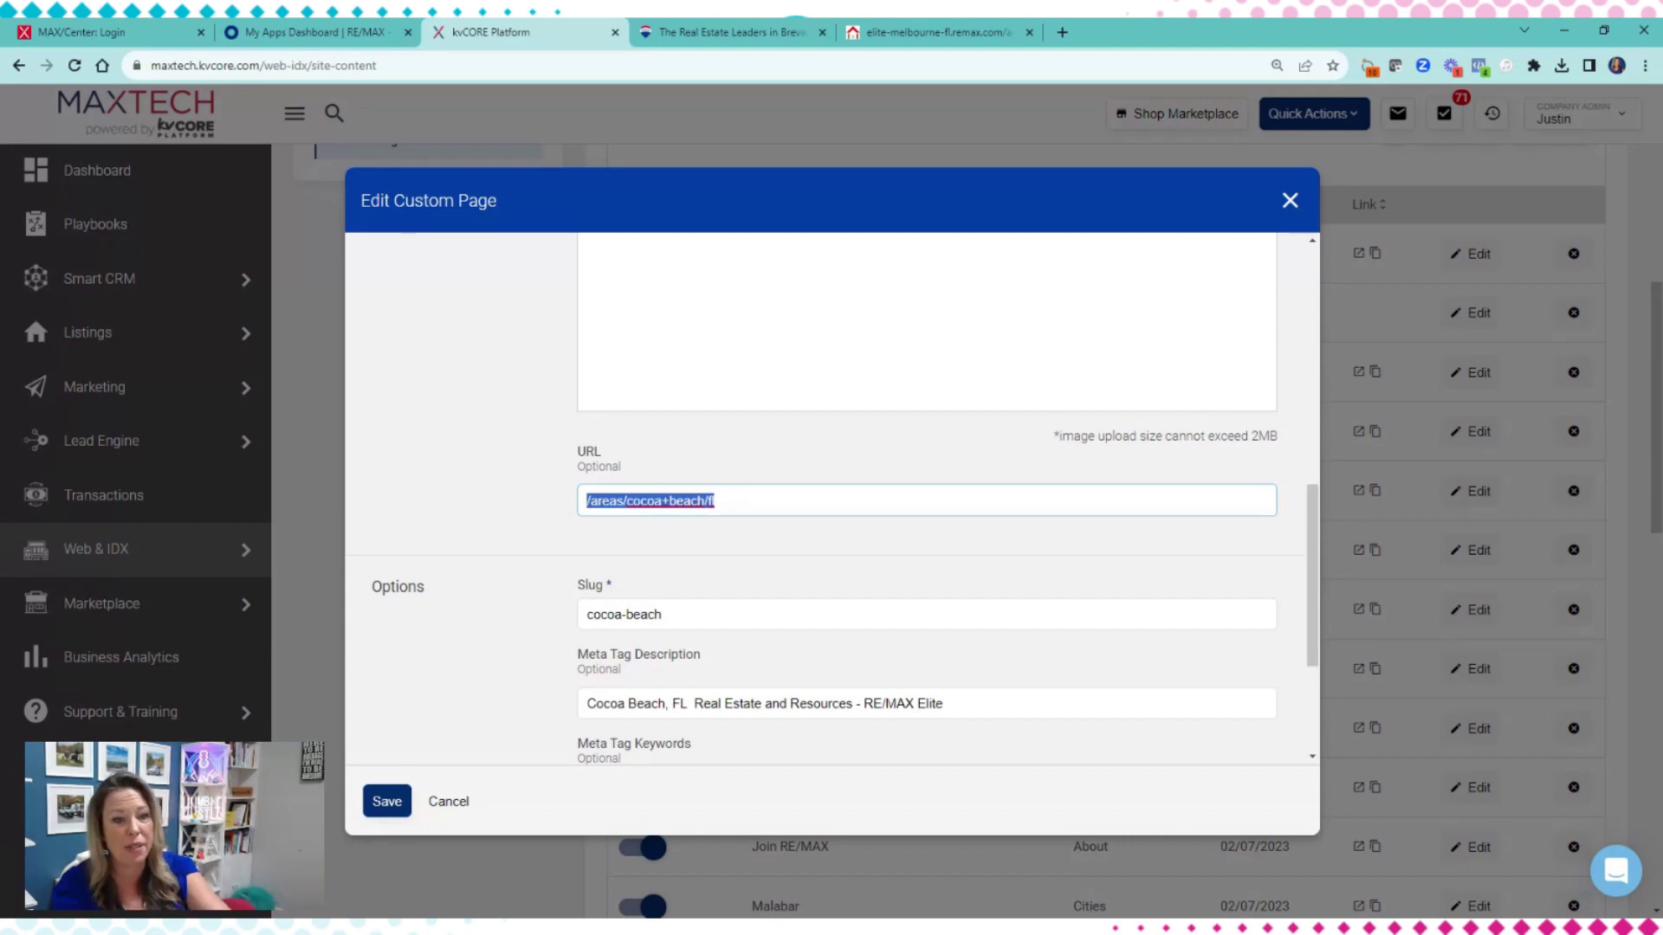
{"action": "scroll", "coordinate": [687, 639], "scroll_direction": "down", "scroll_amount": 3}
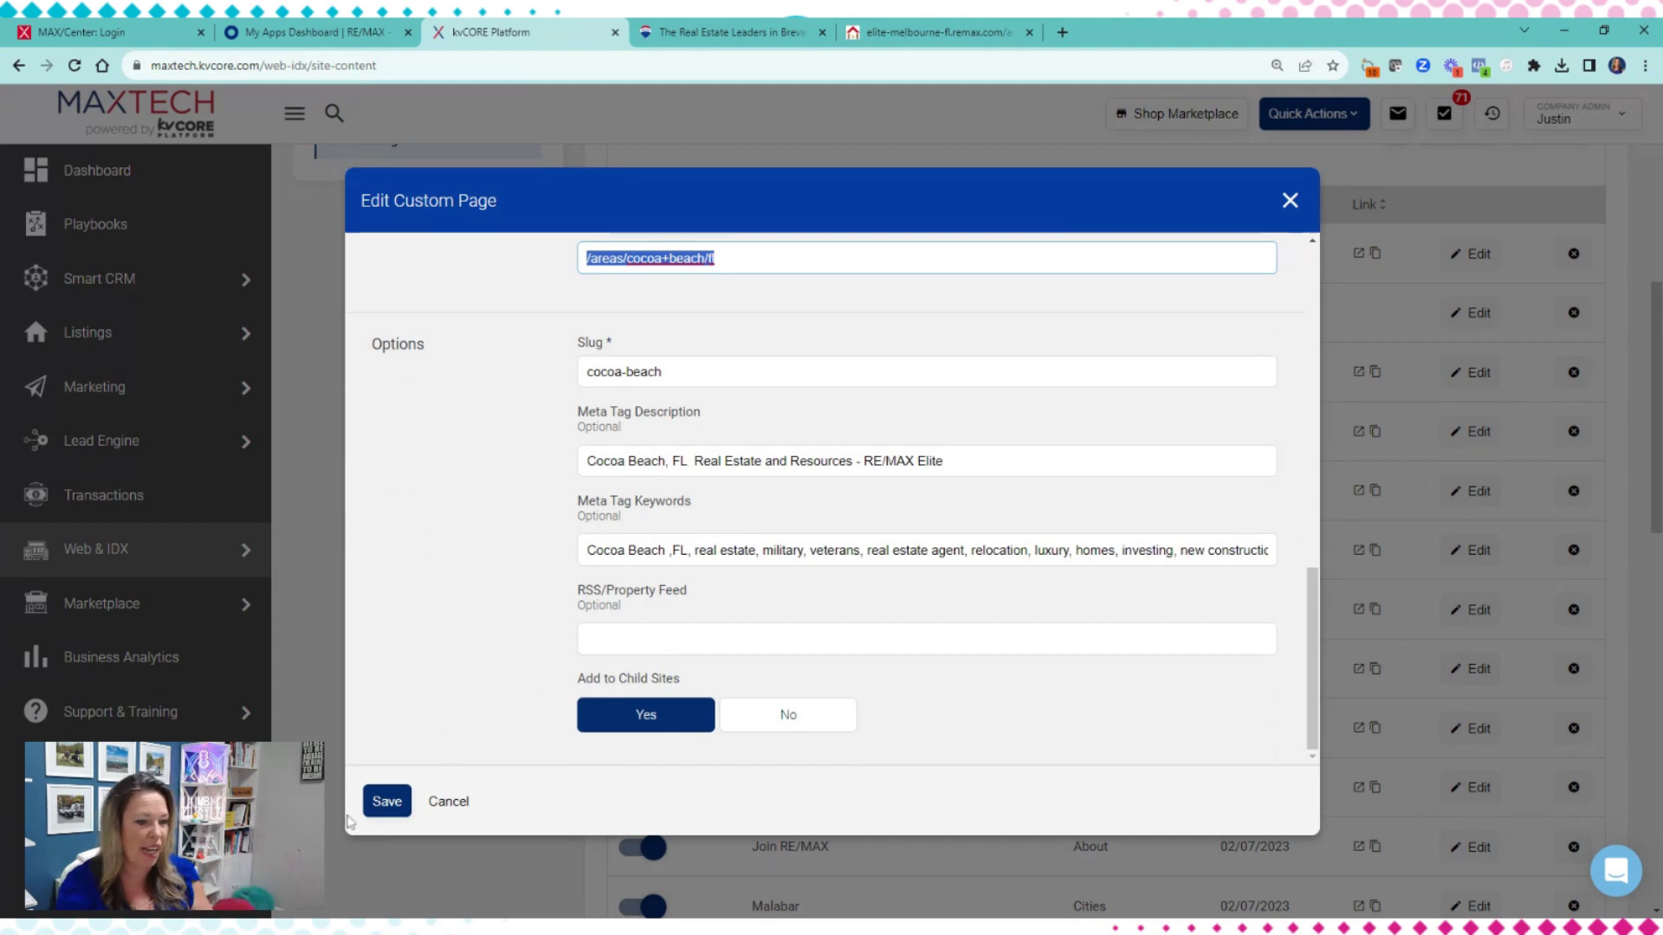
{"action": "left_click", "coordinate": [1295, 208]}
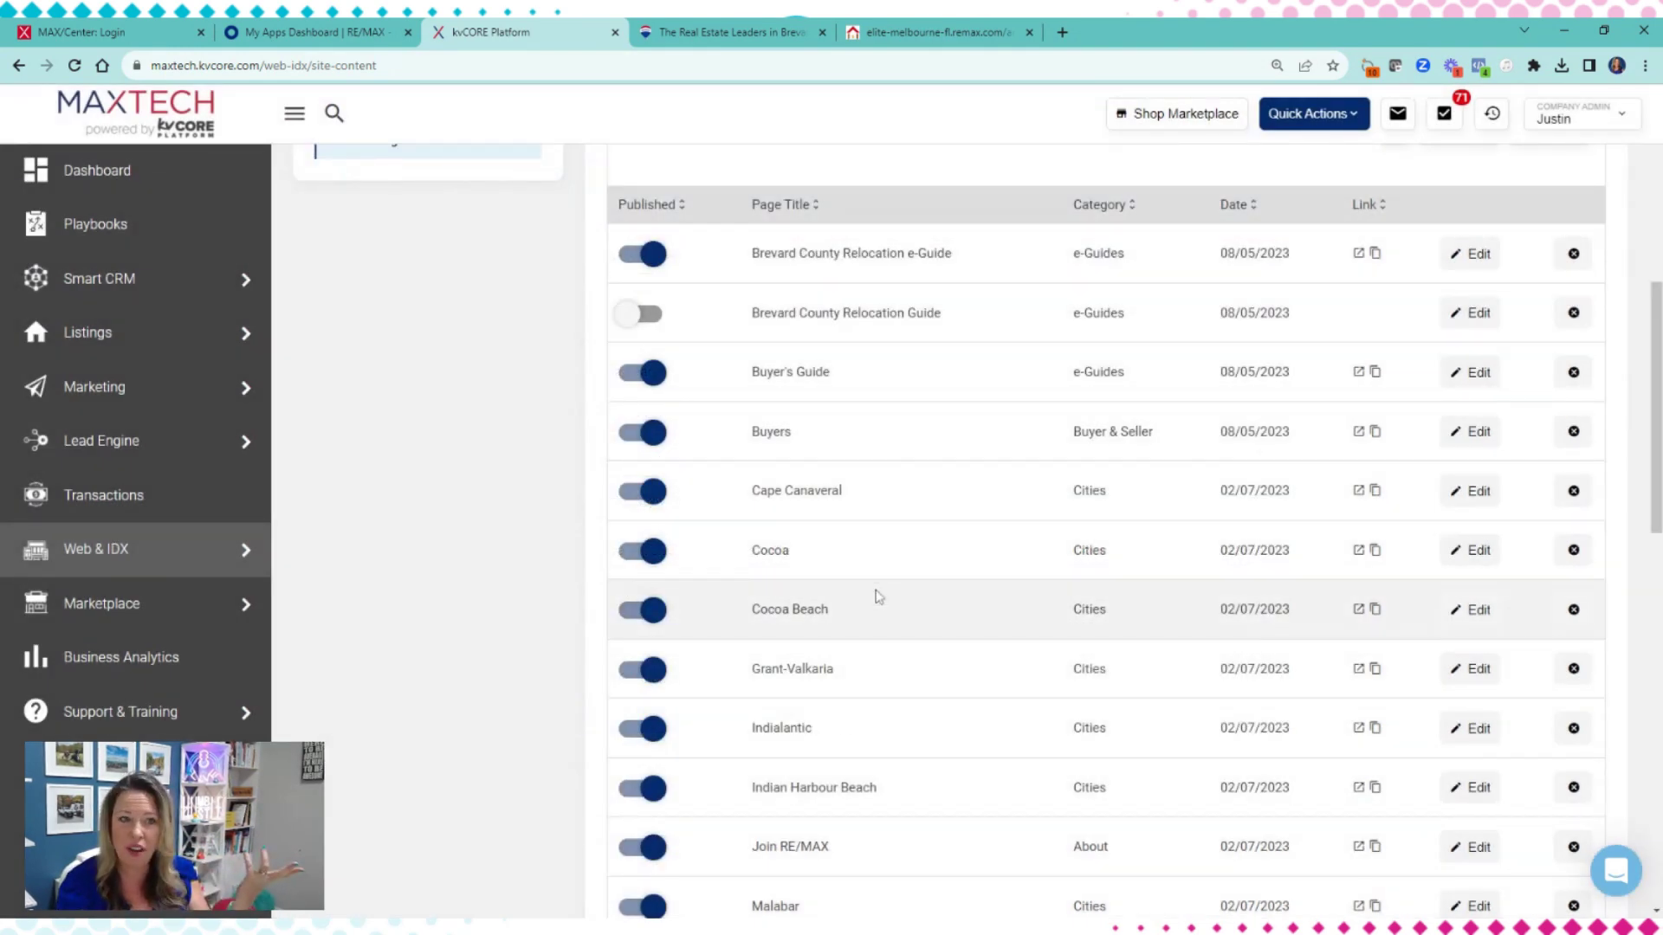
- Show the website's Widgets section with the available widgets and My Homepage Widgets
{"action": "scroll", "coordinate": [879, 596], "scroll_direction": "up", "scroll_amount": 6}
{"action": "left_click", "coordinate": [892, 520]}
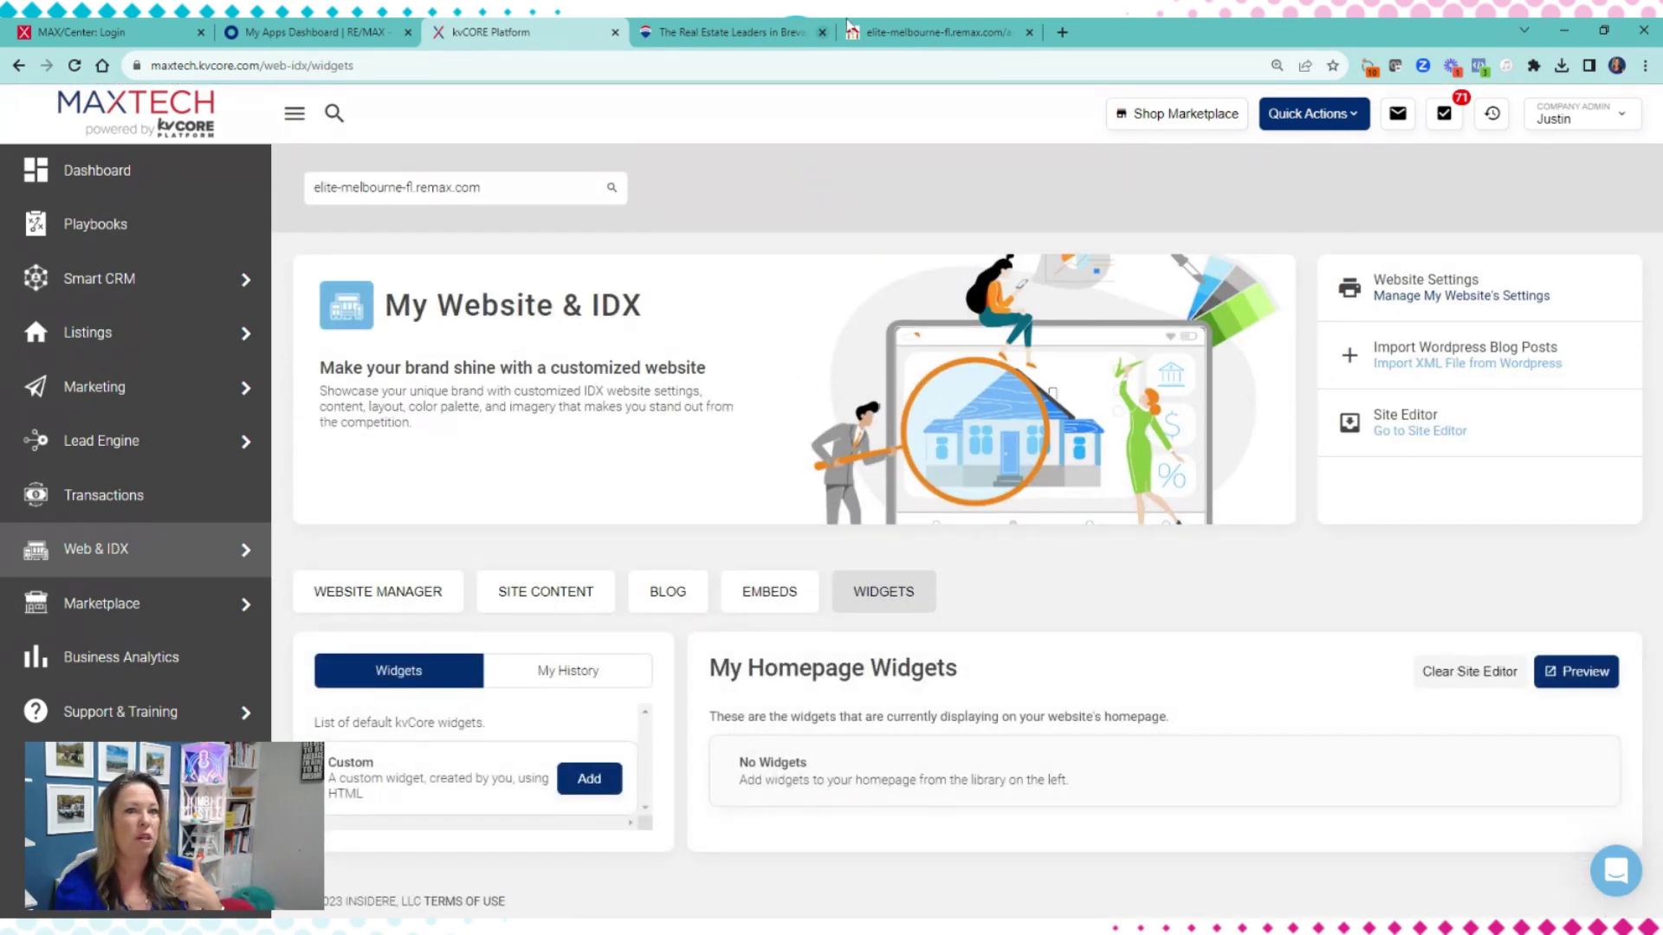
{"action": "scroll", "coordinate": [866, 550], "scroll_direction": "down", "scroll_amount": 5}
- Switch to the live RE/MAX Elite homepage and examine the featured area tiles from Melbourne to Merritt Island
{"action": "left_click", "coordinate": [727, 35]}
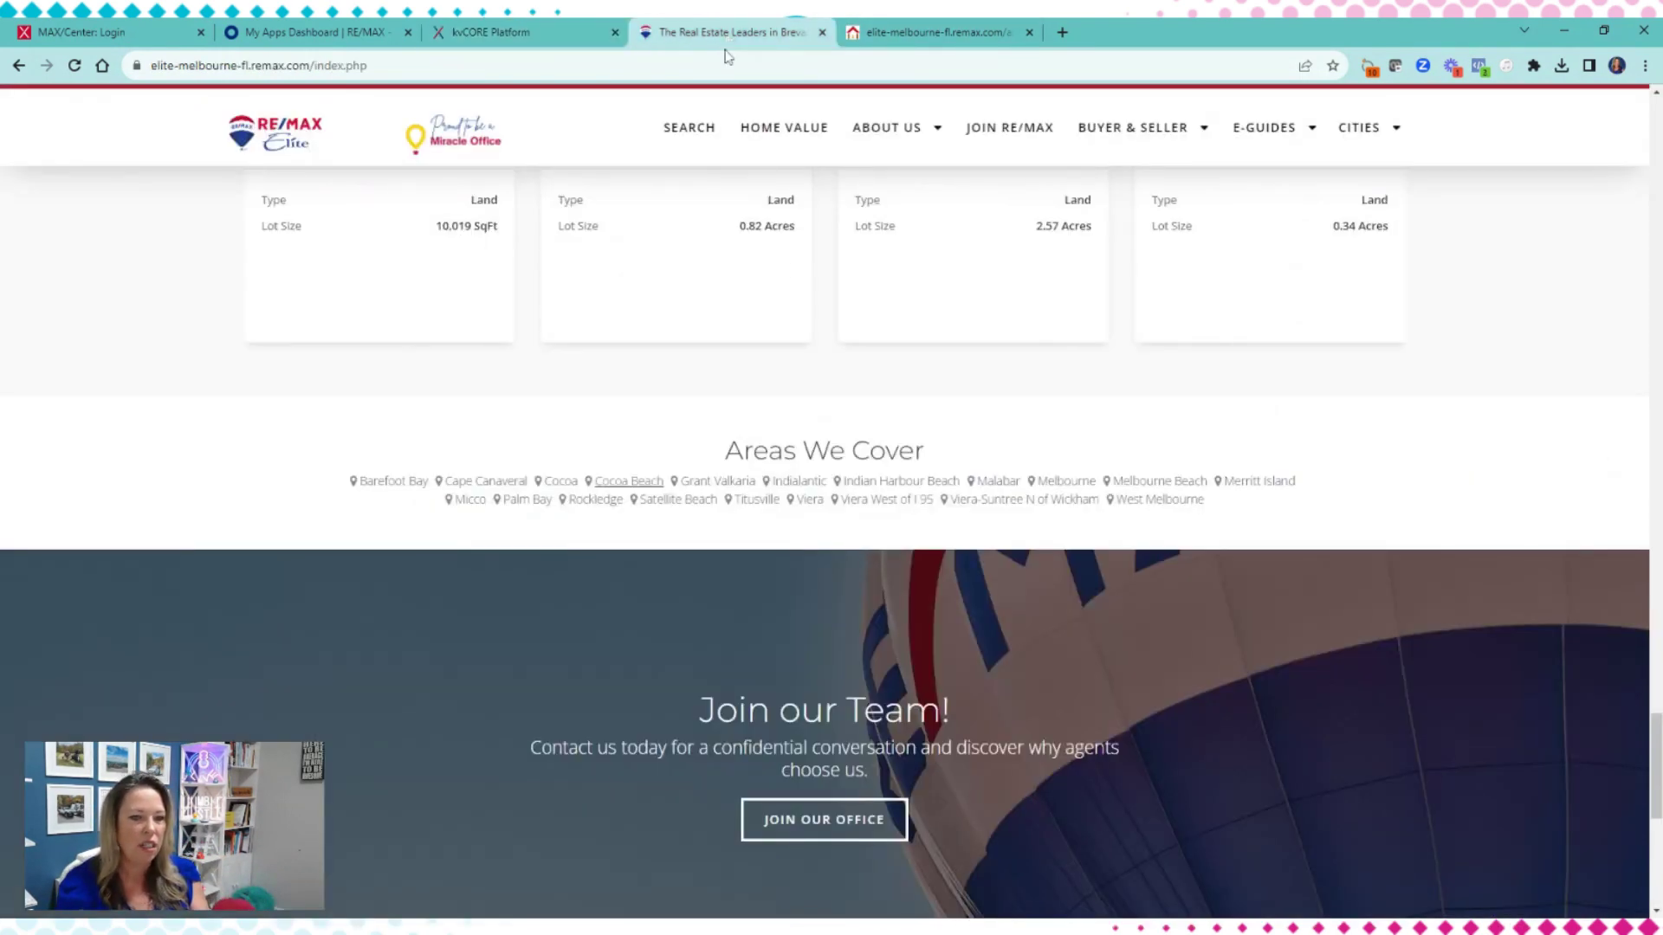
{"action": "scroll", "coordinate": [916, 403], "scroll_direction": "up", "scroll_amount": 15}
{"action": "scroll", "coordinate": [917, 402], "scroll_direction": "down", "scroll_amount": 6}
{"action": "scroll", "coordinate": [916, 402], "scroll_direction": "up", "scroll_amount": 5}
{"action": "scroll", "coordinate": [914, 403], "scroll_direction": "up", "scroll_amount": 8}
{"action": "scroll", "coordinate": [914, 403], "scroll_direction": "down", "scroll_amount": 6}
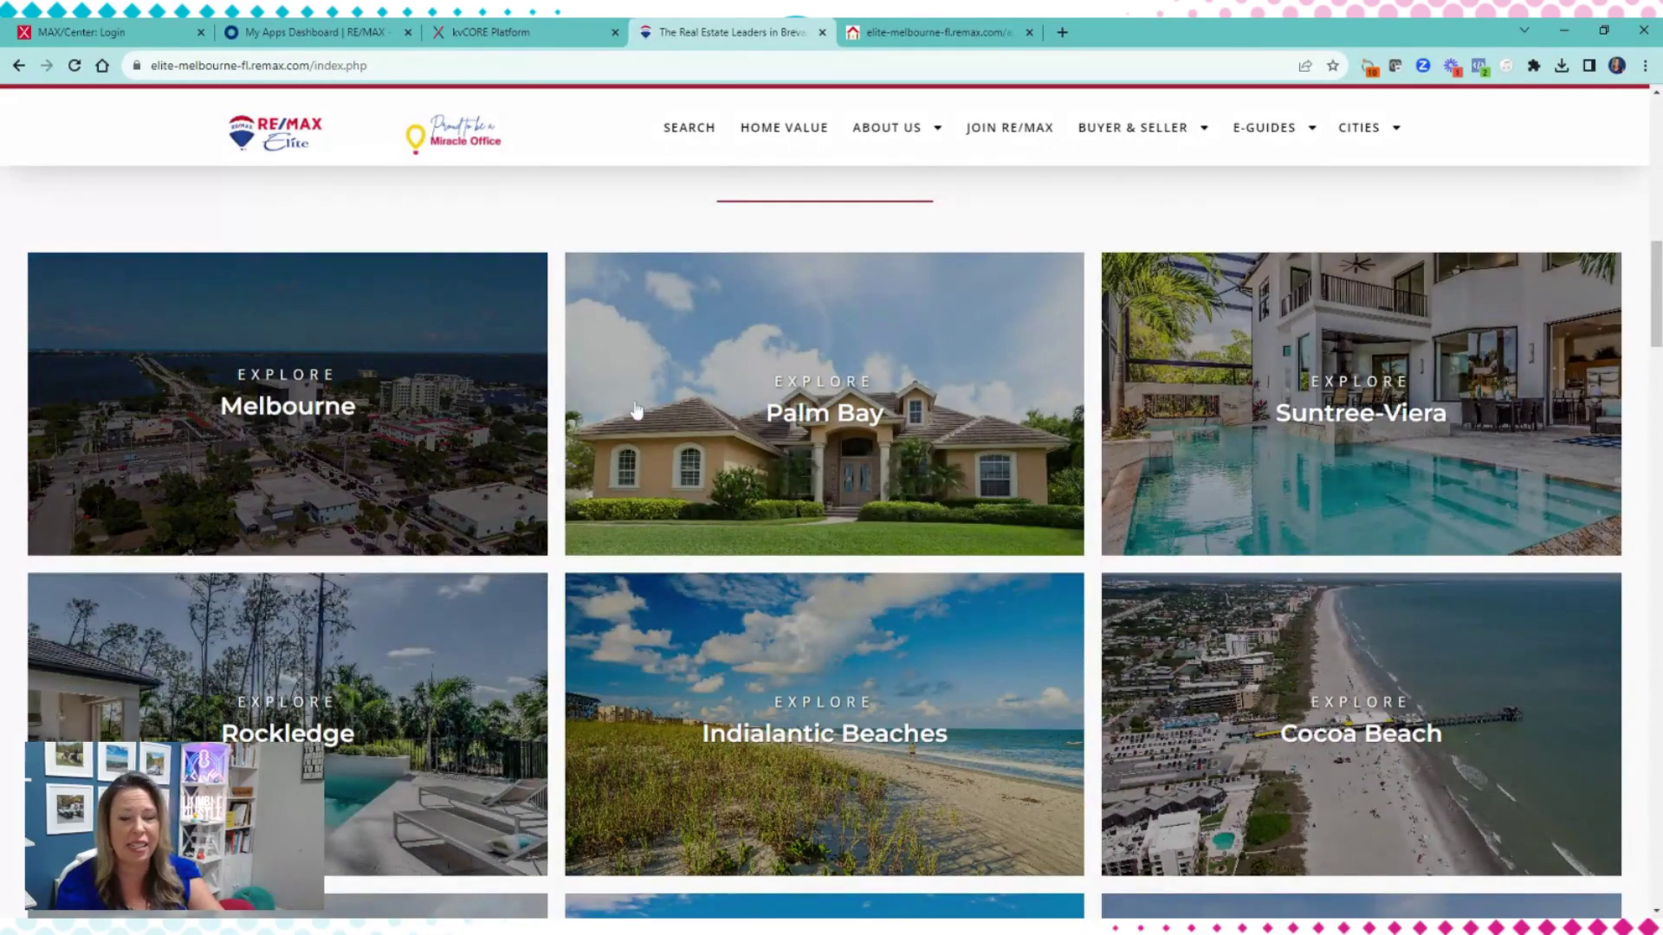
{"action": "scroll", "coordinate": [1421, 416], "scroll_direction": "down", "scroll_amount": 2}
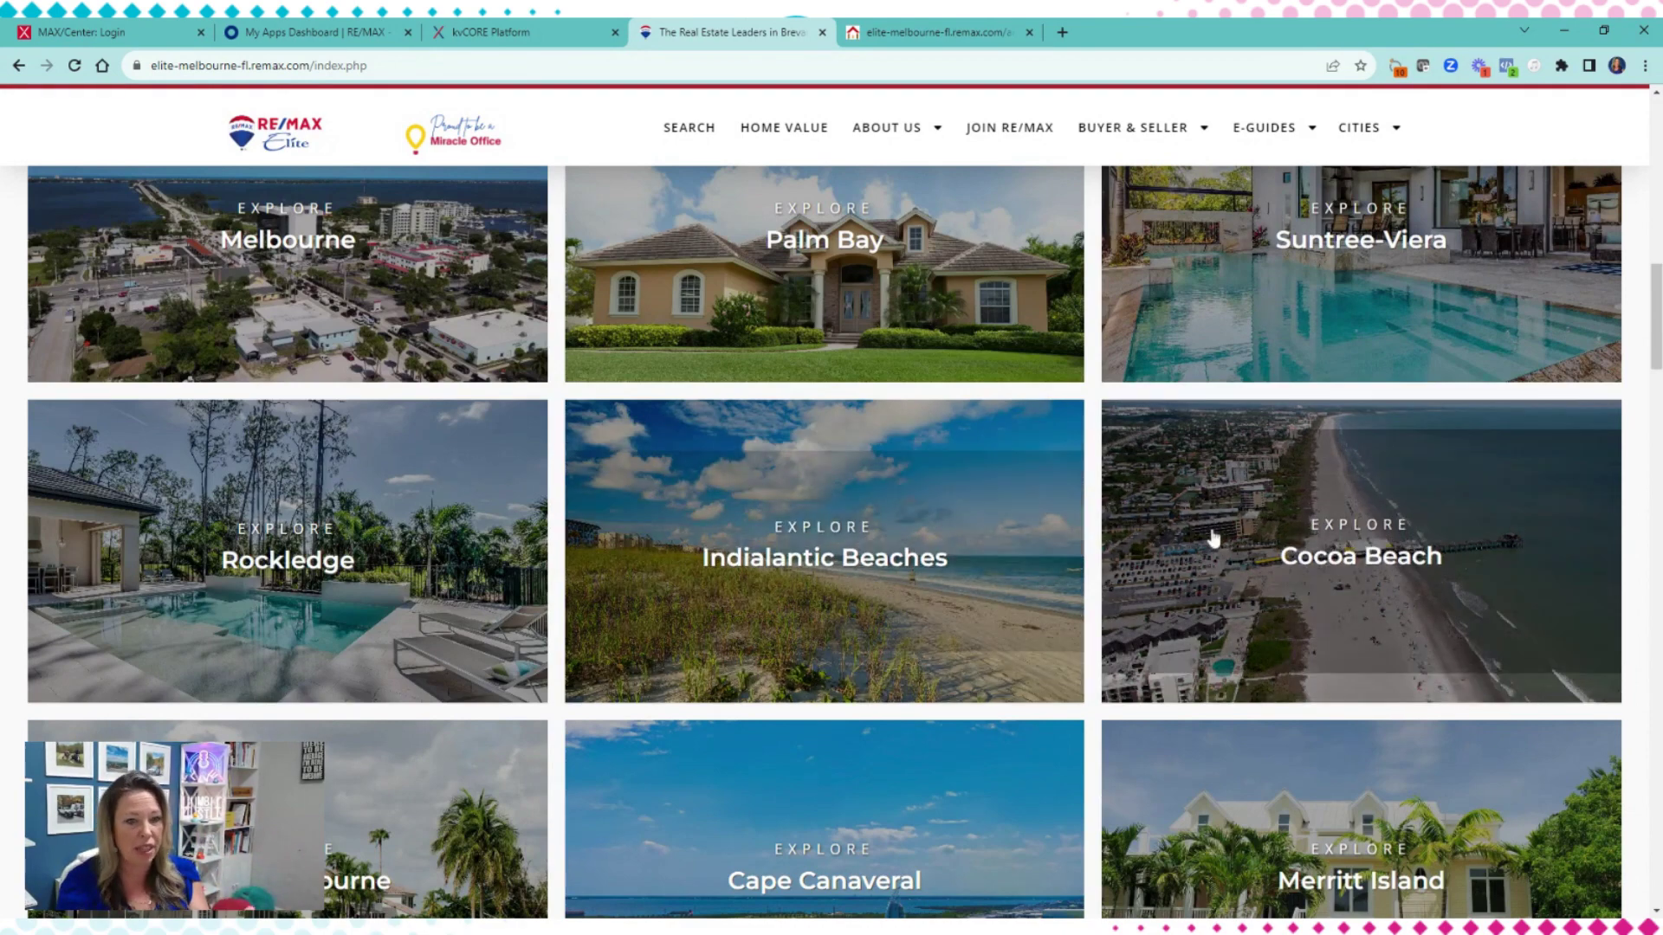
{"action": "scroll", "coordinate": [1212, 539], "scroll_direction": "down", "scroll_amount": 3}
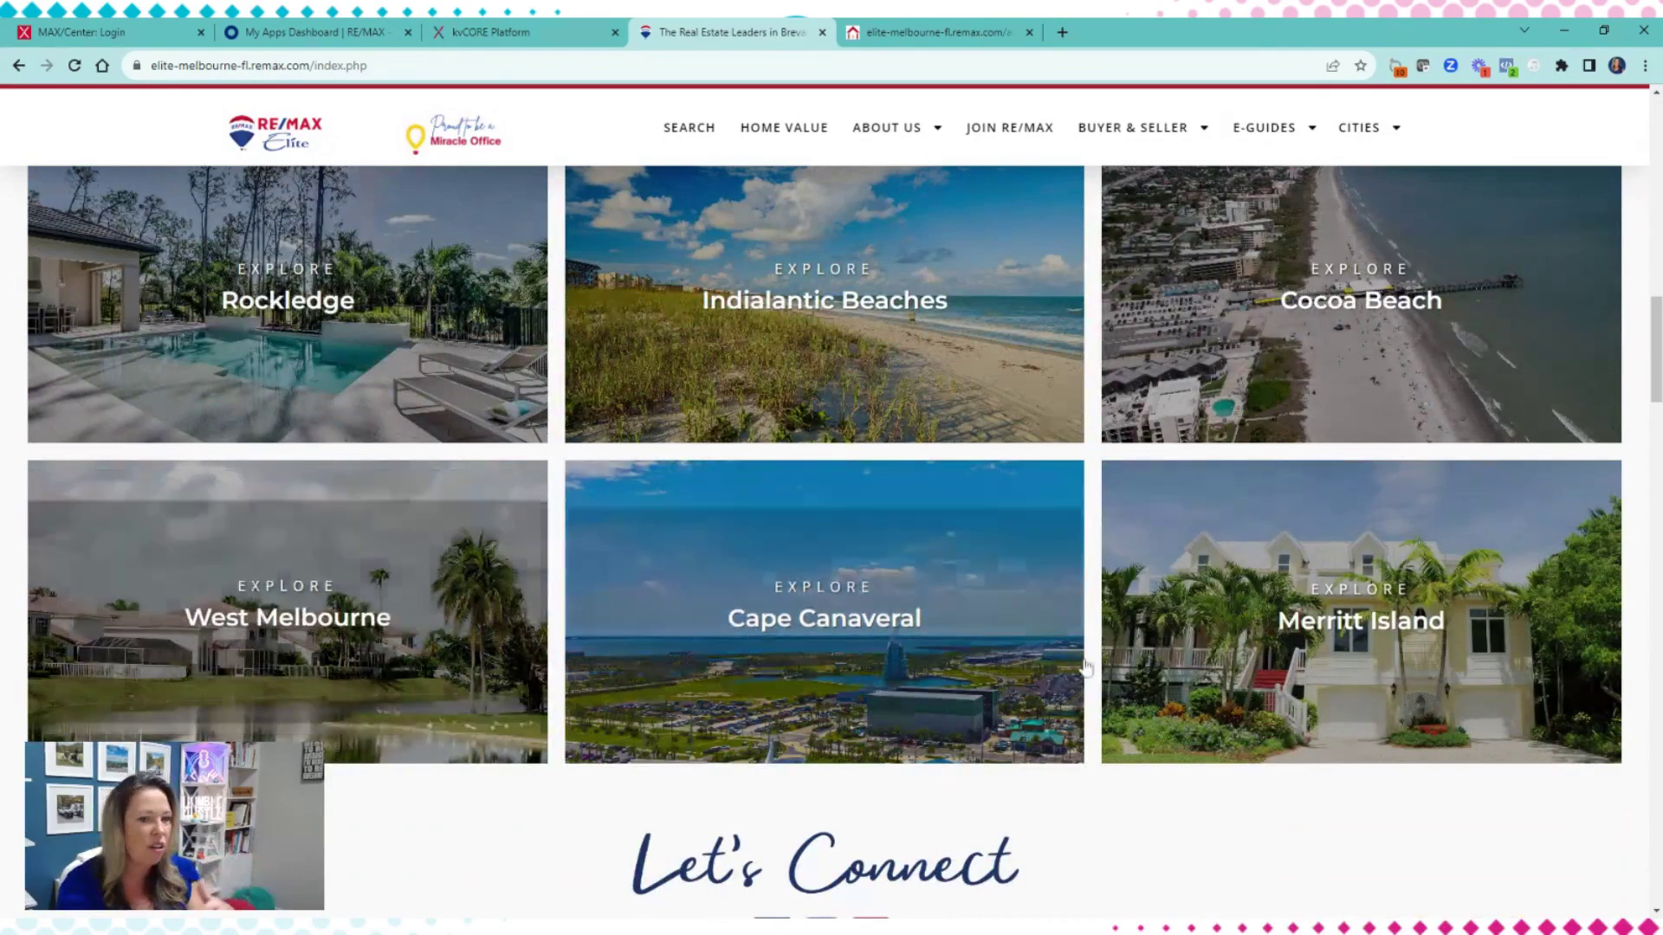
- Examine the live homepage's Let's Connect, Contact Us, selling and buying, and market report sections
{"action": "scroll", "coordinate": [1084, 668], "scroll_direction": "down", "scroll_amount": 7}
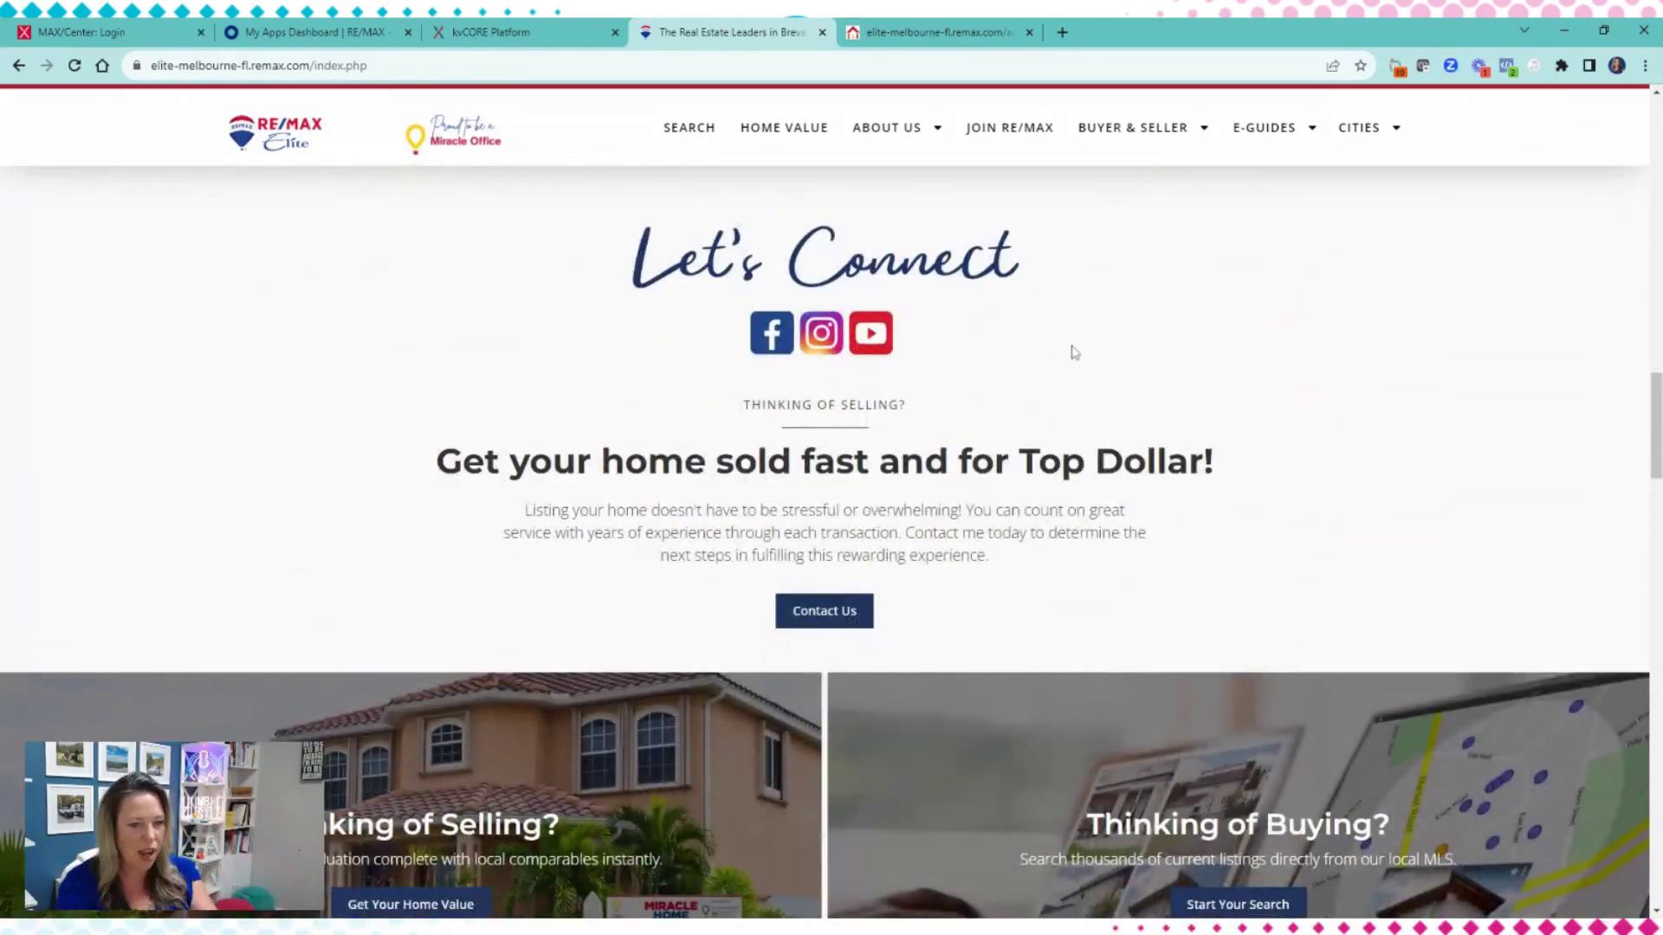
{"action": "scroll", "coordinate": [1074, 352], "scroll_direction": "down", "scroll_amount": 4}
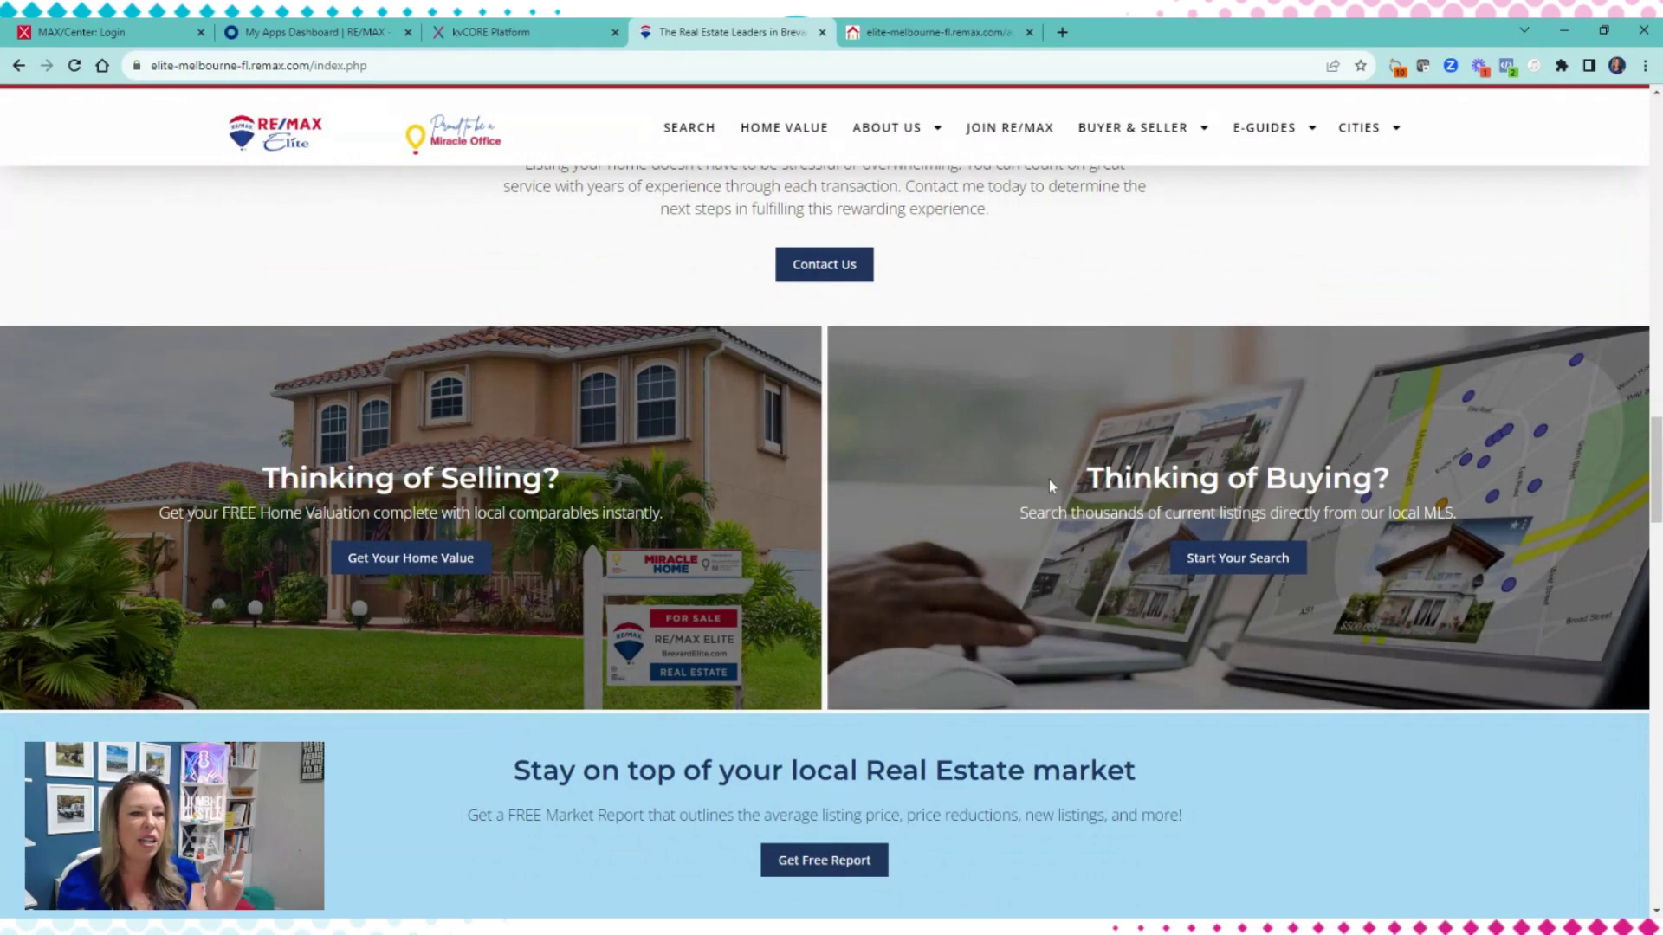
{"action": "scroll", "coordinate": [888, 422], "scroll_direction": "up", "scroll_amount": 4}
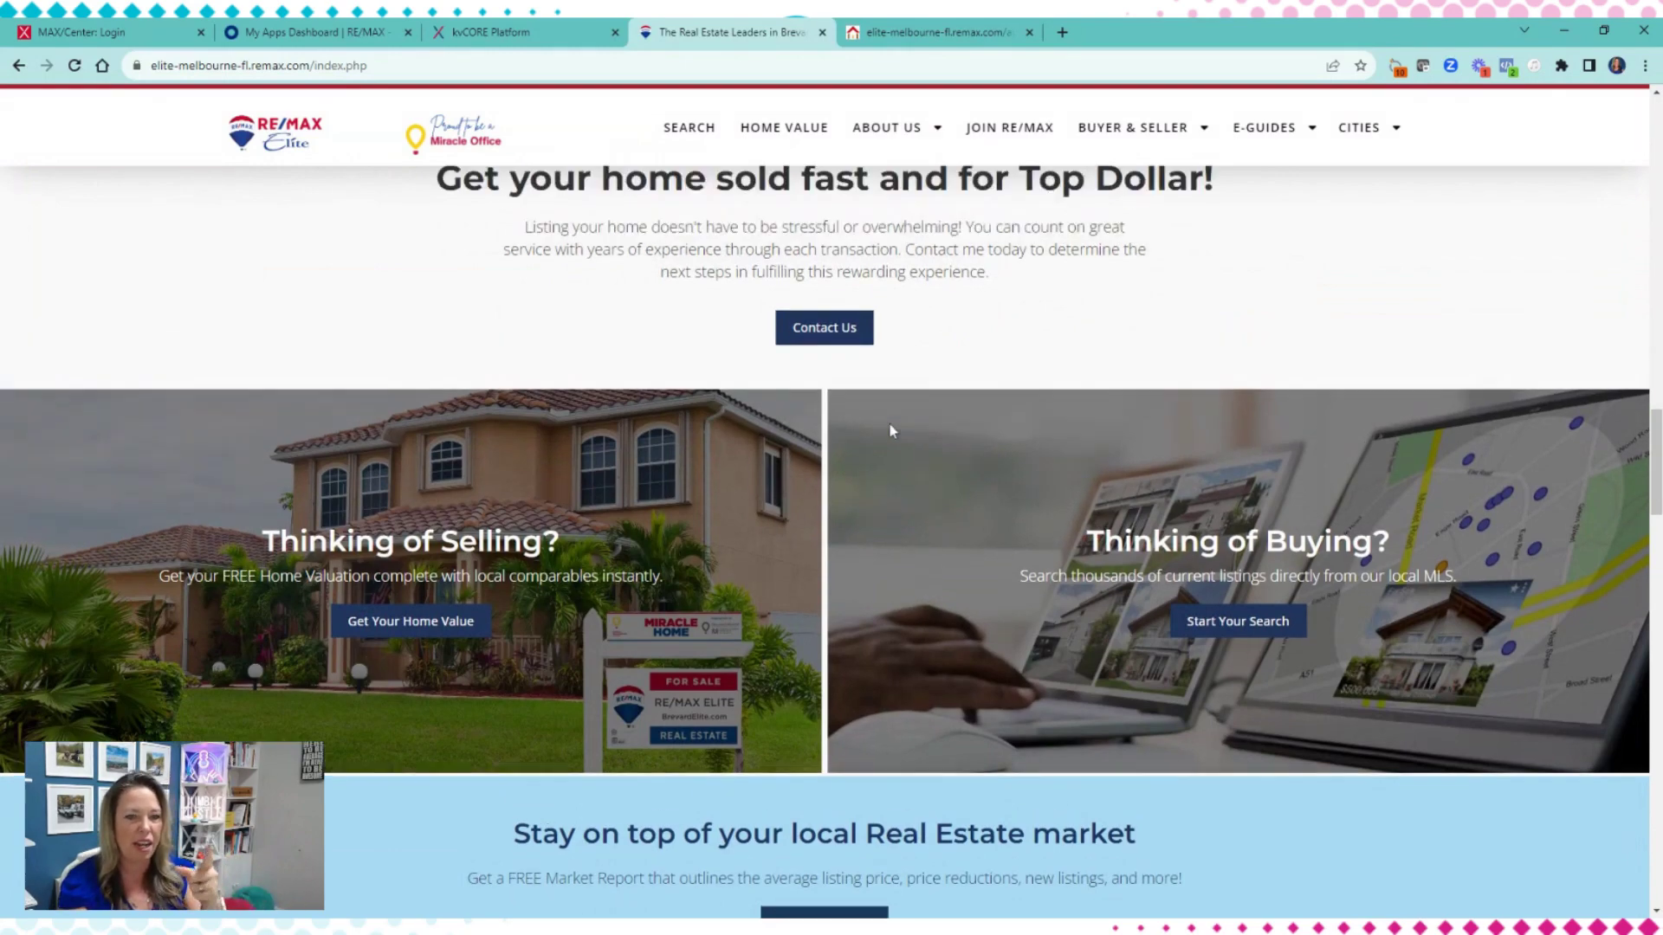
{"action": "scroll", "coordinate": [834, 617], "scroll_direction": "down", "scroll_amount": 4}
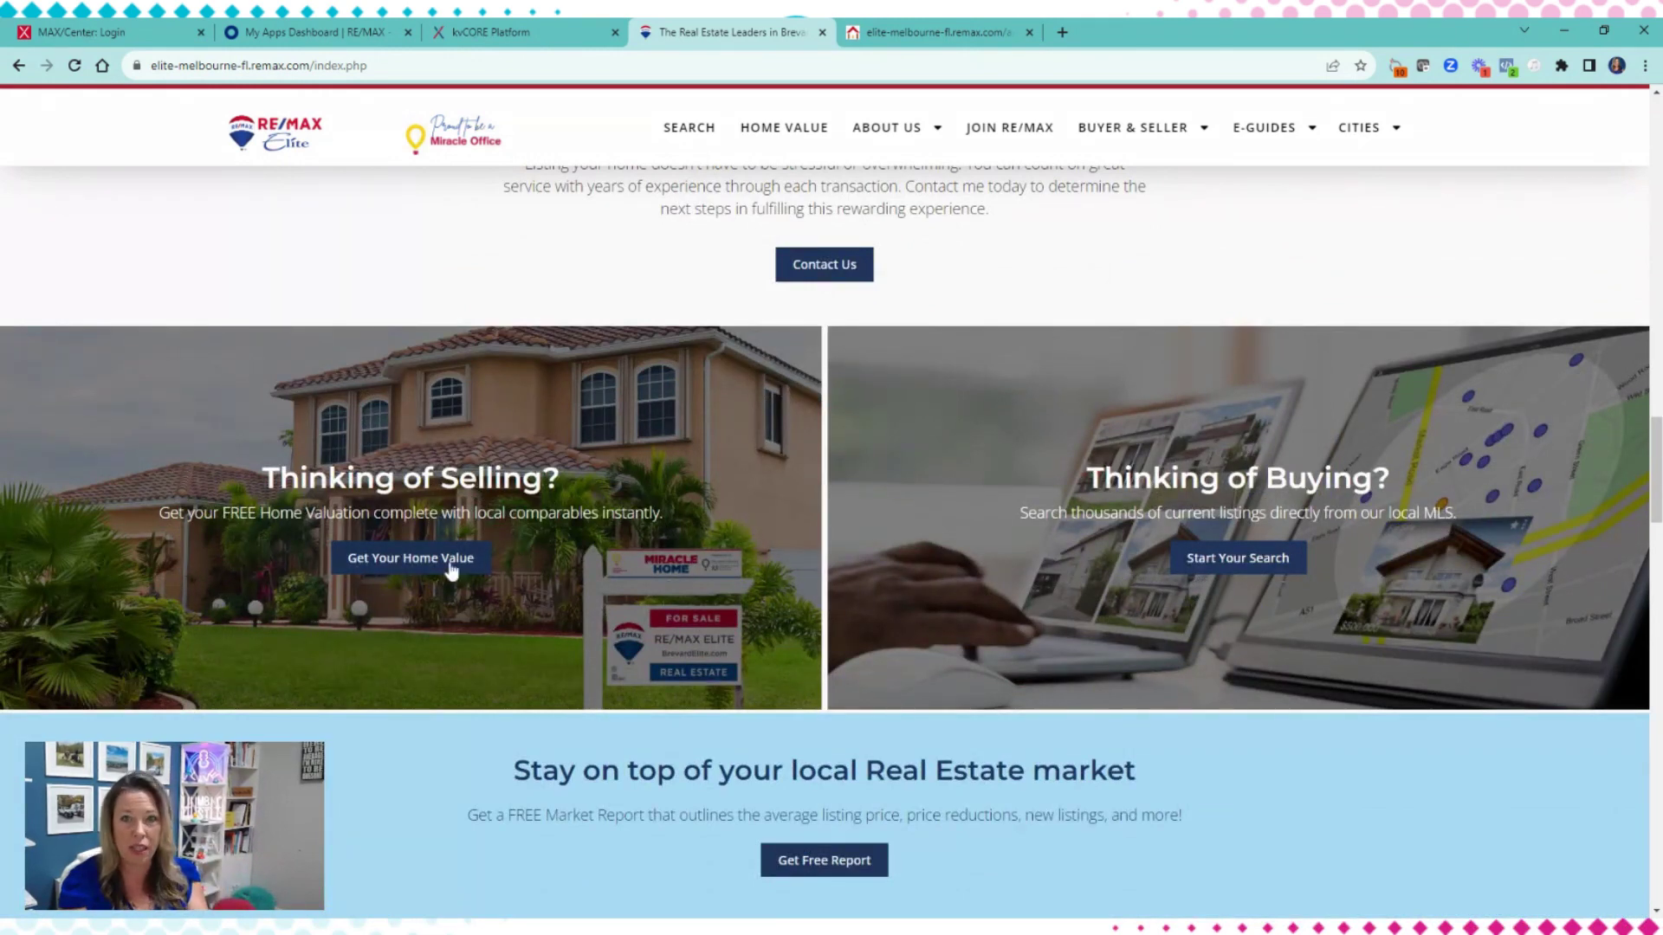
{"action": "scroll", "coordinate": [764, 604], "scroll_direction": "down", "scroll_amount": 3}
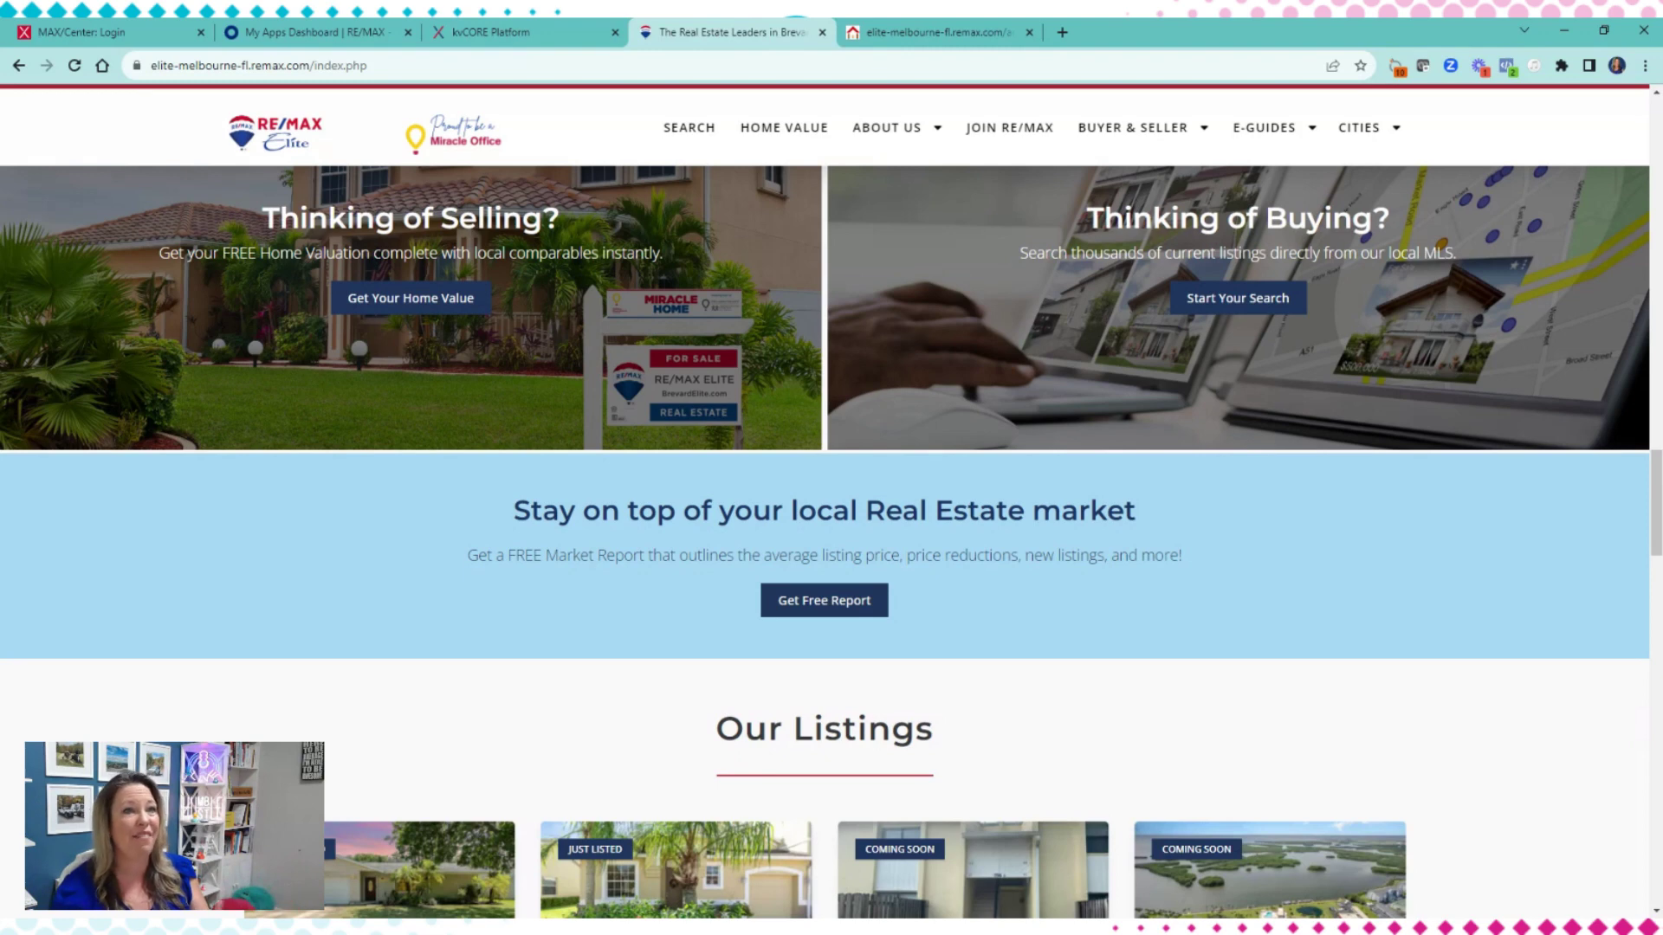
- Return to kvCORE and review the order of the My Homepage Widgets list against the live homepage sections
{"action": "left_click", "coordinate": [556, 39]}
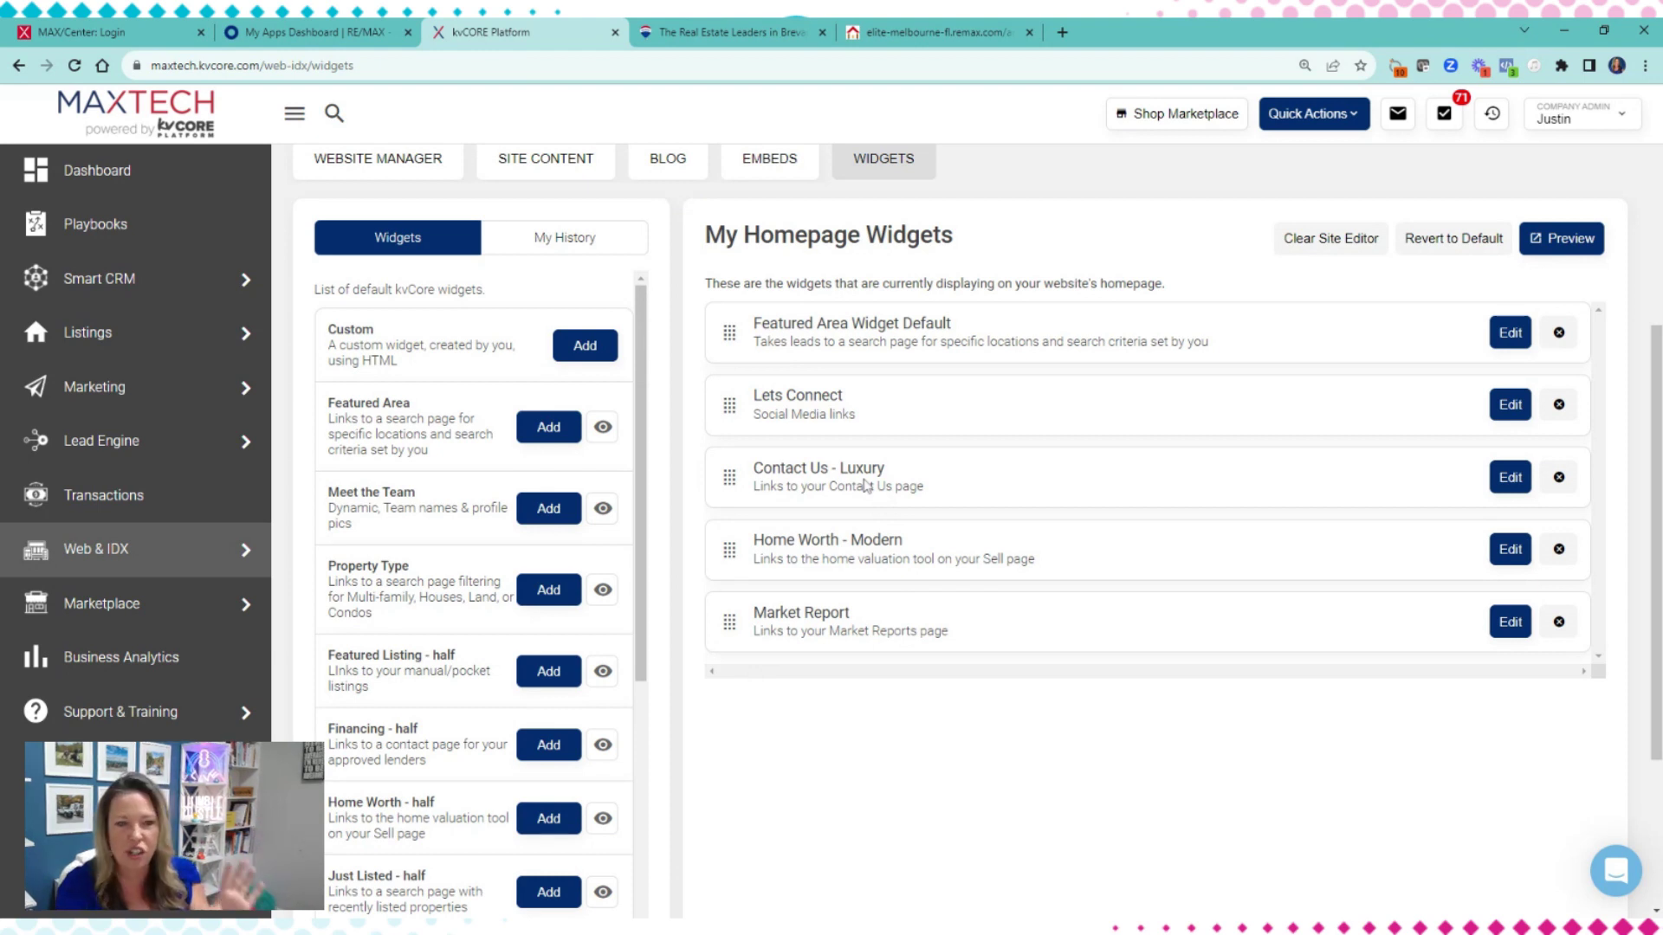
{"action": "scroll", "coordinate": [866, 485], "scroll_direction": "up", "scroll_amount": 2}
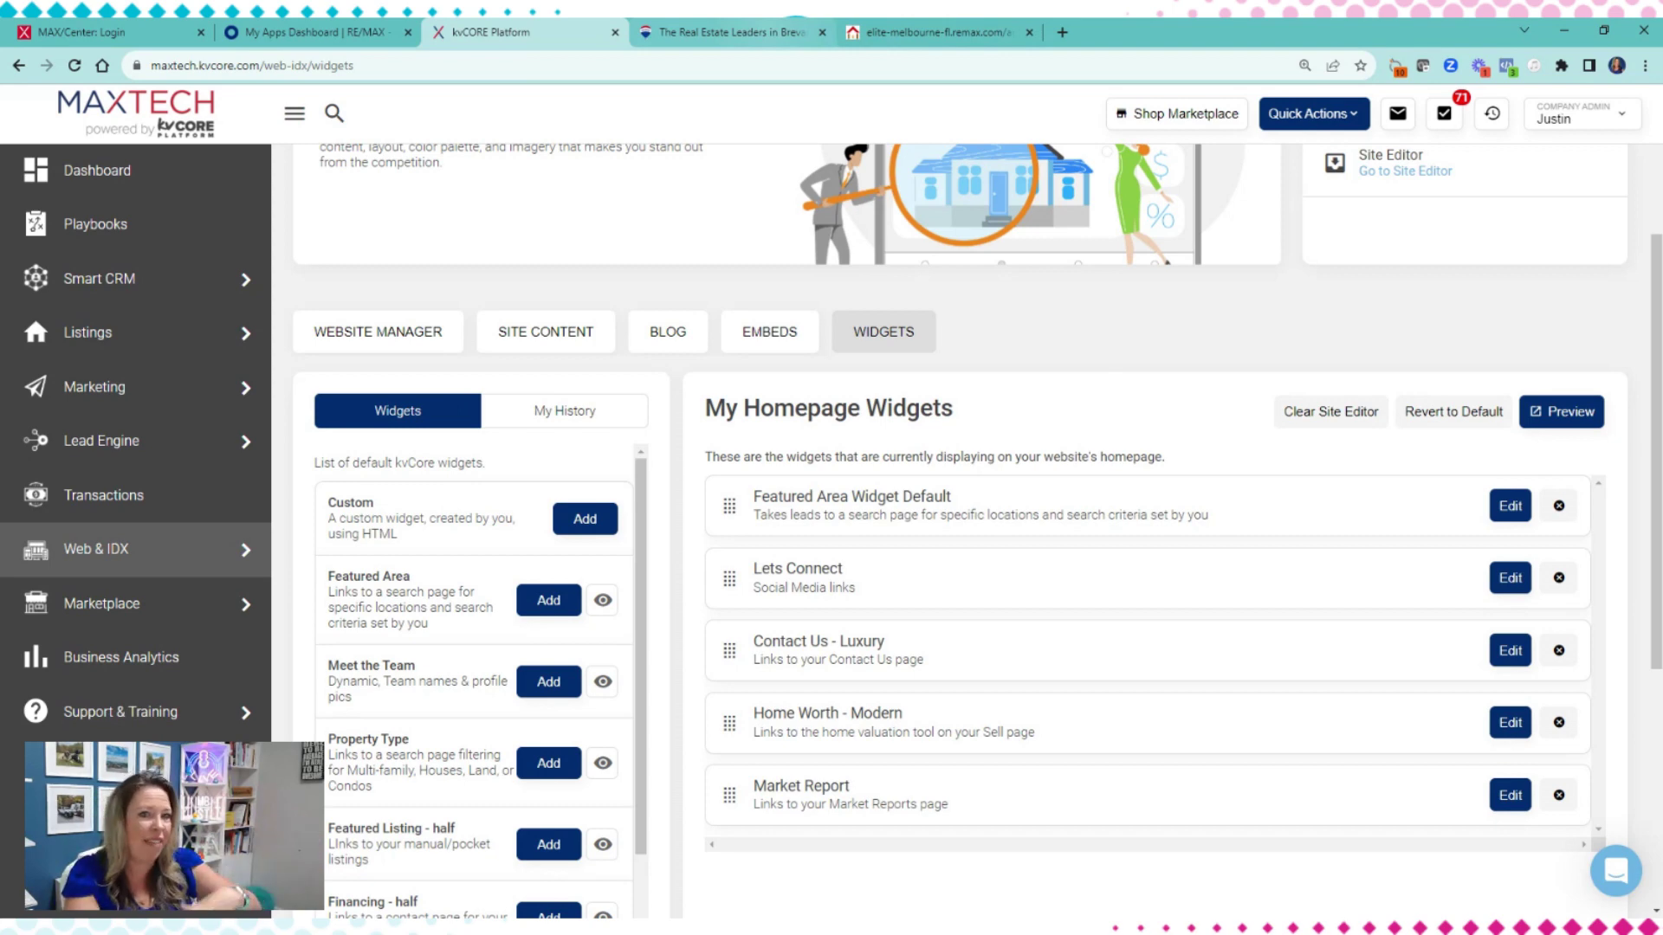
- Examine the live homepage's top banner and featured area tiles once more, and return to the homepage widgets in kvCORE
{"action": "left_click", "coordinate": [767, 28]}
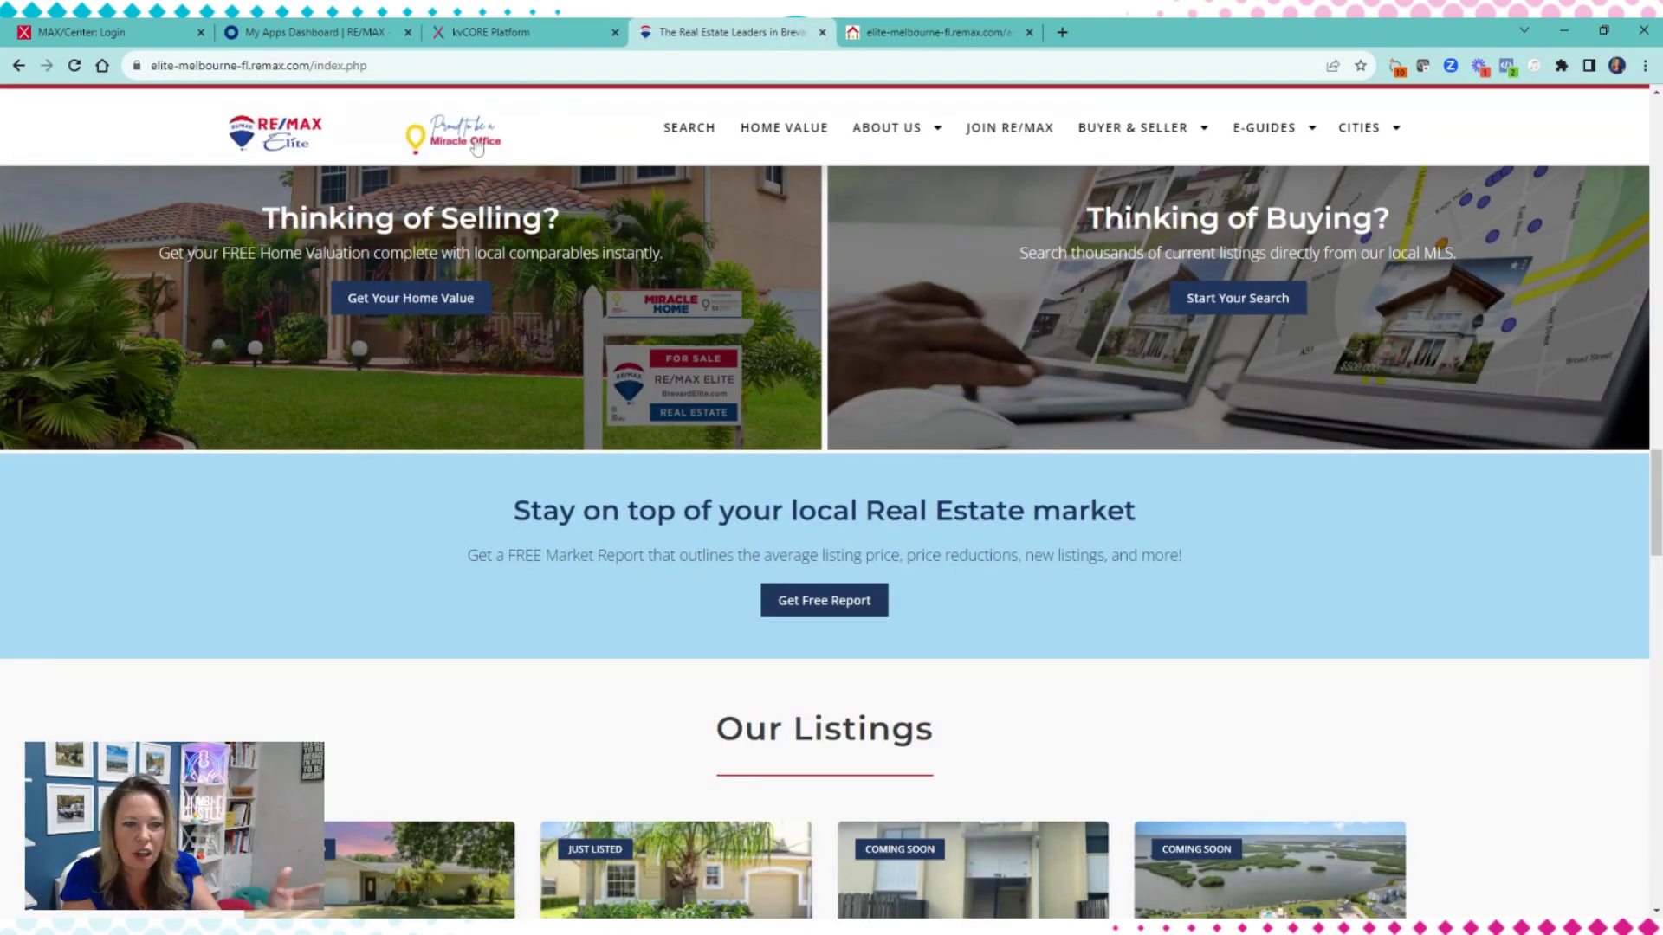
{"action": "scroll", "coordinate": [1005, 457], "scroll_direction": "up", "scroll_amount": 10}
{"action": "scroll", "coordinate": [1020, 460], "scroll_direction": "up", "scroll_amount": 12}
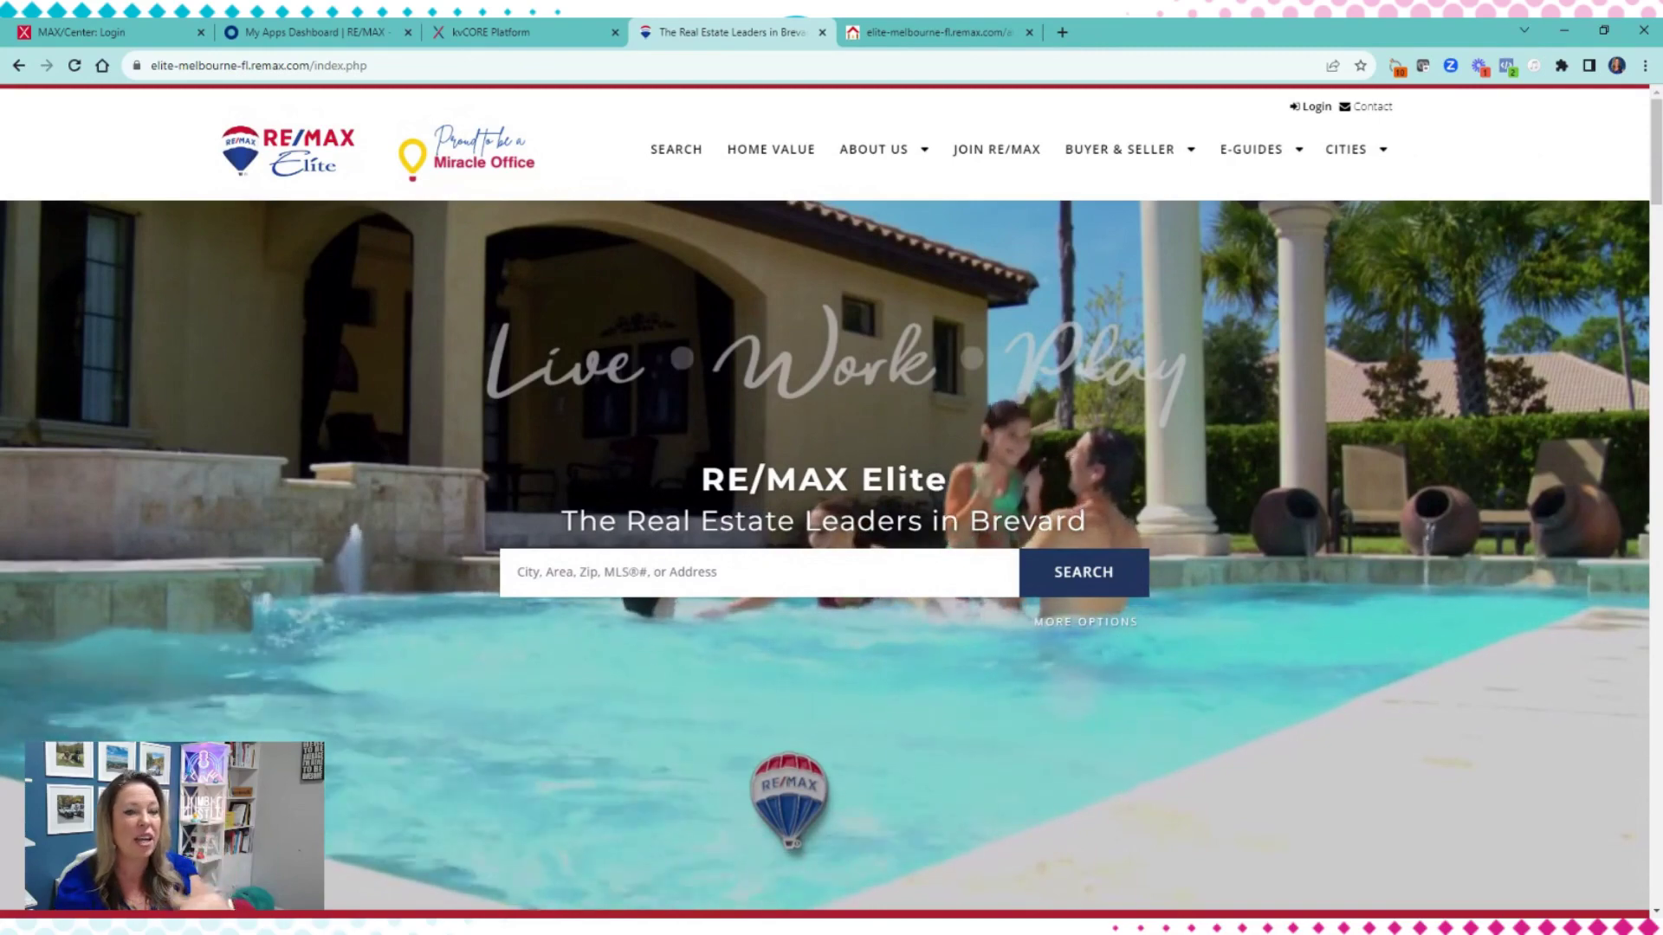
{"action": "scroll", "coordinate": [1015, 455], "scroll_direction": "down", "scroll_amount": 10}
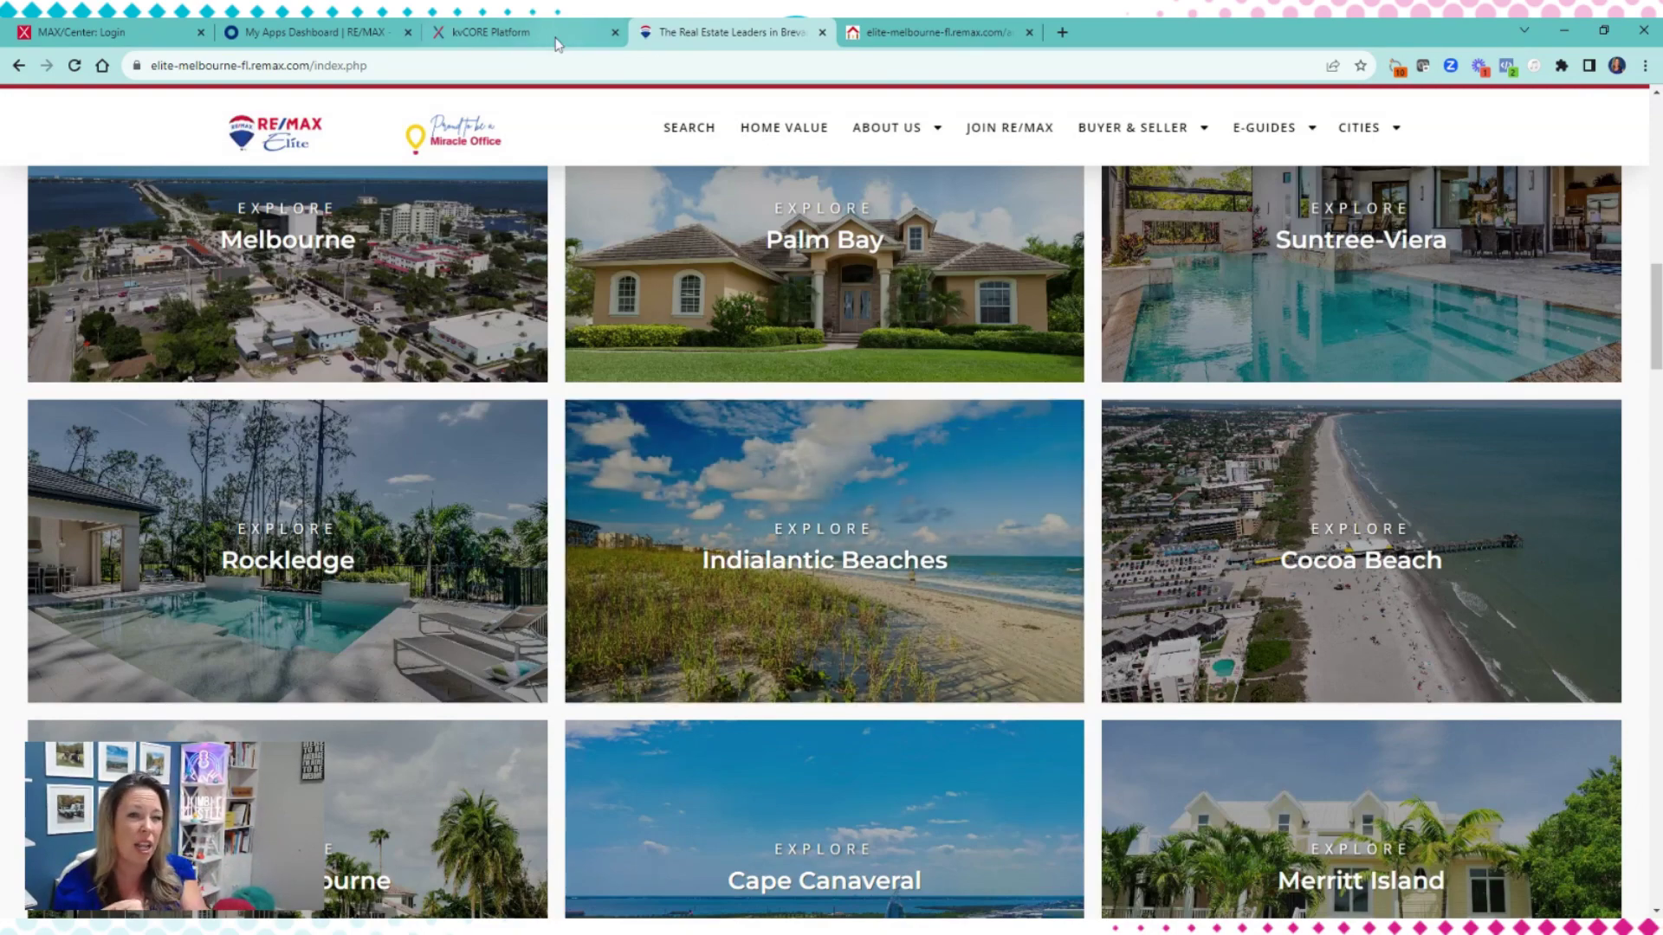
{"action": "left_click", "coordinate": [519, 32]}
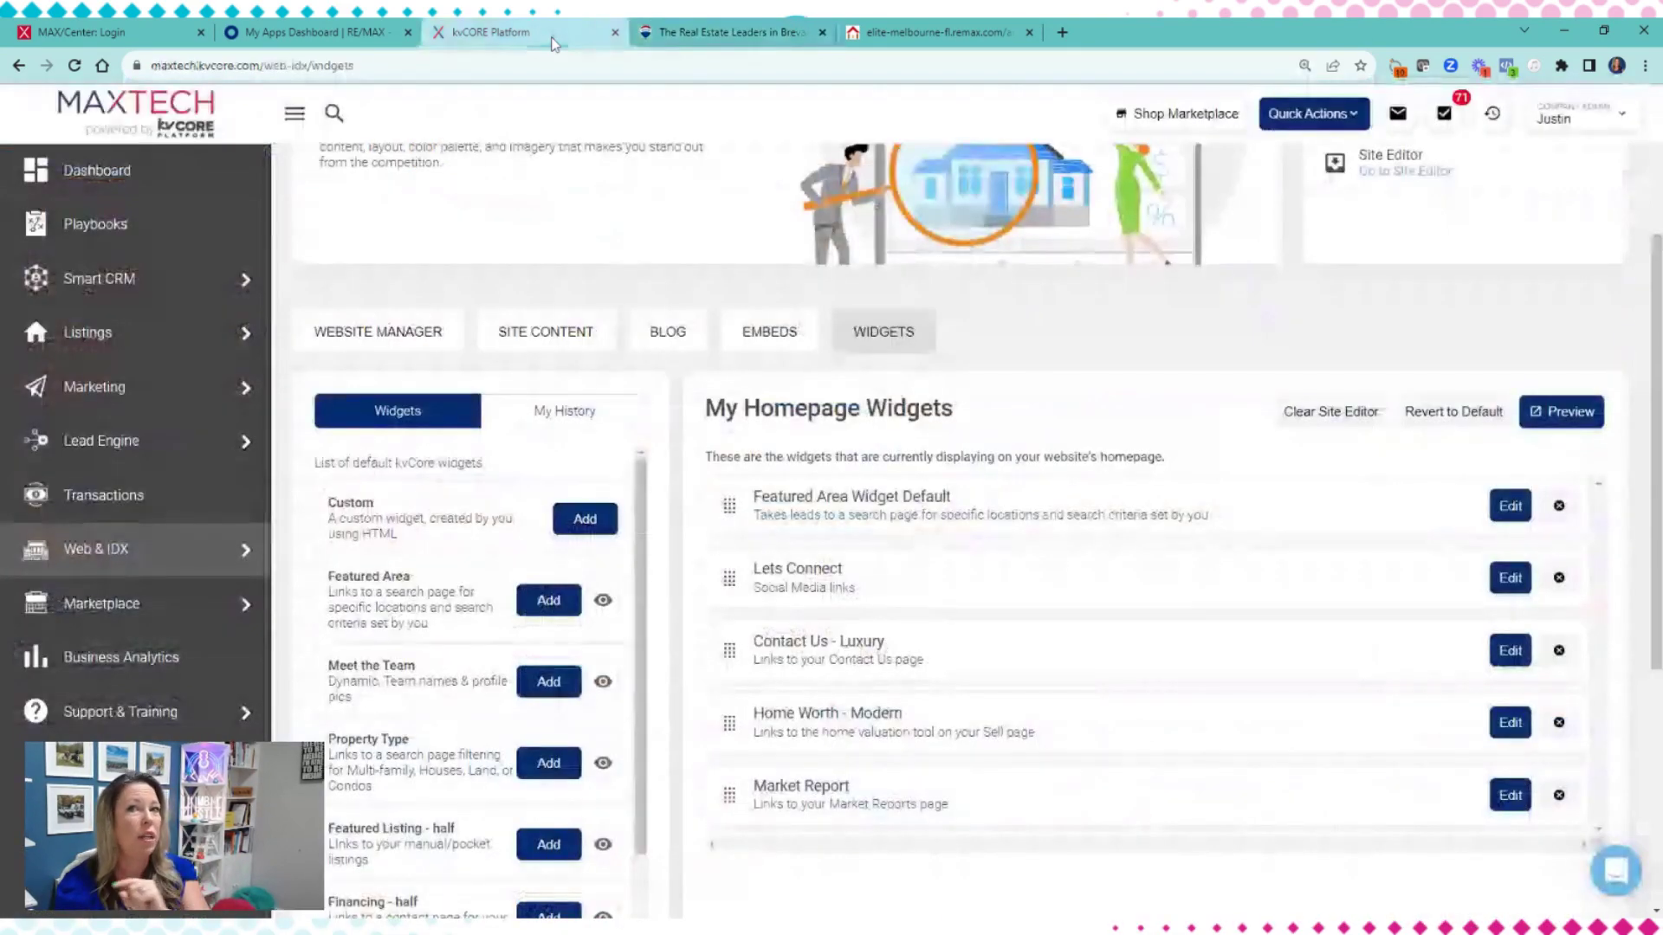